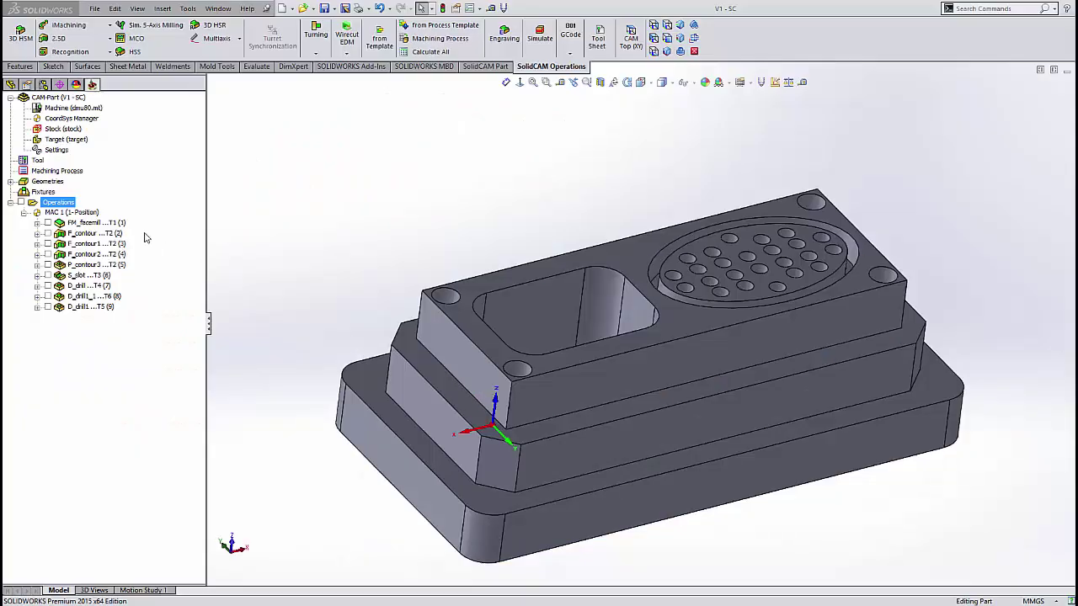
Step: Edit FM_facemill, launch its simulation in SolidVerify mode and play the face-milling cut
right_click(107, 224)
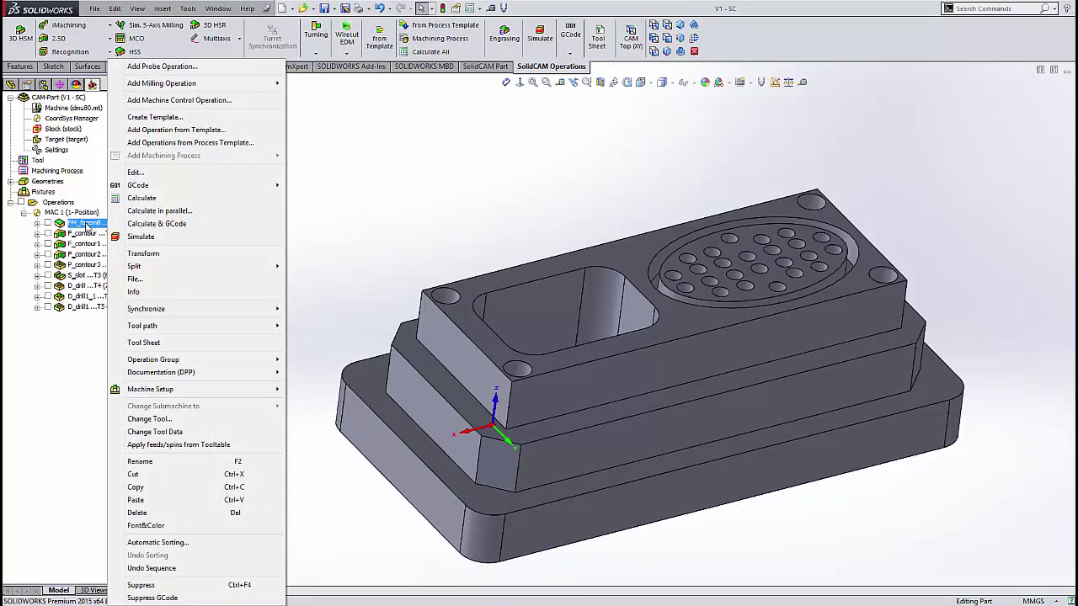
click(135, 172)
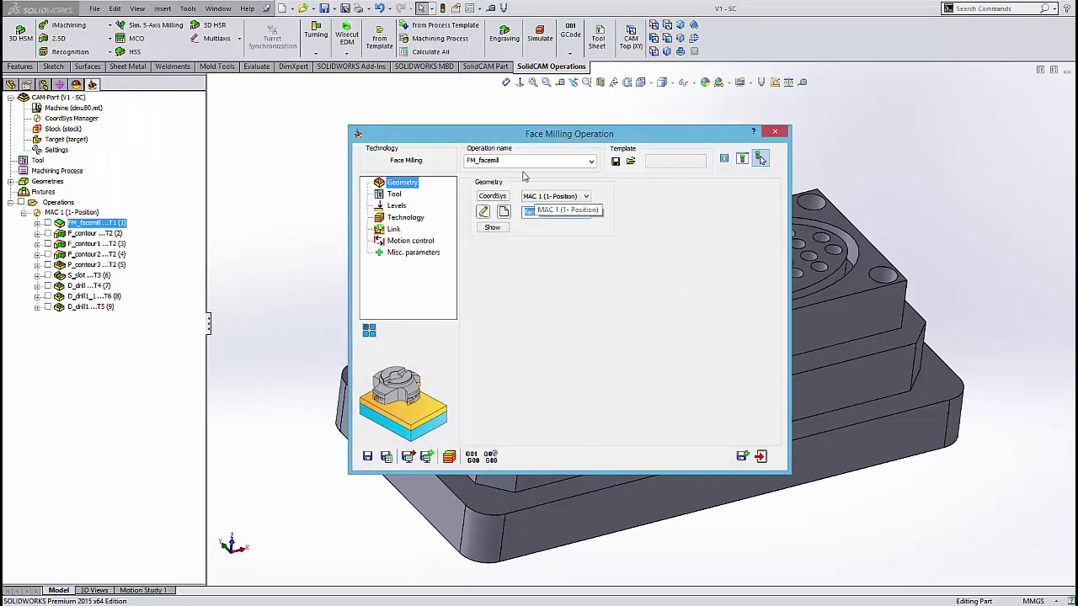
click(450, 457)
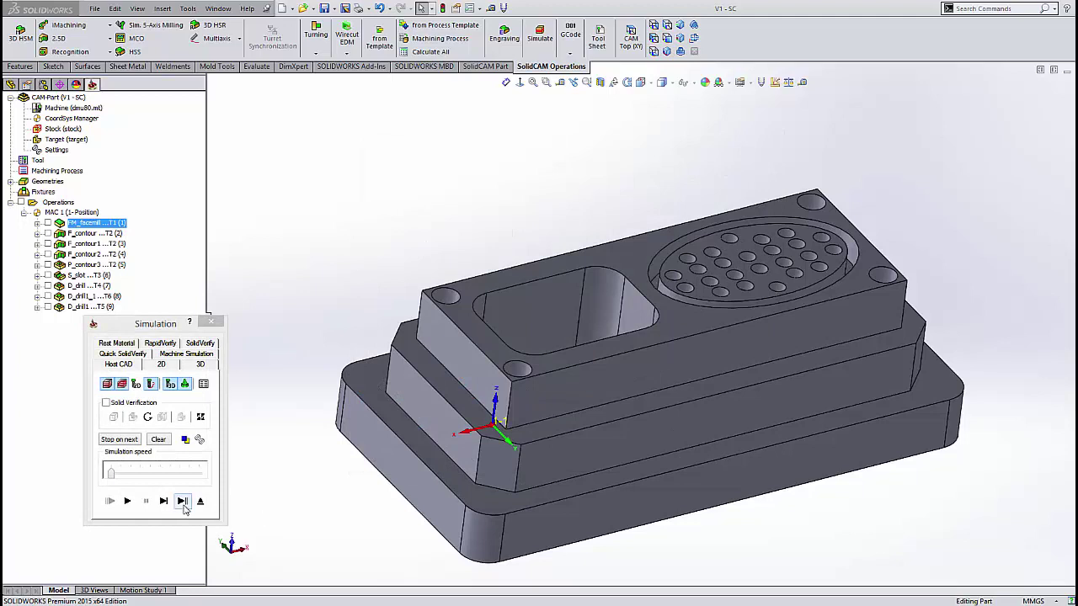
click(201, 343)
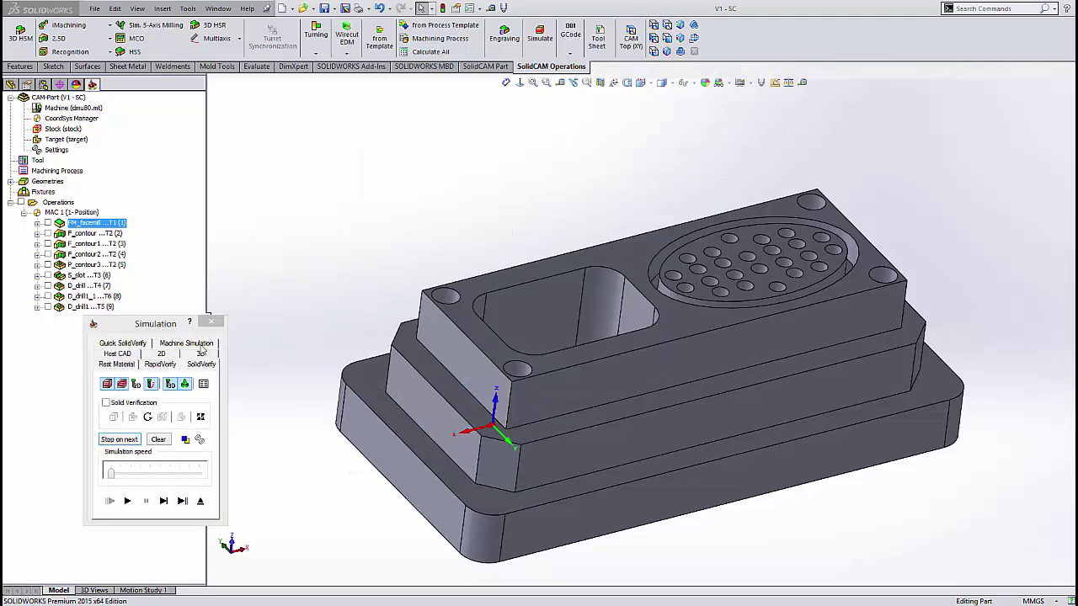
drag(623, 428, 624, 430)
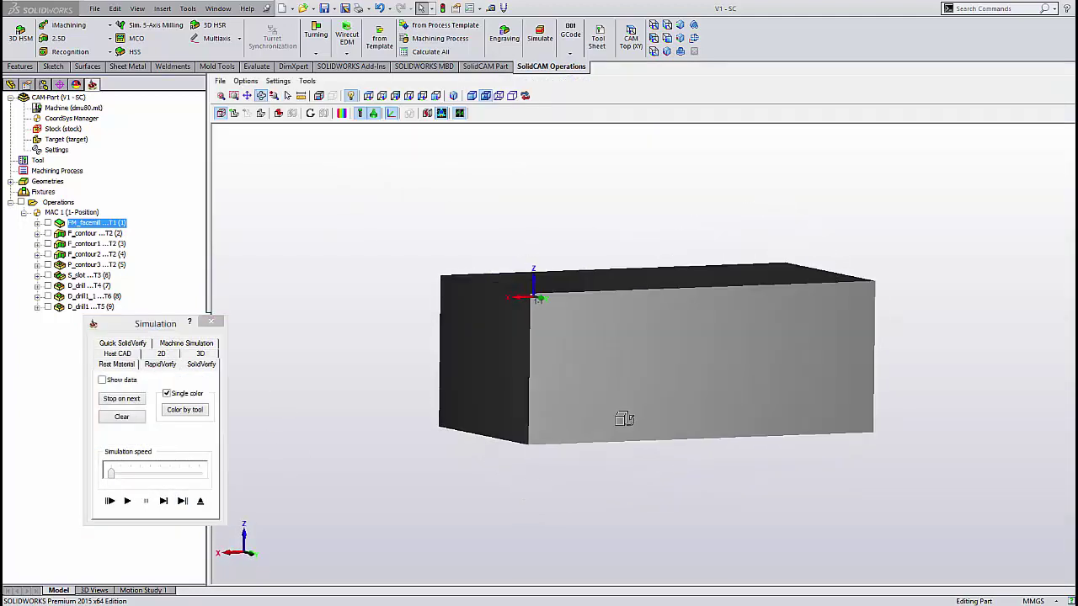
click(127, 501)
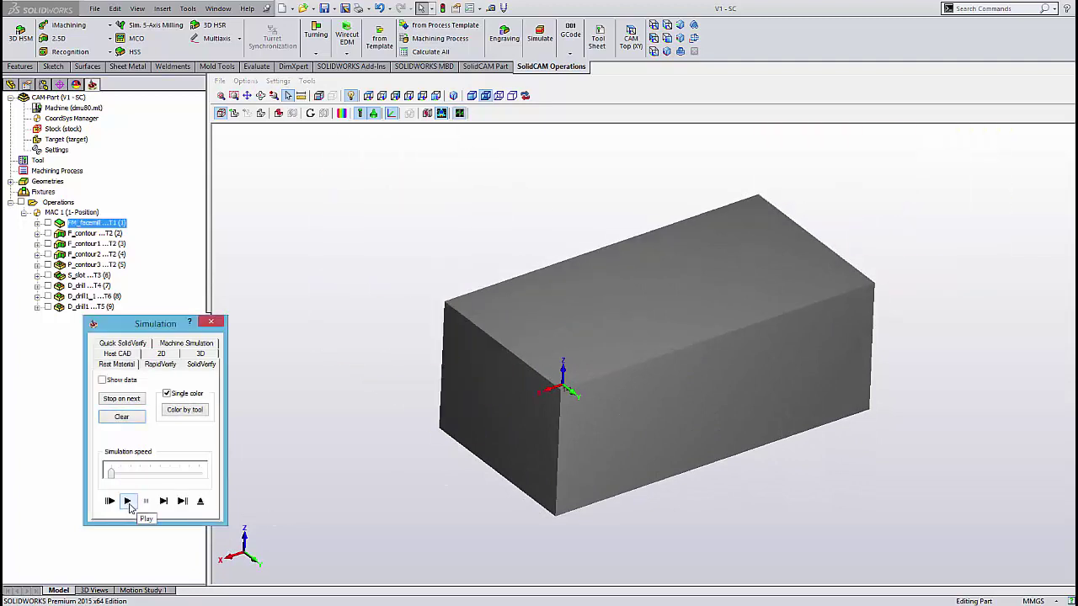
click(128, 501)
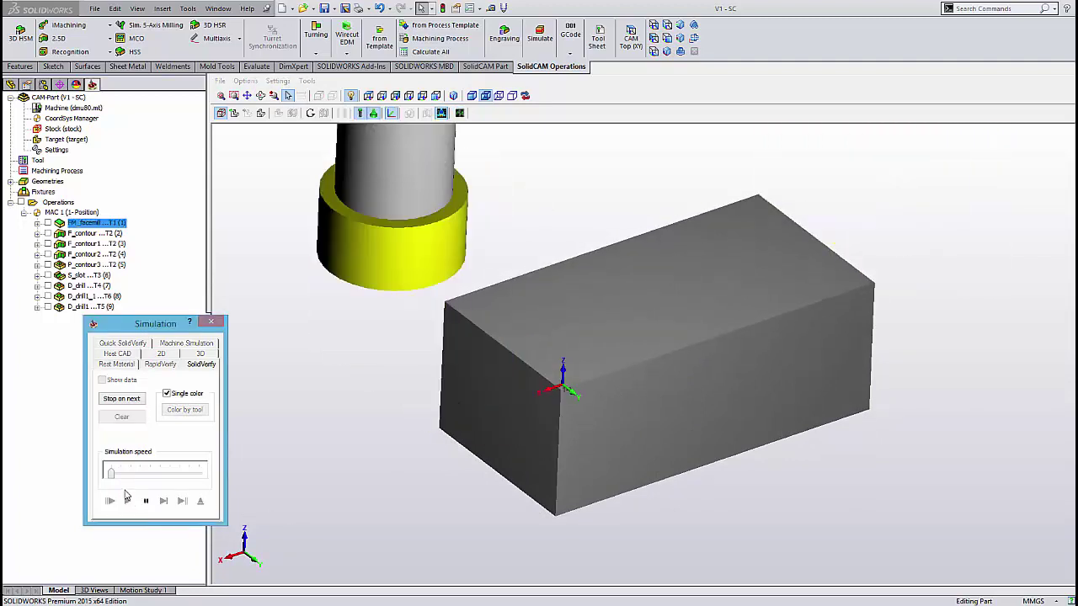
Step: Compare FM_facemill's rest material before and after the operation, then exit the simulation
click(130, 365)
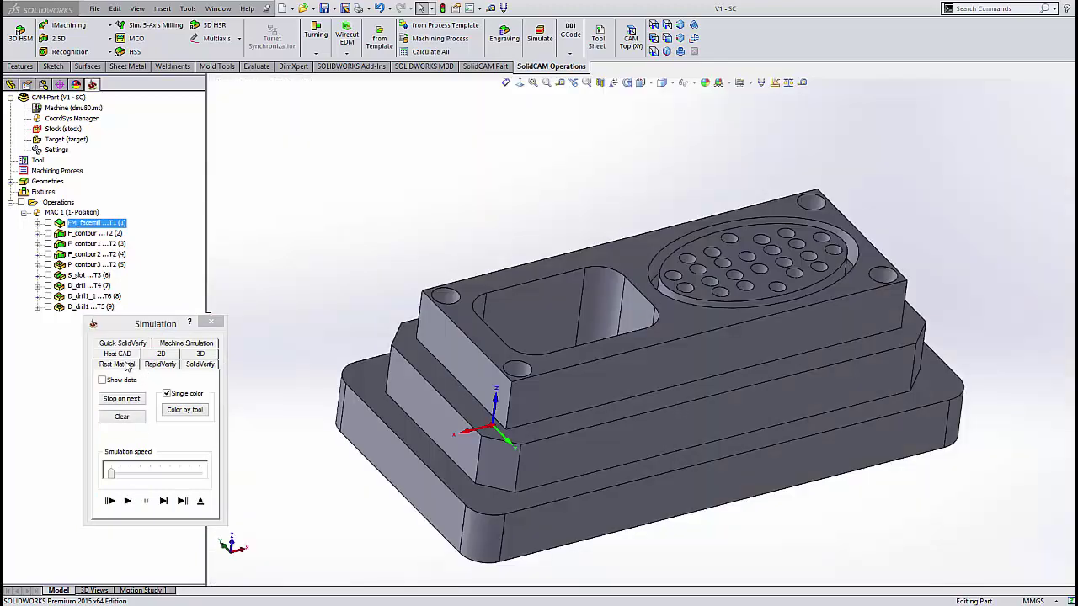
click(112, 385)
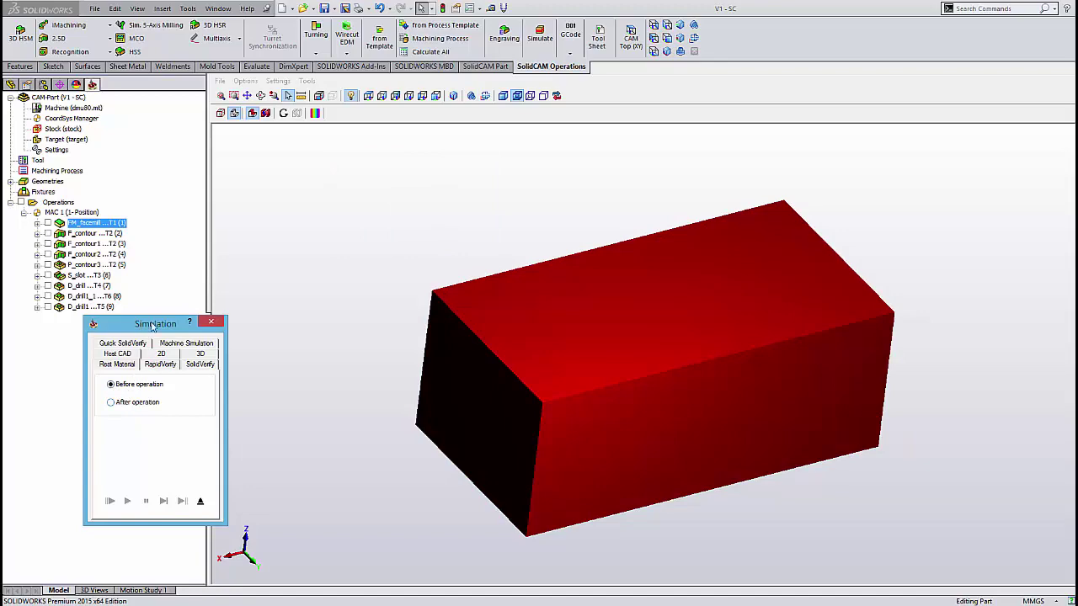
drag(152, 326, 309, 286)
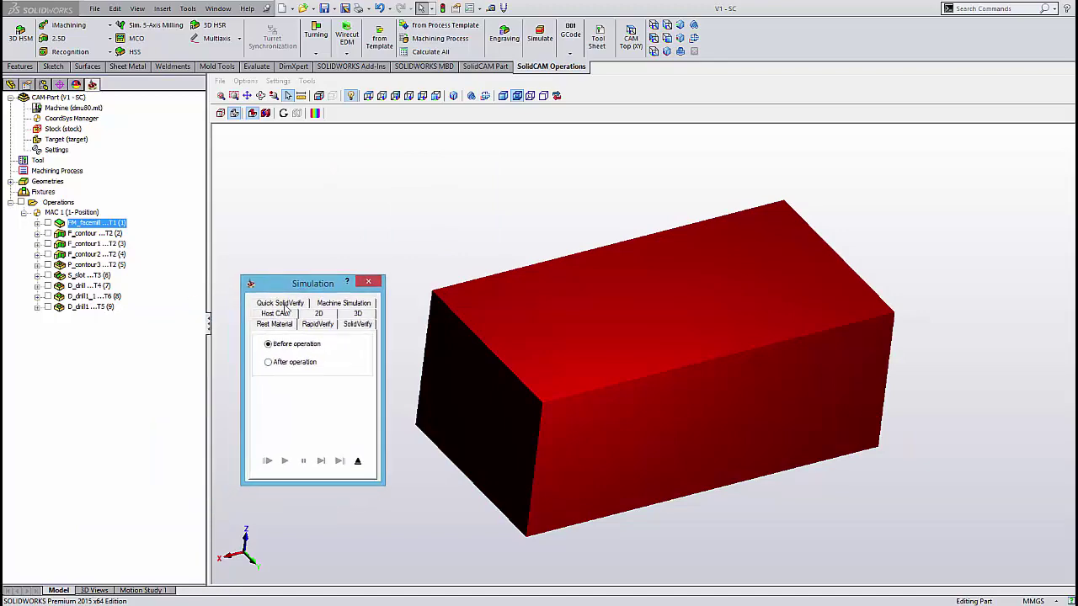
click(269, 363)
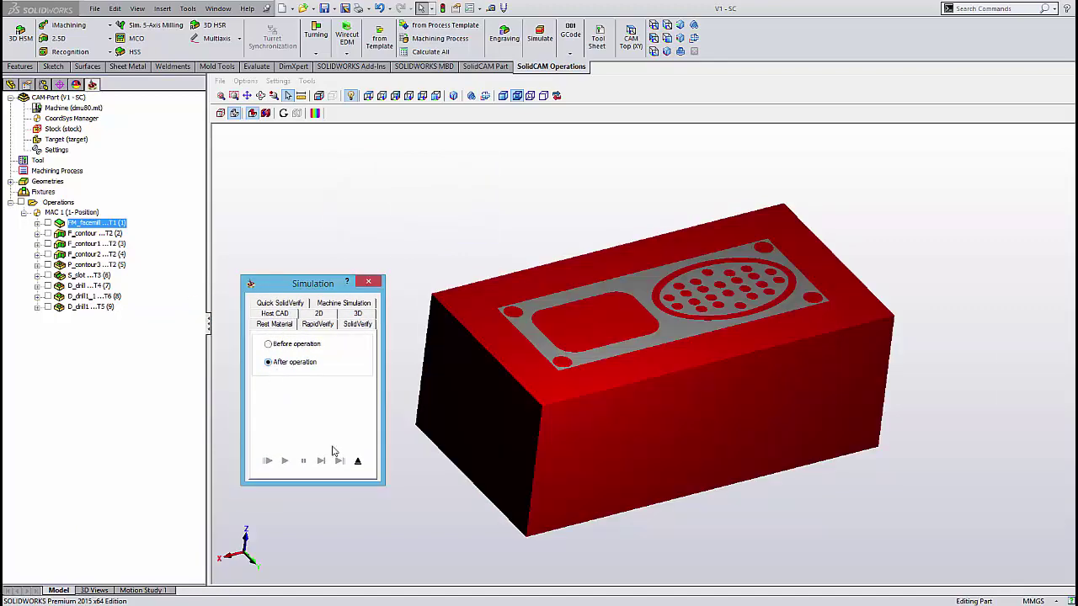
click(356, 461)
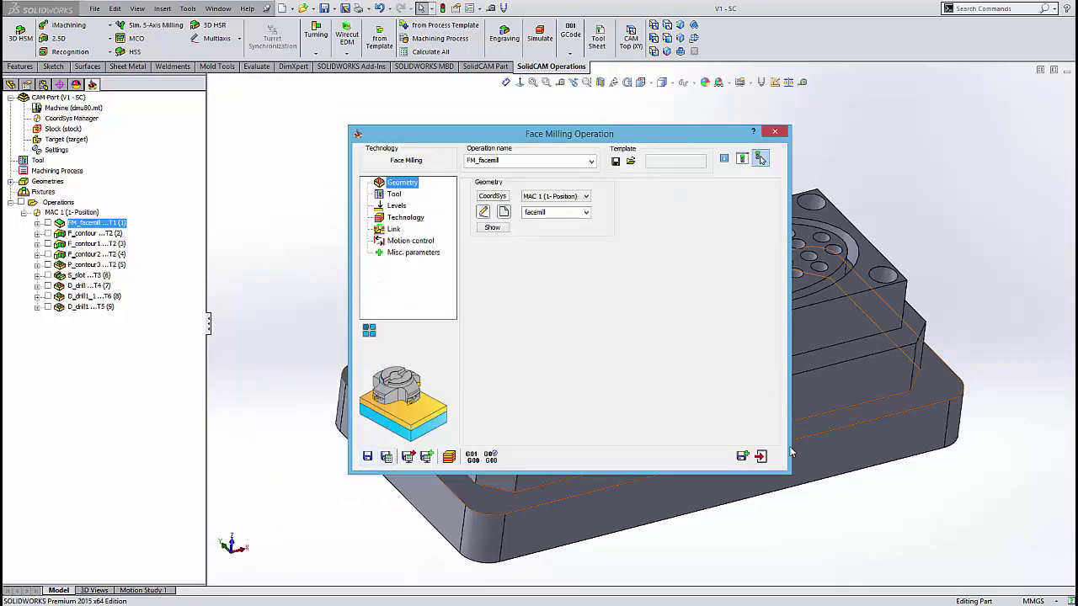
Step: Close Face Milling, edit F_contour and play its SolidVerify simulation
click(760, 455)
click(104, 234)
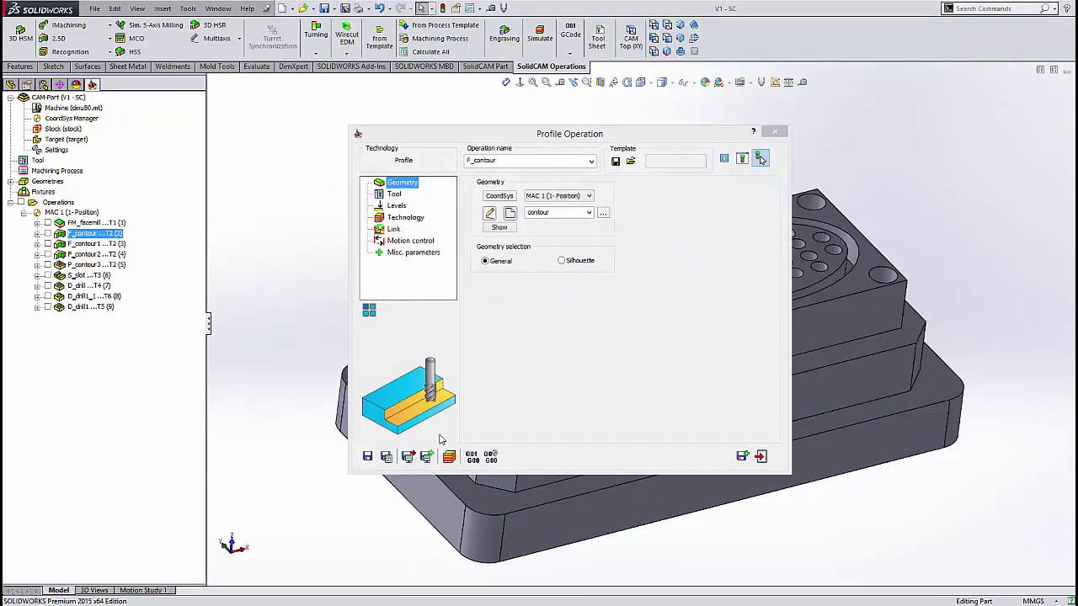
click(449, 457)
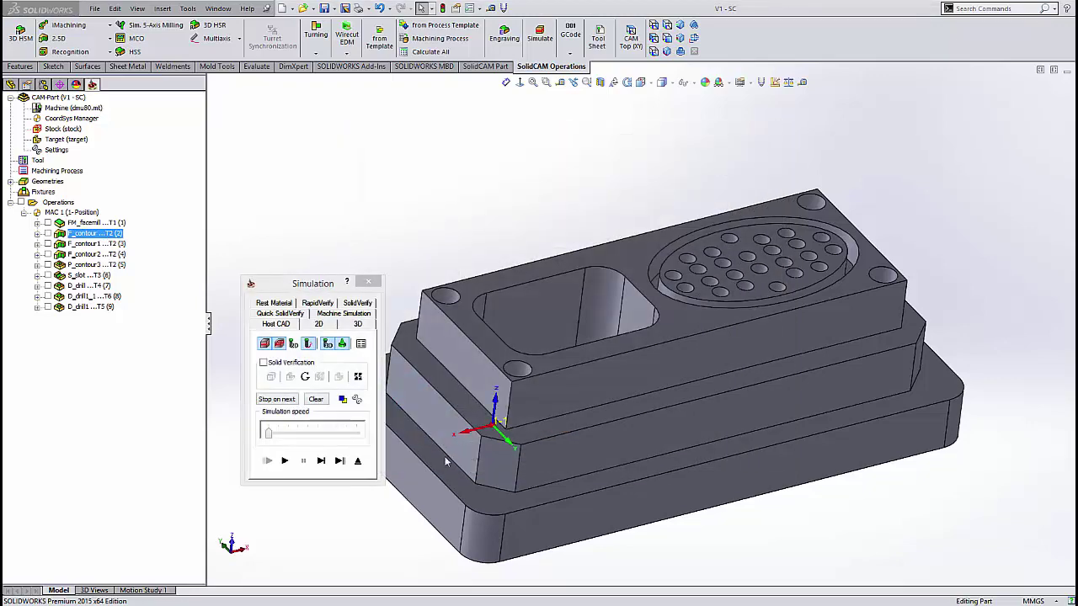
drag(322, 291, 300, 135)
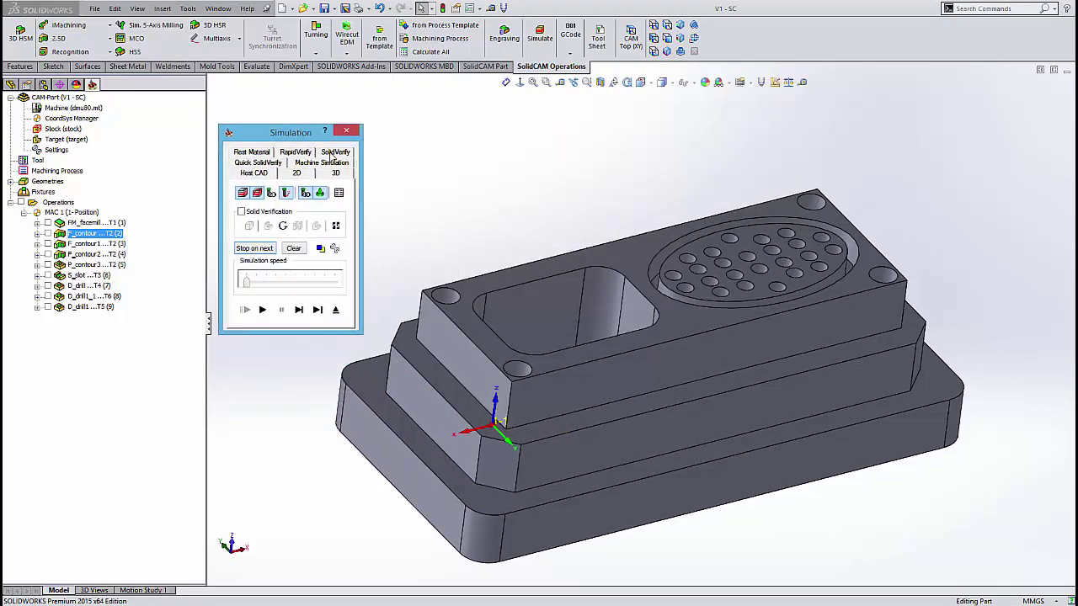
click(334, 152)
click(263, 311)
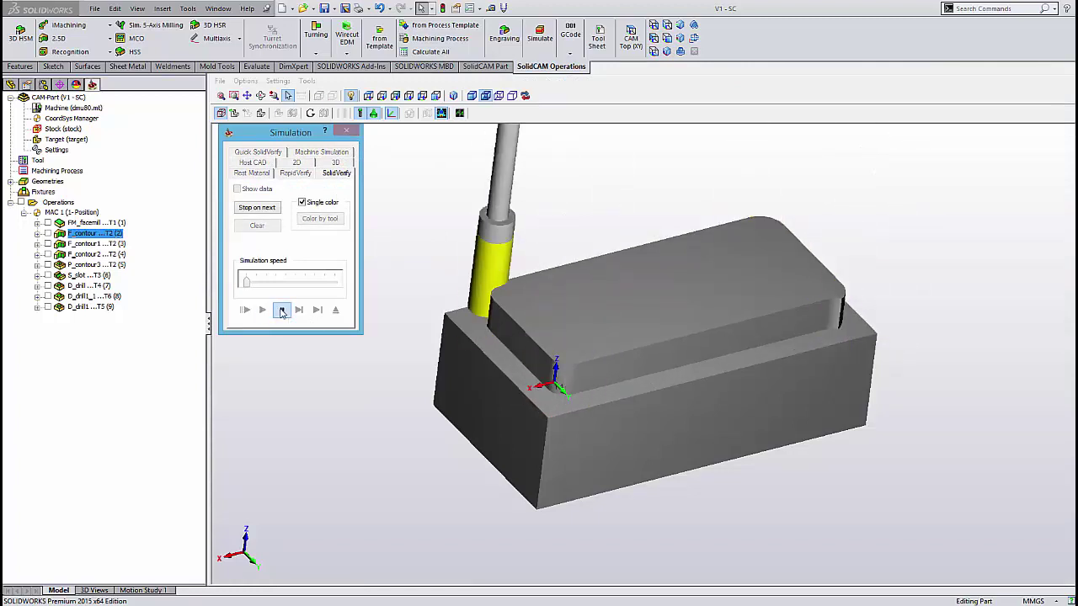
Step: Pause the F_contour simulation and check the stock from front, top and side views
click(282, 309)
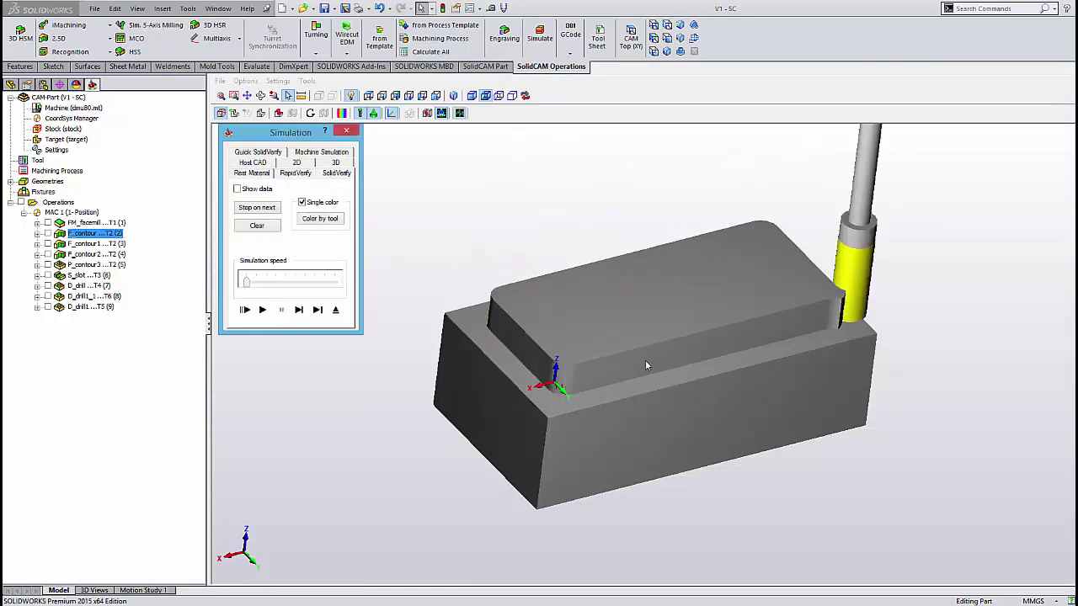
key(ctrl+1)
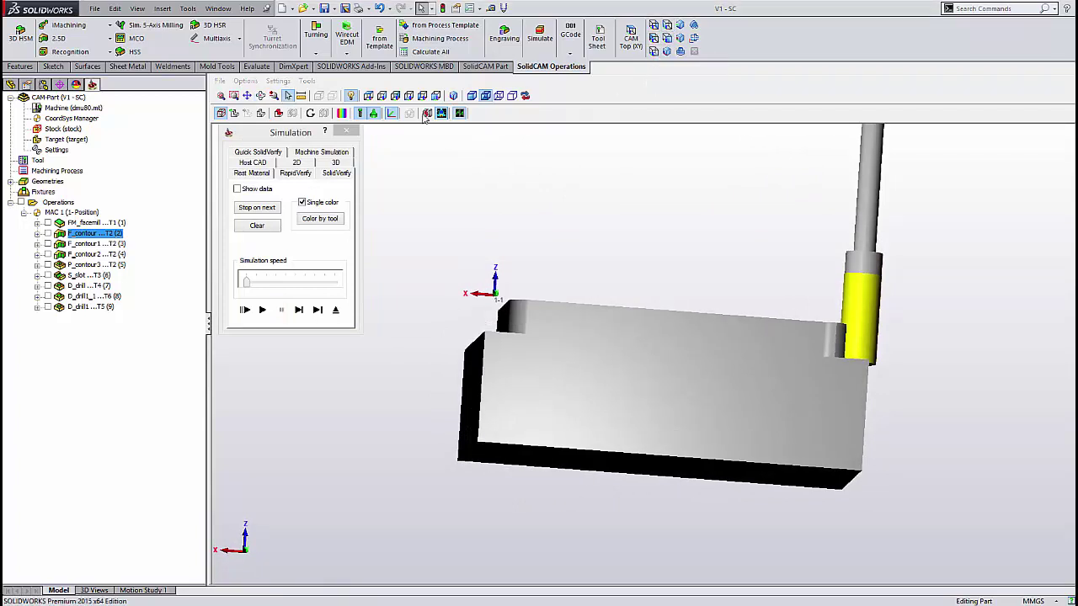
click(395, 95)
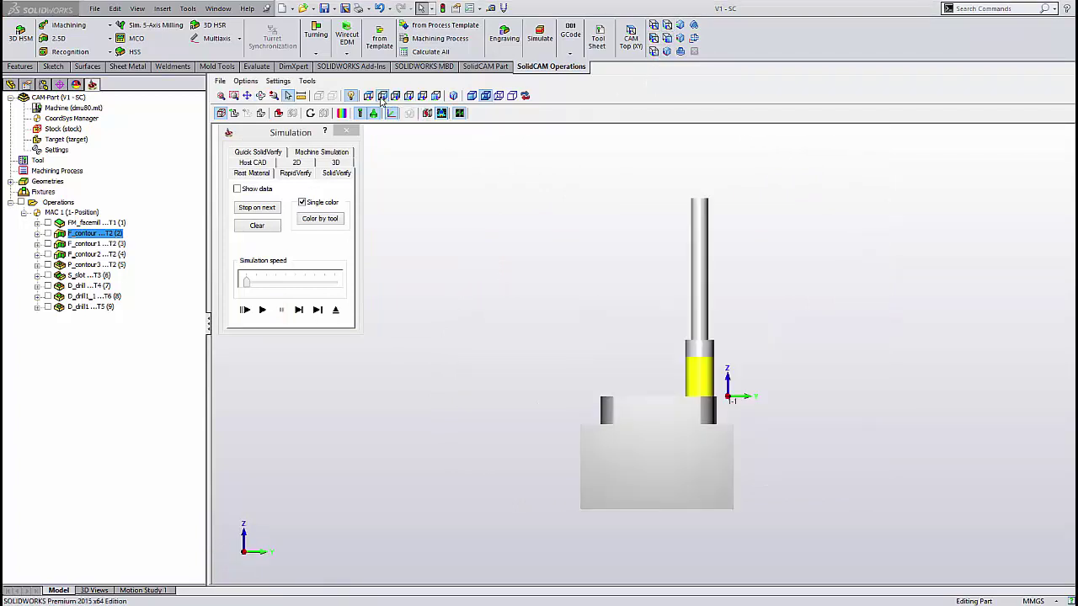
click(382, 95)
click(368, 95)
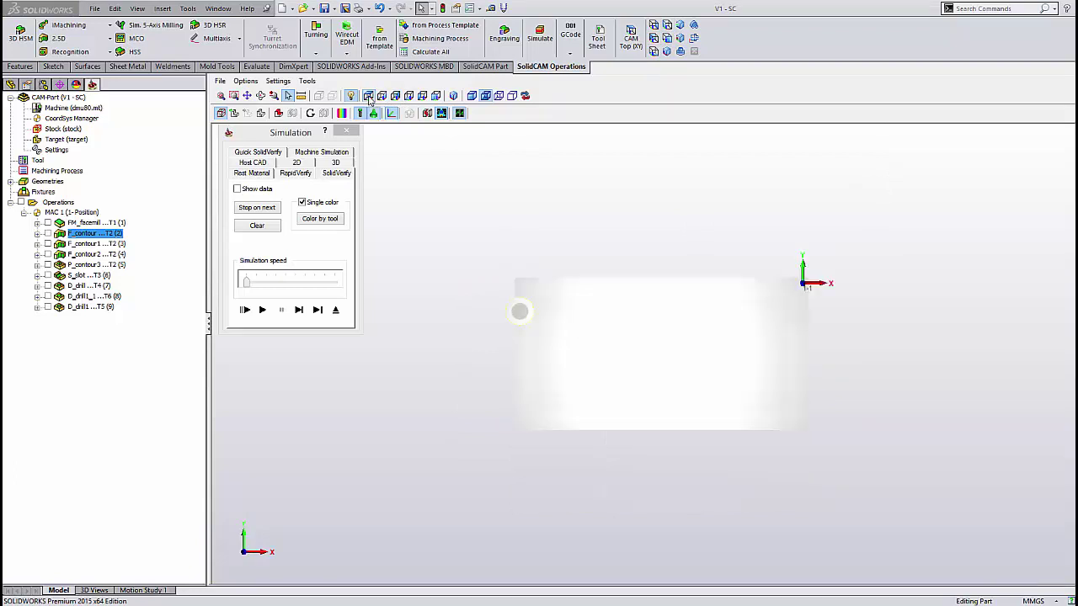
scroll(598, 303, up, 2)
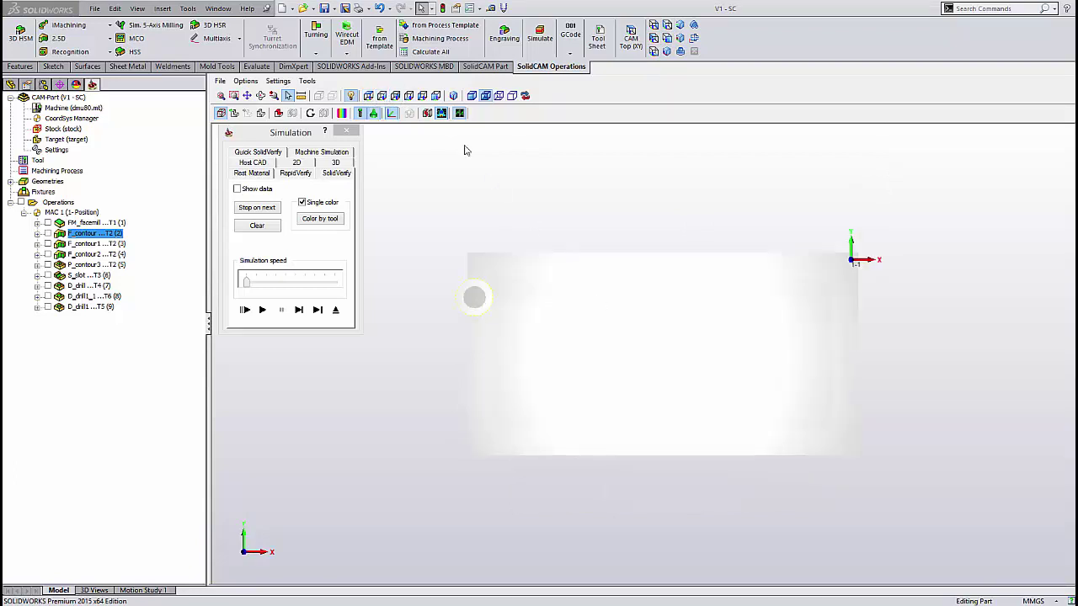
click(422, 95)
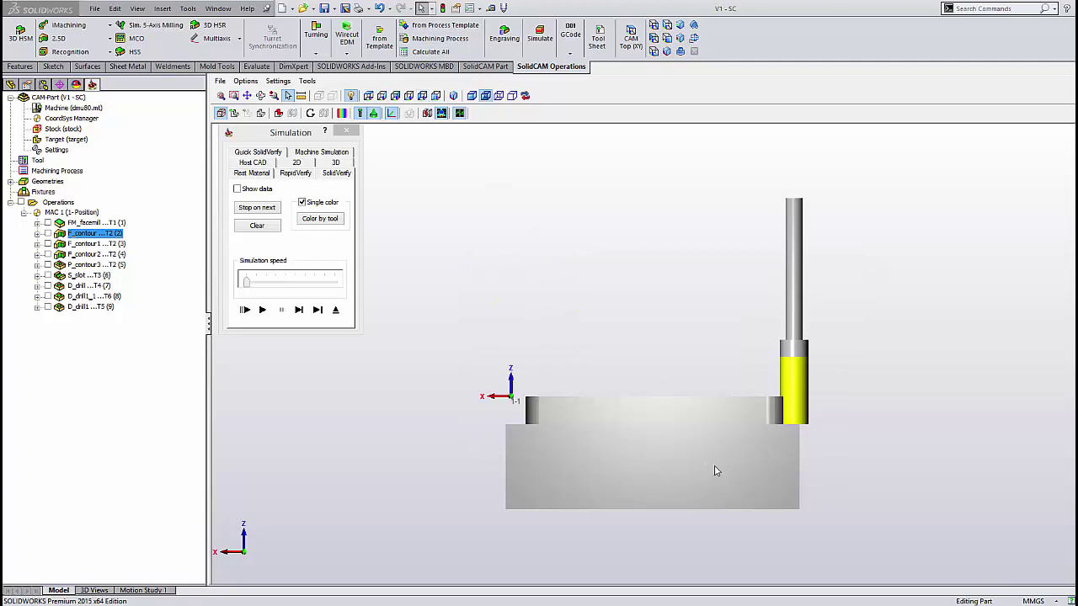
scroll(715, 471, up, 2)
Step: Step the tool forward eight moves, cutting along the stock to its far end
click(298, 310)
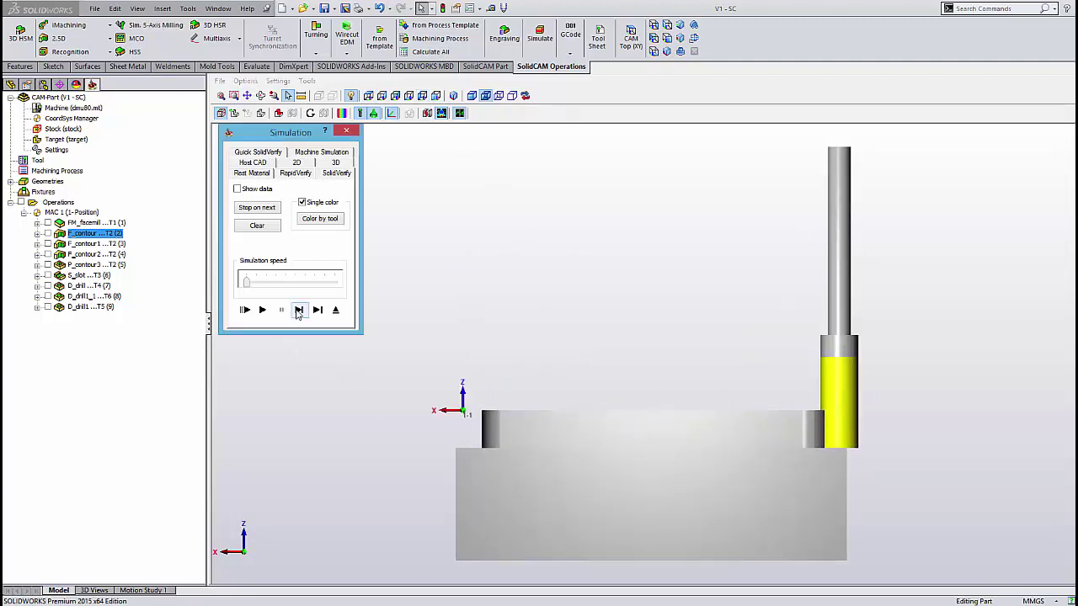
click(299, 311)
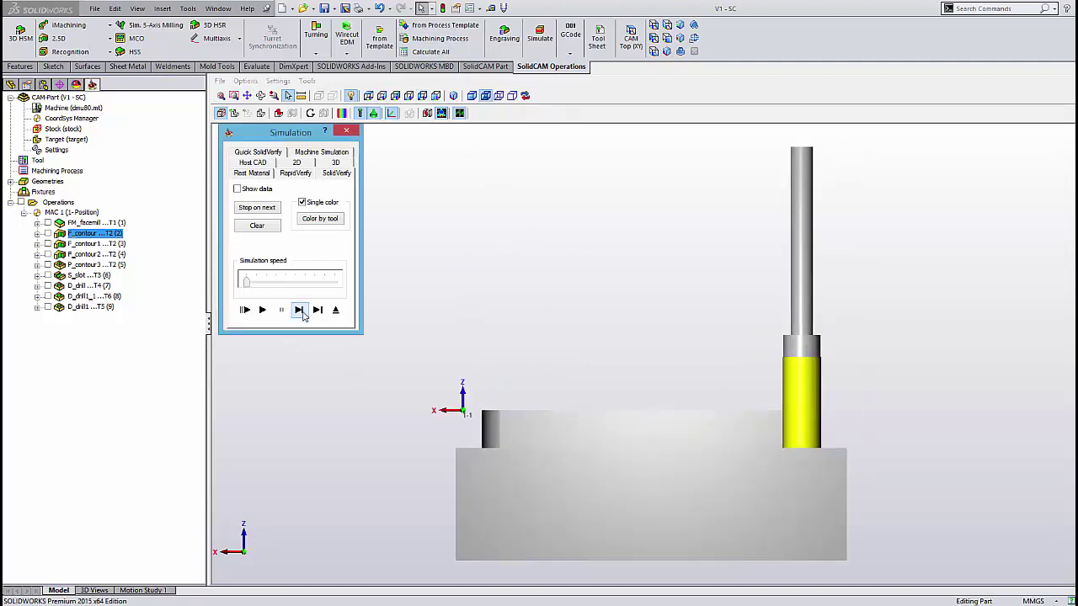
click(299, 311)
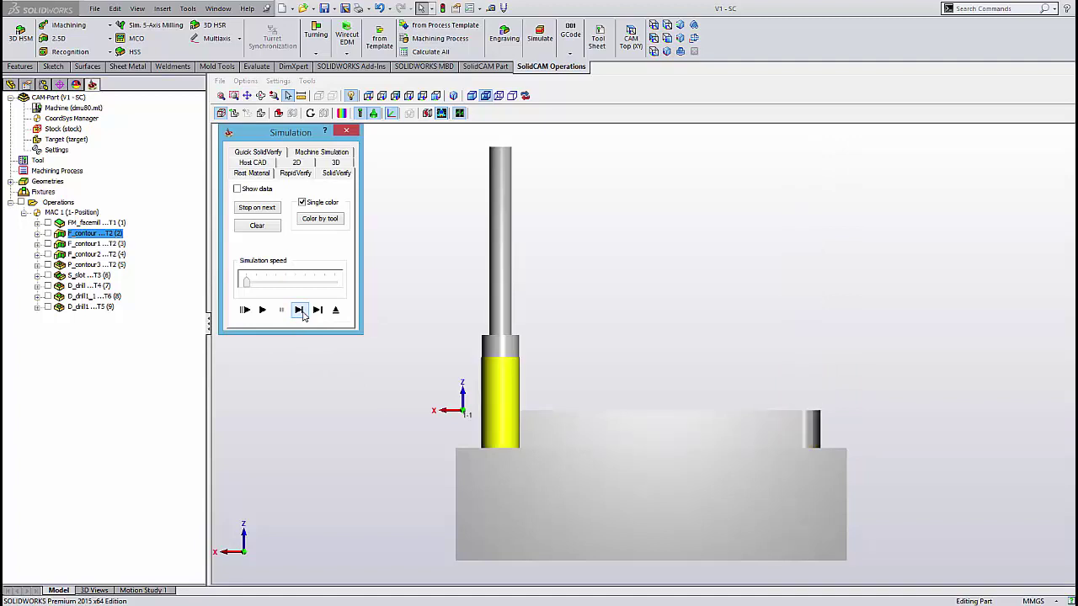
click(300, 310)
click(299, 311)
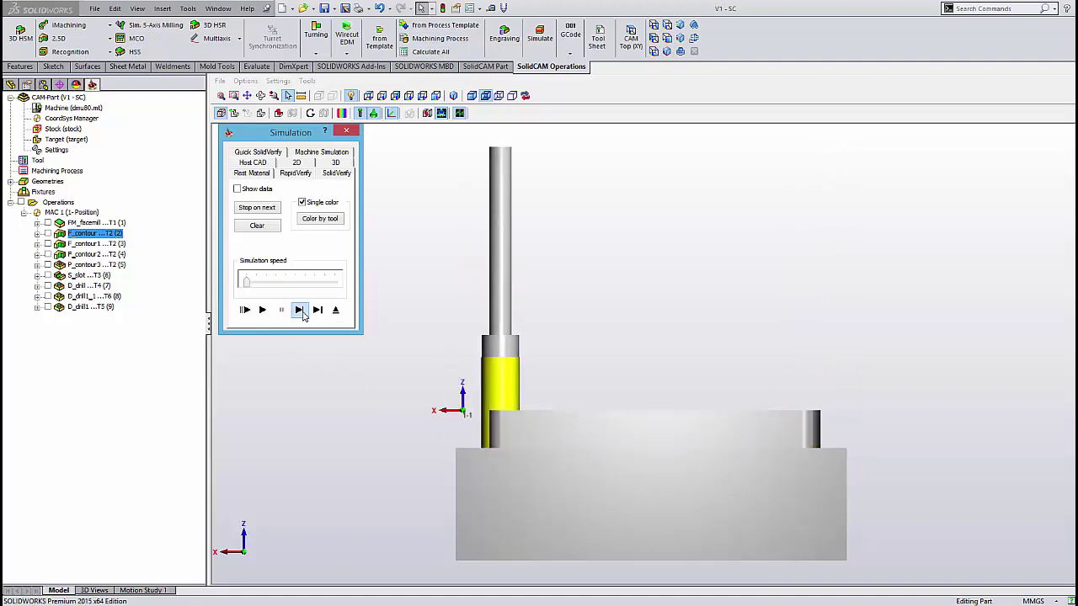
click(300, 310)
click(299, 311)
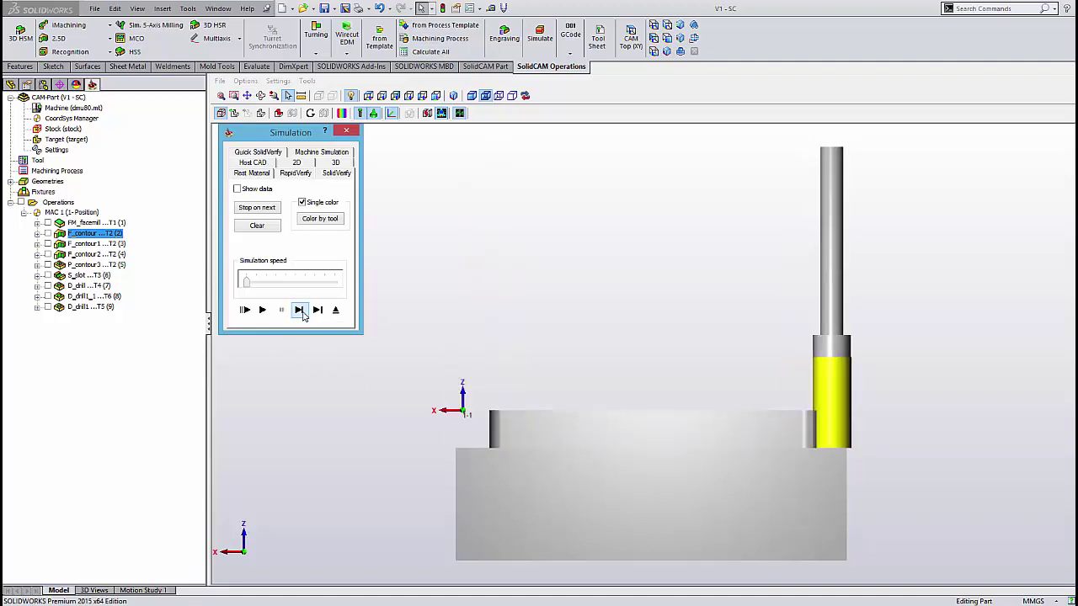
click(300, 311)
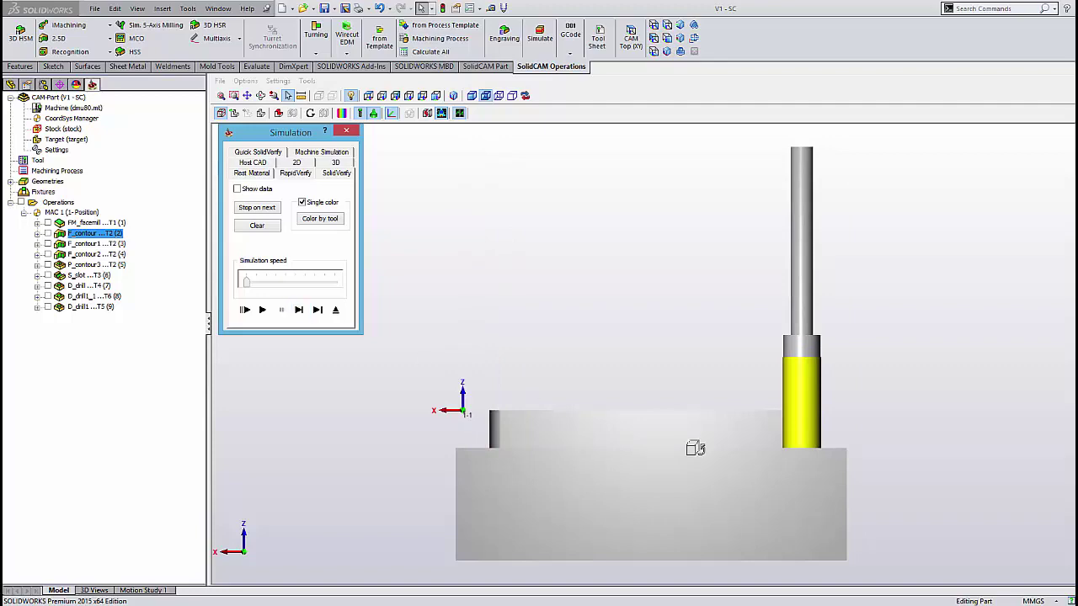
Step: Tilt the view to isometric and step eight more moves to the end of the slot
middle_drag(693, 447, 717, 478)
scroll(681, 513, up, 3)
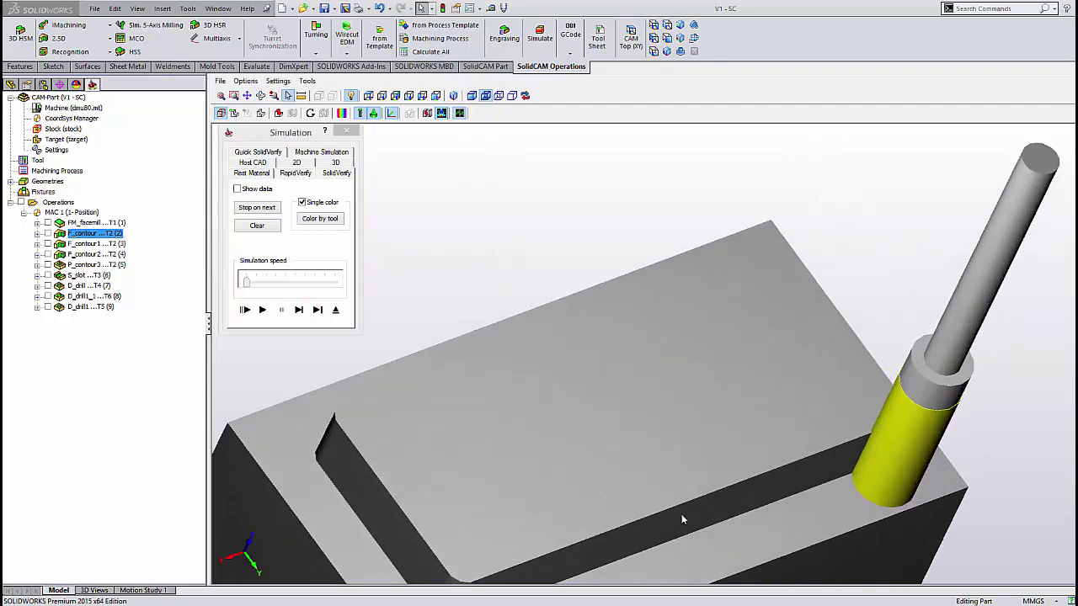
scroll(681, 514, down, 2)
scroll(657, 530, down, 1)
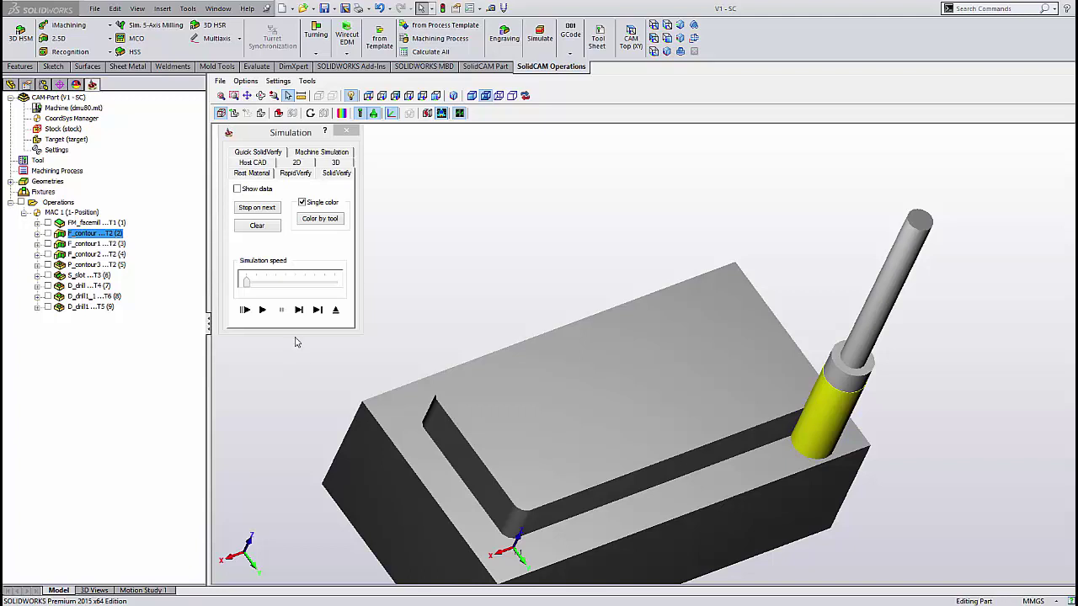
click(300, 311)
click(300, 311)
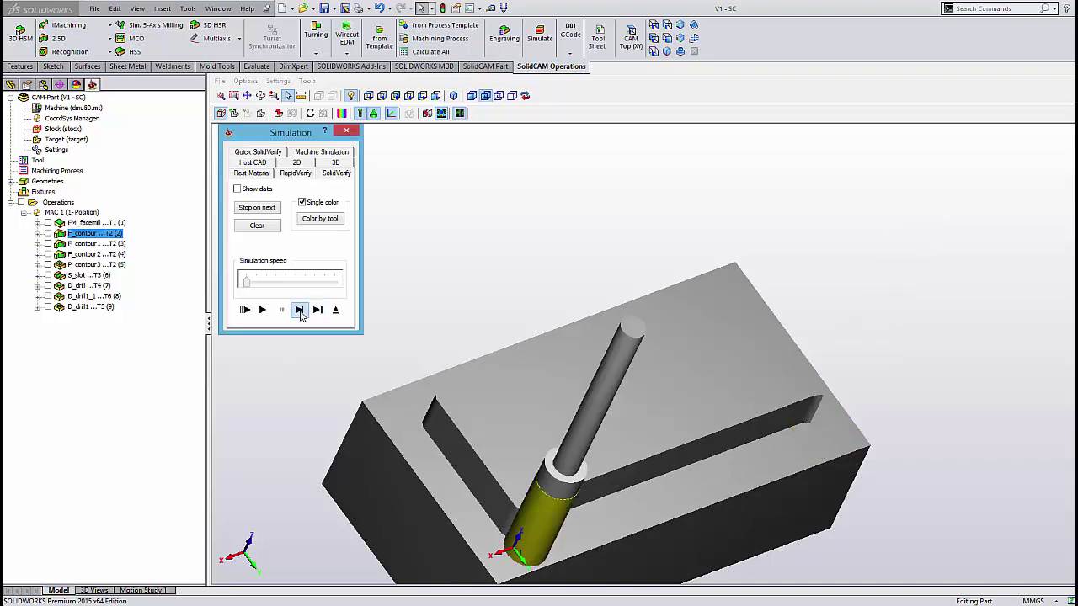
click(300, 310)
click(300, 310)
click(300, 310)
click(300, 311)
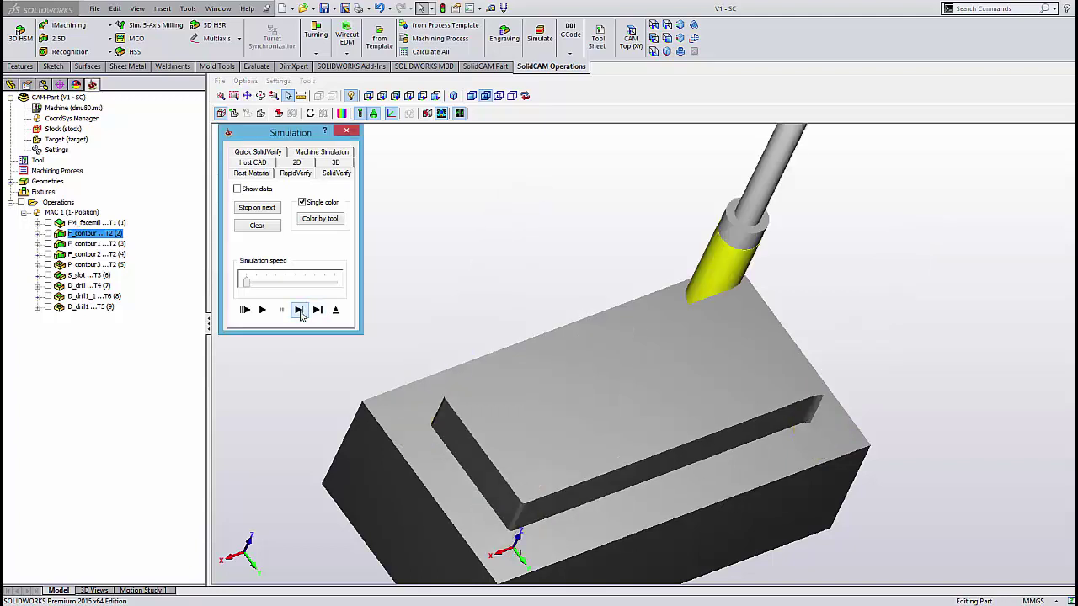
click(299, 310)
click(300, 311)
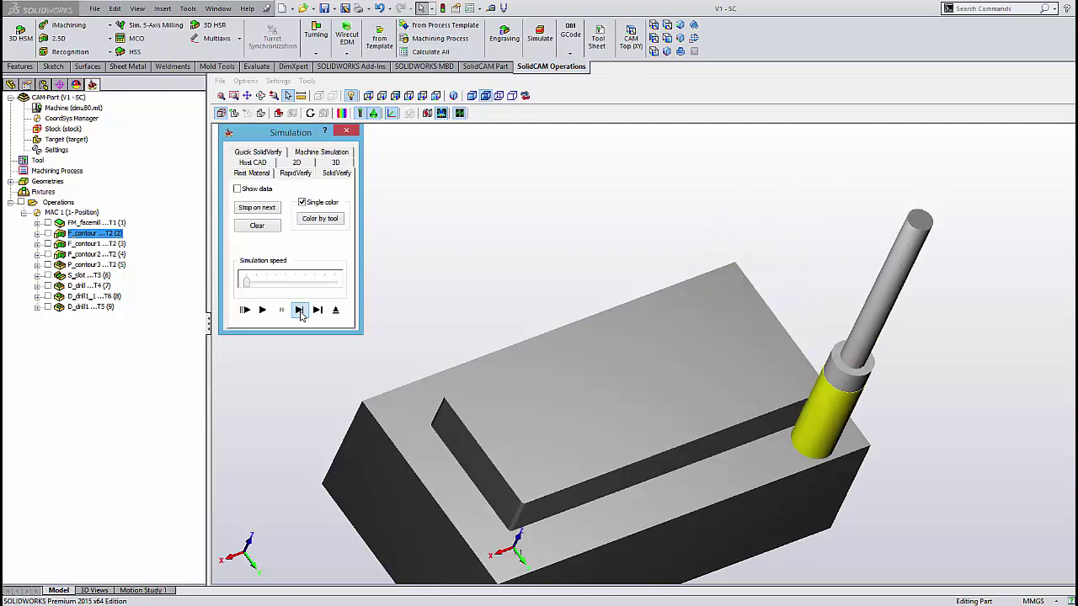
Step: Close the F_contour simulation and dialog, then simulate F_contour1 and F_contour2 together
click(337, 310)
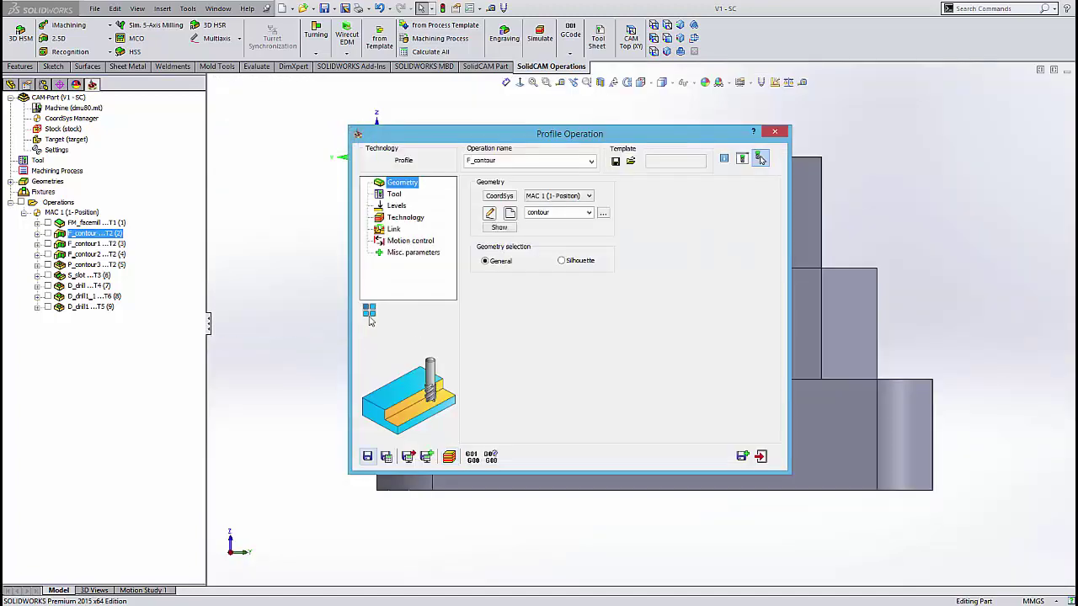
click(763, 458)
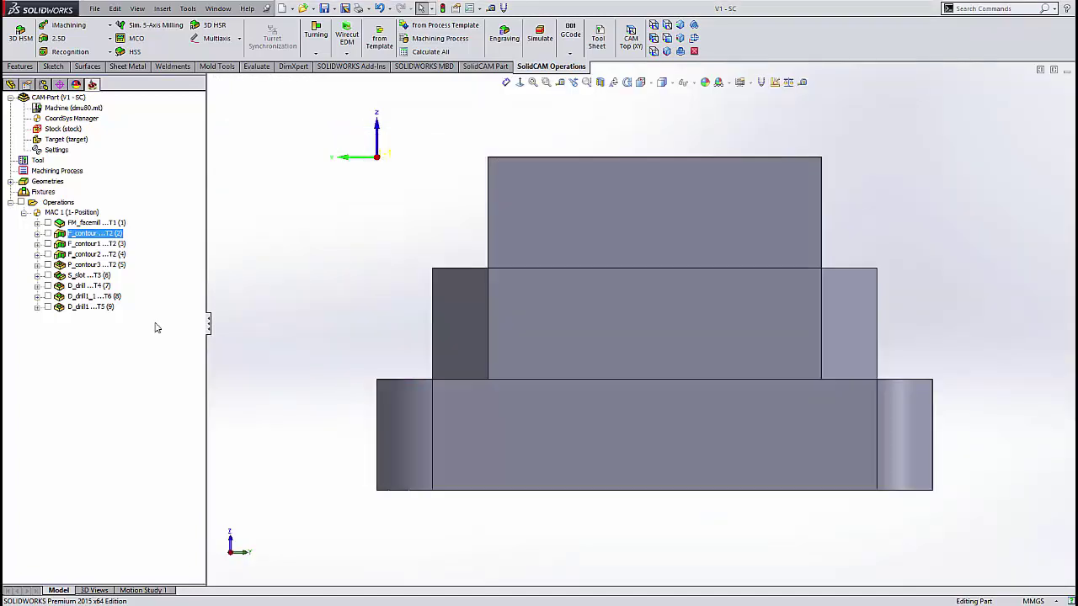
click(100, 244)
ctrl+click(99, 254)
right_click(99, 255)
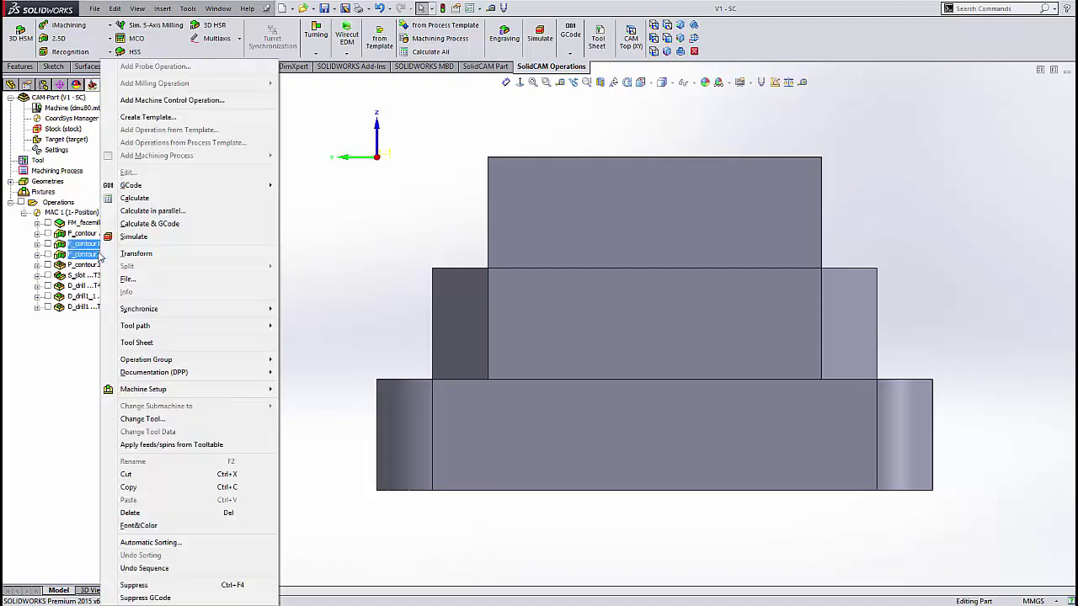
click(133, 236)
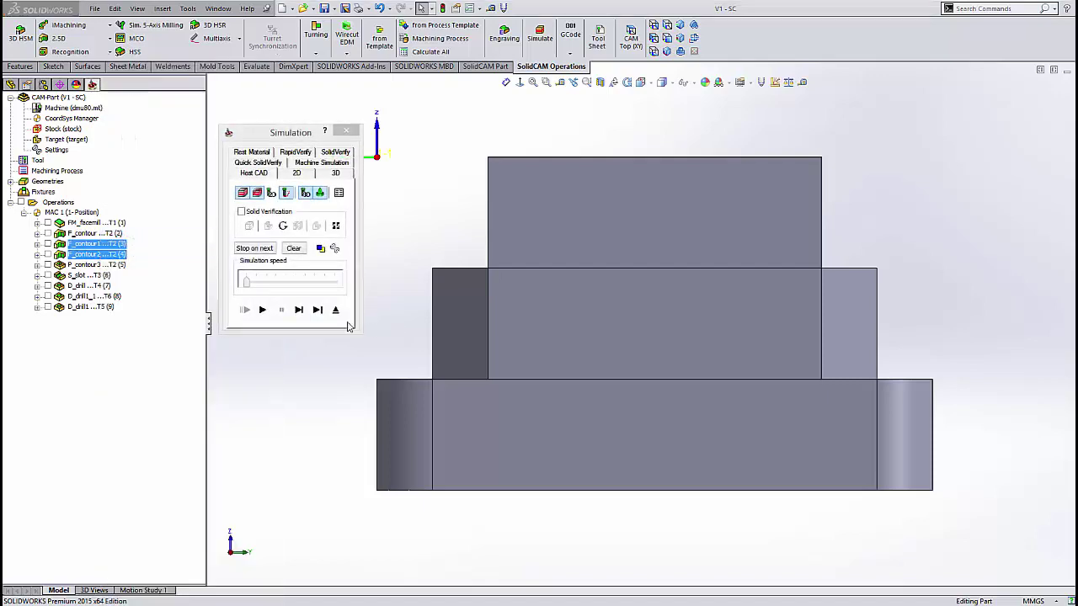
Step: Switch to isometric view and SolidVerify mode, orbiting the uncut stock
key(ctrl+7)
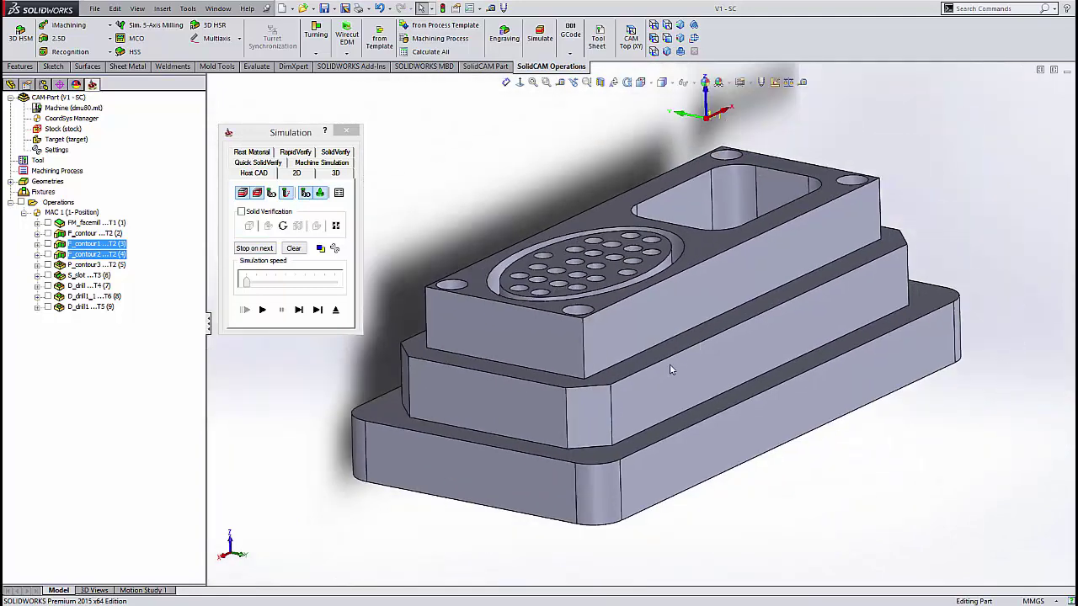
click(330, 153)
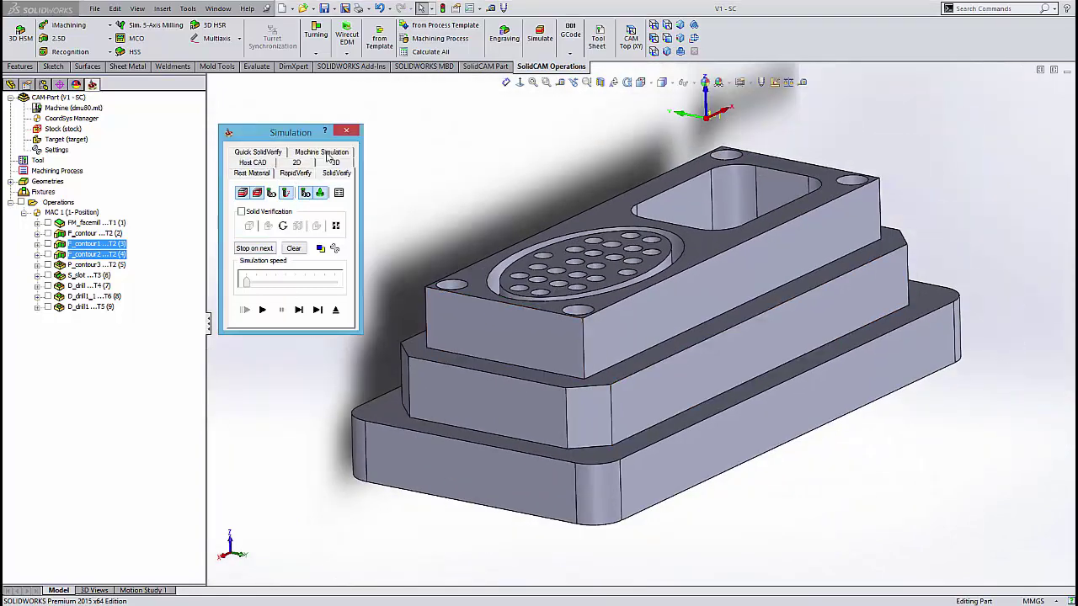
middle_drag(685, 384, 698, 409)
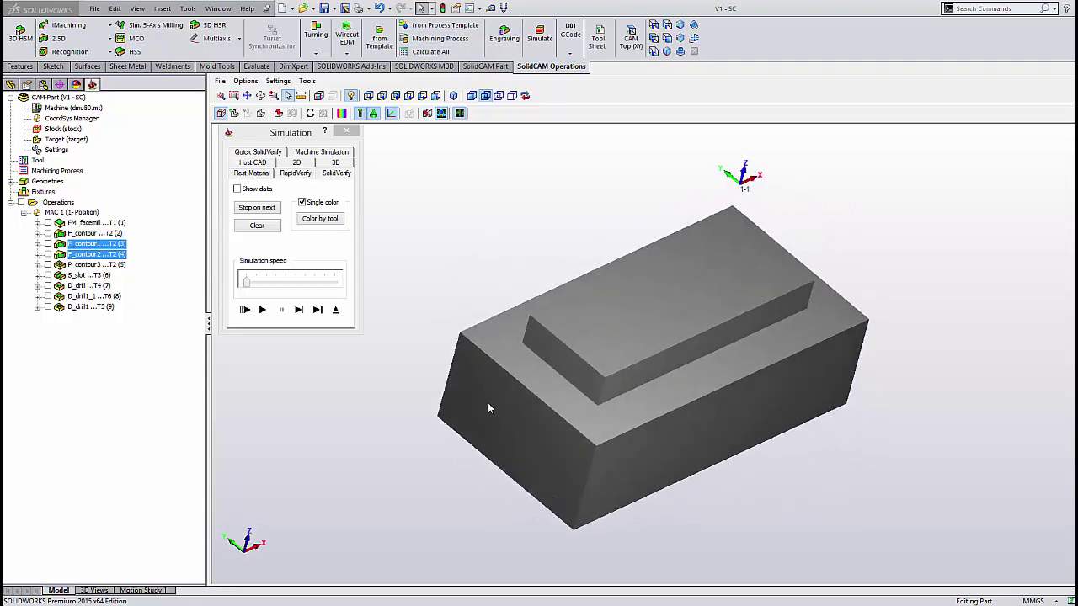
Step: Play the contour simulation, then from the front view step through five cutting moves
click(262, 310)
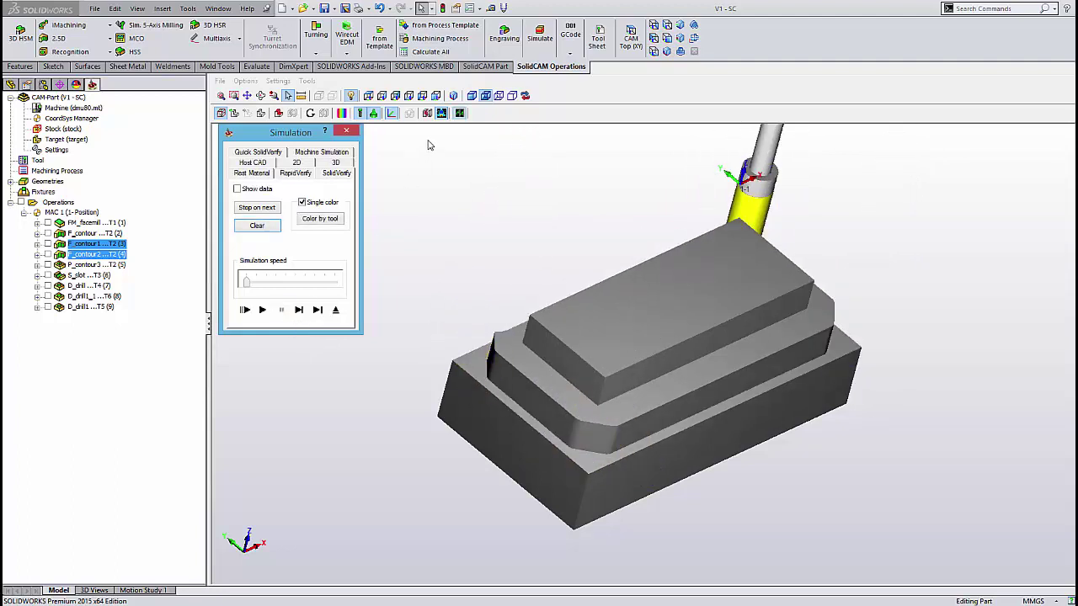
click(405, 98)
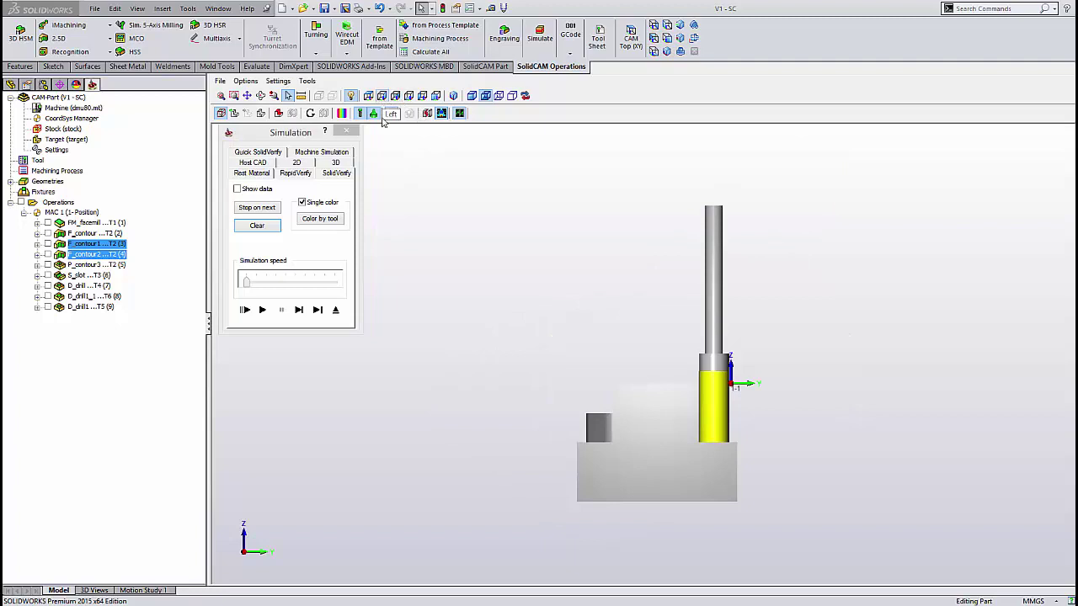
click(299, 310)
click(298, 310)
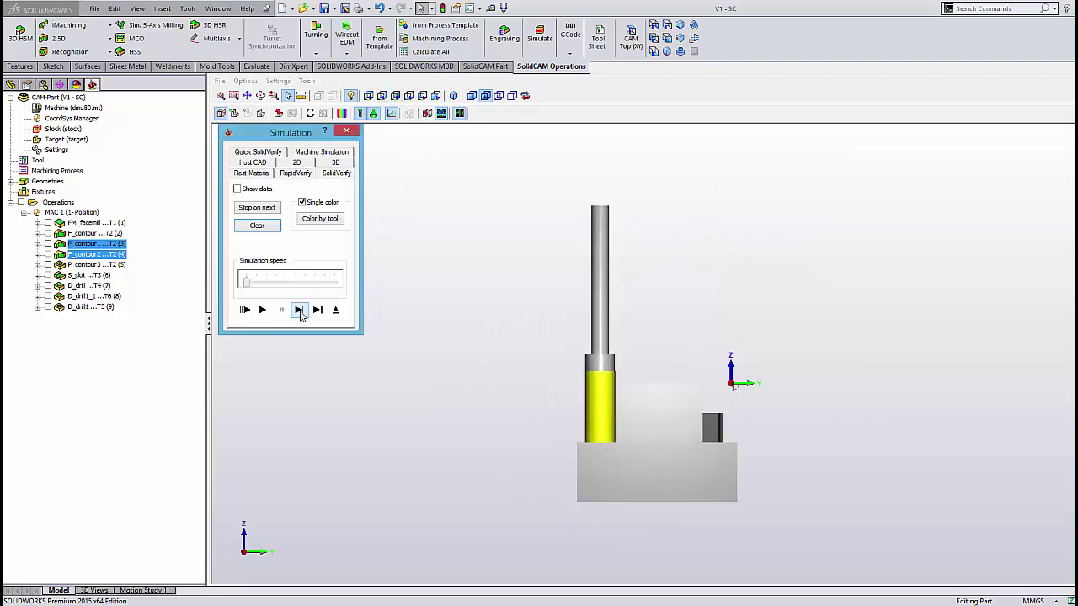
click(298, 310)
click(299, 310)
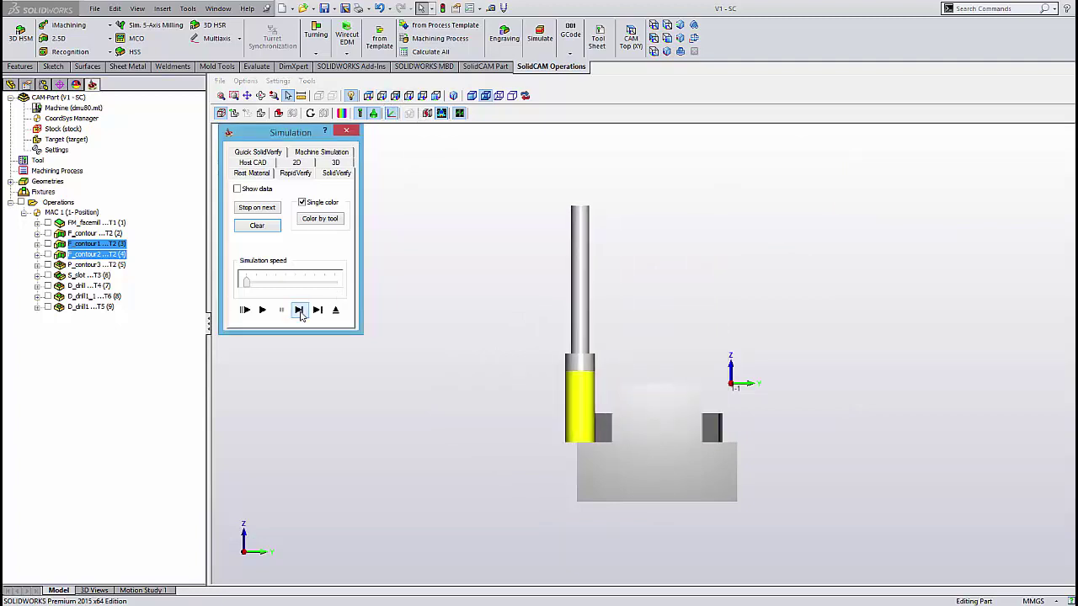
click(299, 309)
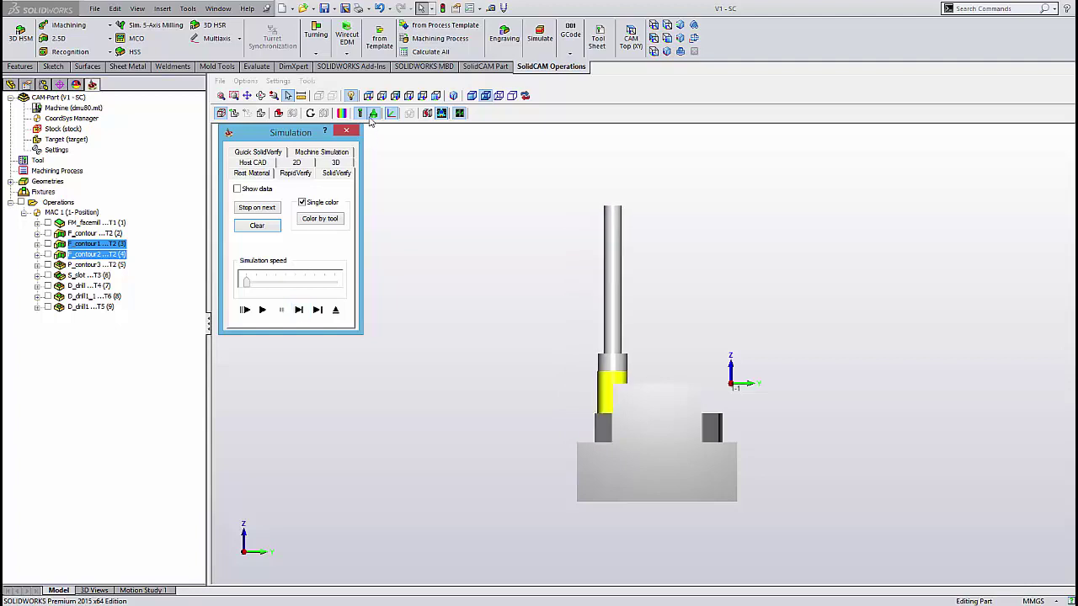
Step: From the top view, step four more moves while toggling the stock between flat and shaded display
click(368, 95)
click(370, 96)
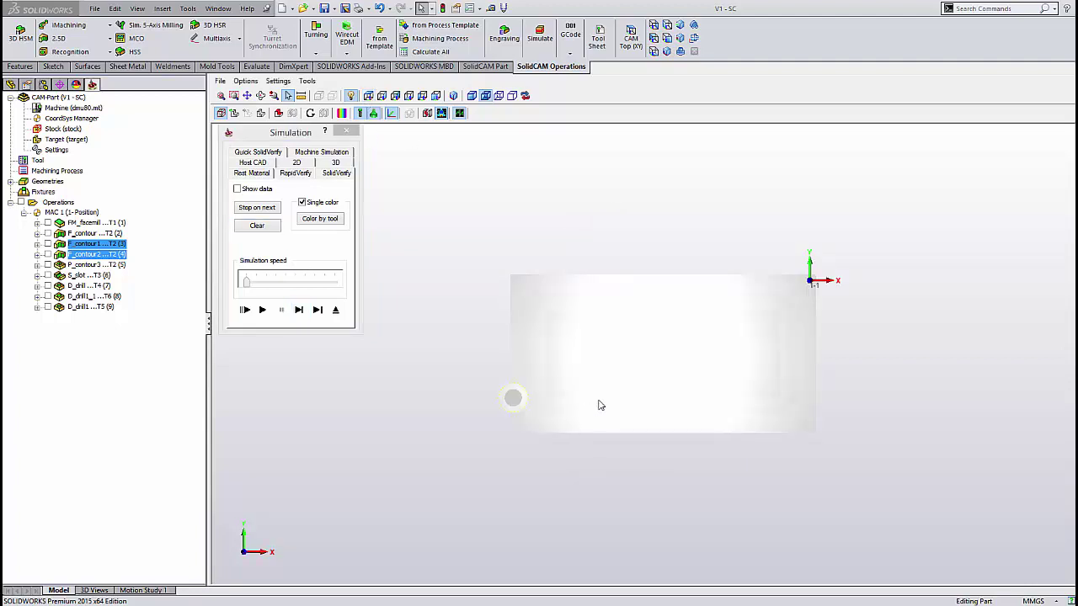
scroll(602, 395, up, 2)
scroll(657, 383, up, 1)
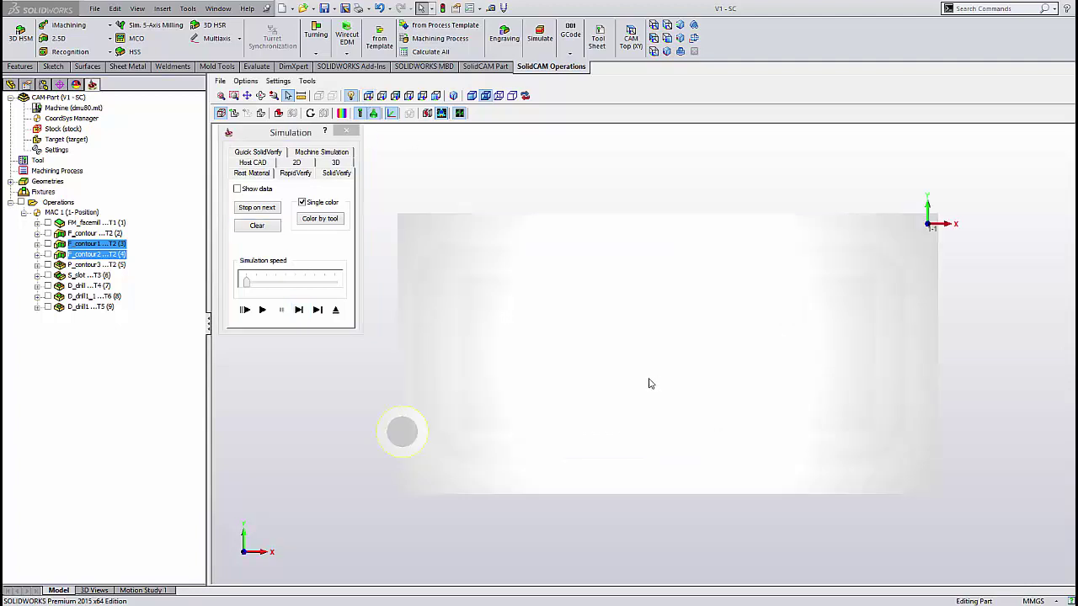
click(305, 311)
click(305, 311)
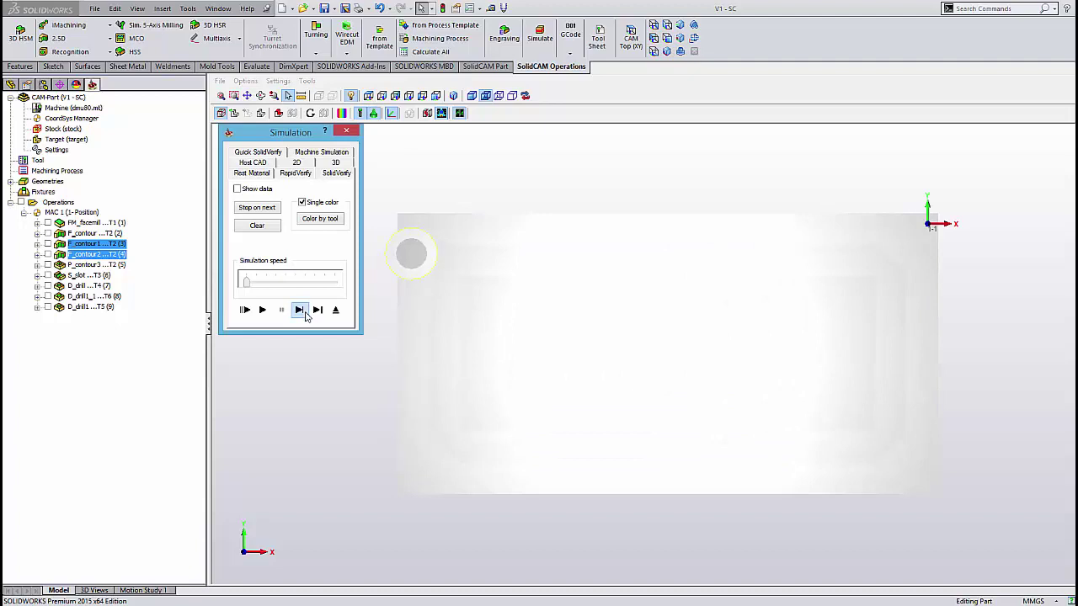
click(304, 312)
click(351, 96)
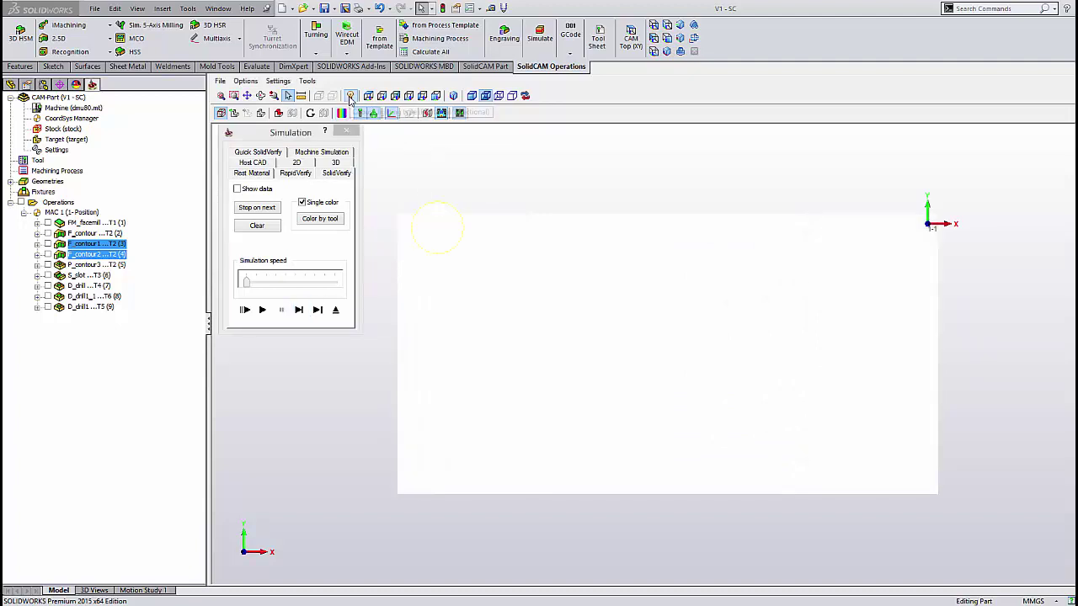
click(297, 309)
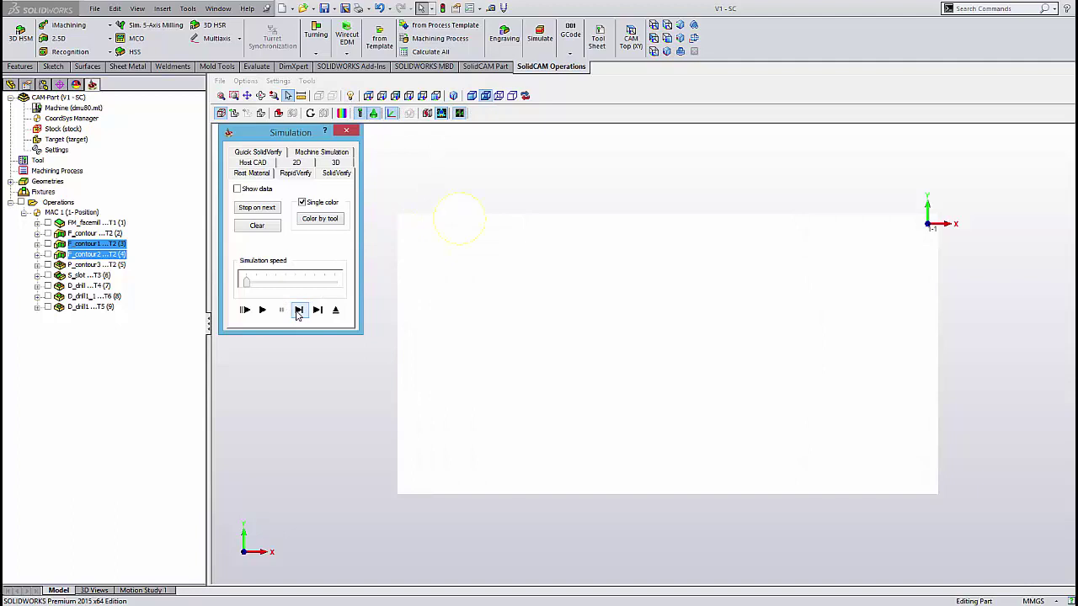
click(350, 96)
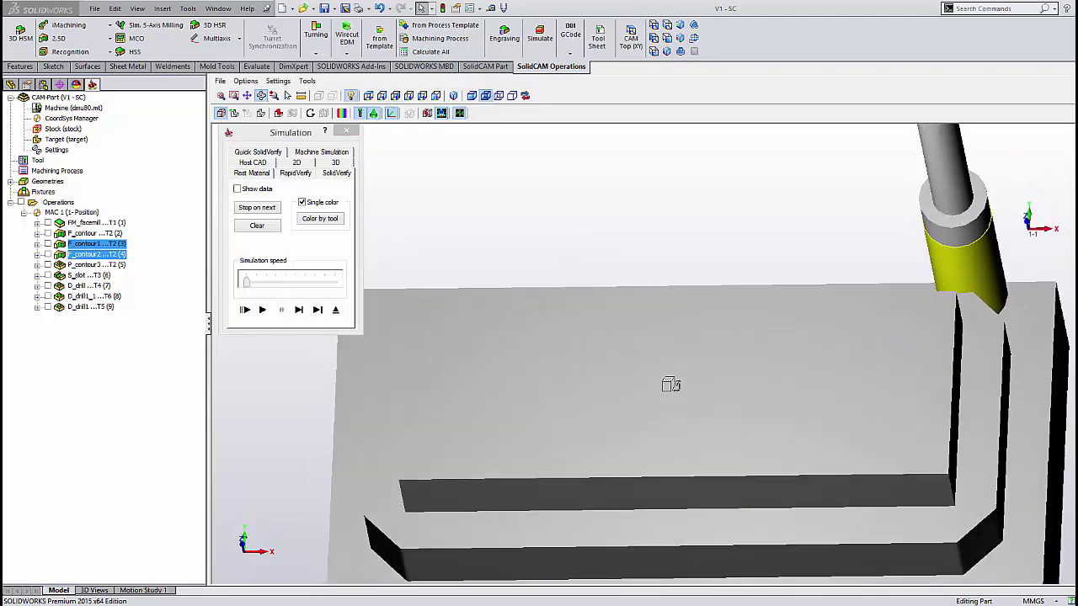
Step: Zoom in and orbit to an angled view, then step the tool five moves along the part
scroll(940, 396, up, 2)
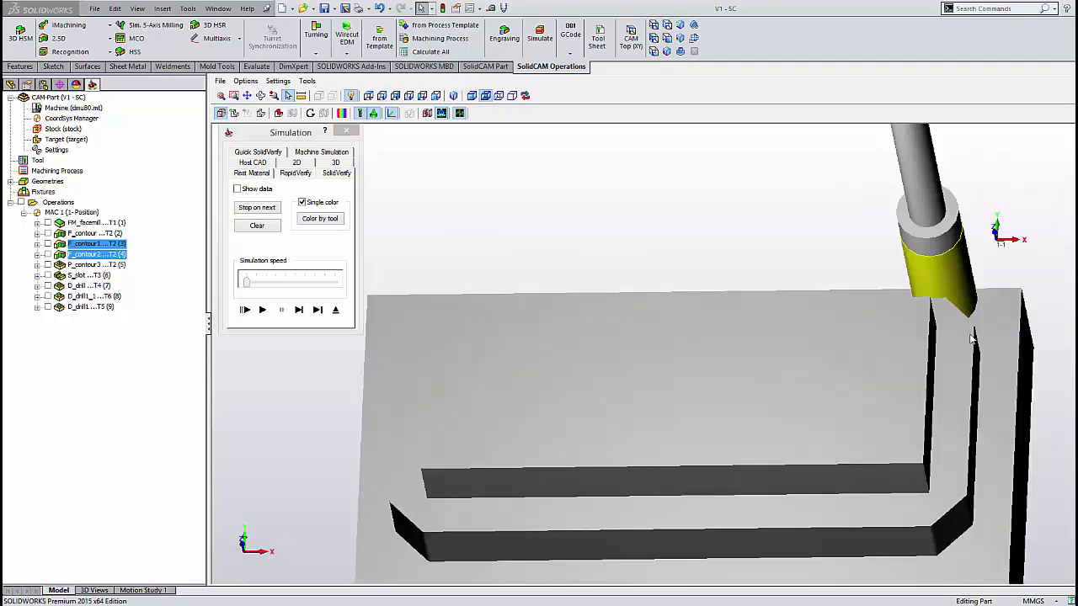
scroll(1034, 343, up, 1)
scroll(815, 340, up, 2)
scroll(815, 339, up, 1)
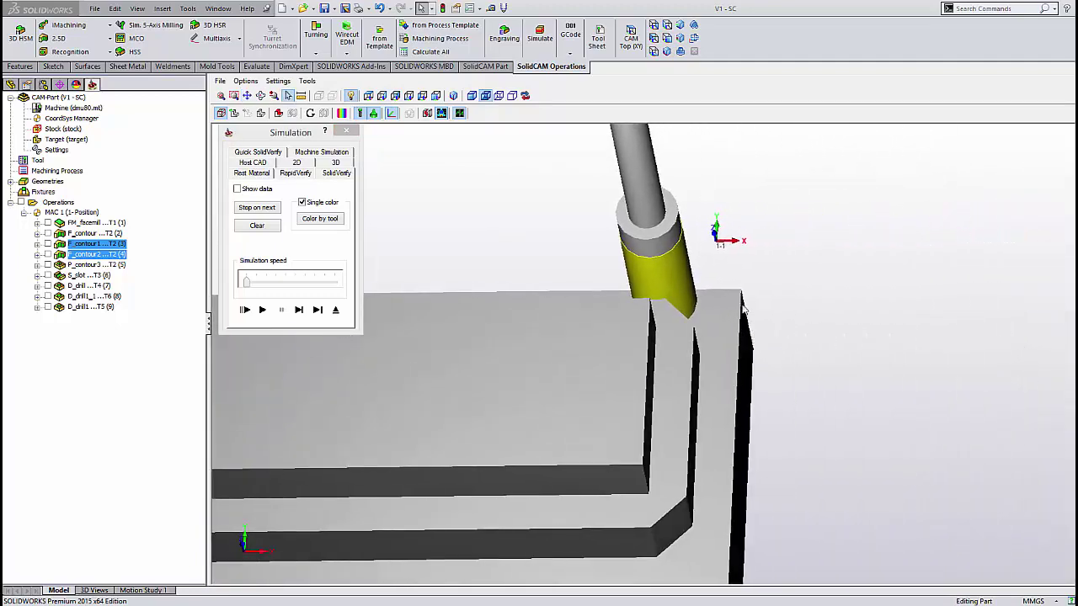
scroll(743, 310, up, 2)
mouse_move(744, 309)
middle_down()
mouse_move(774, 294)
mouse_move(775, 313)
middle_up()
scroll(775, 313, down, 2)
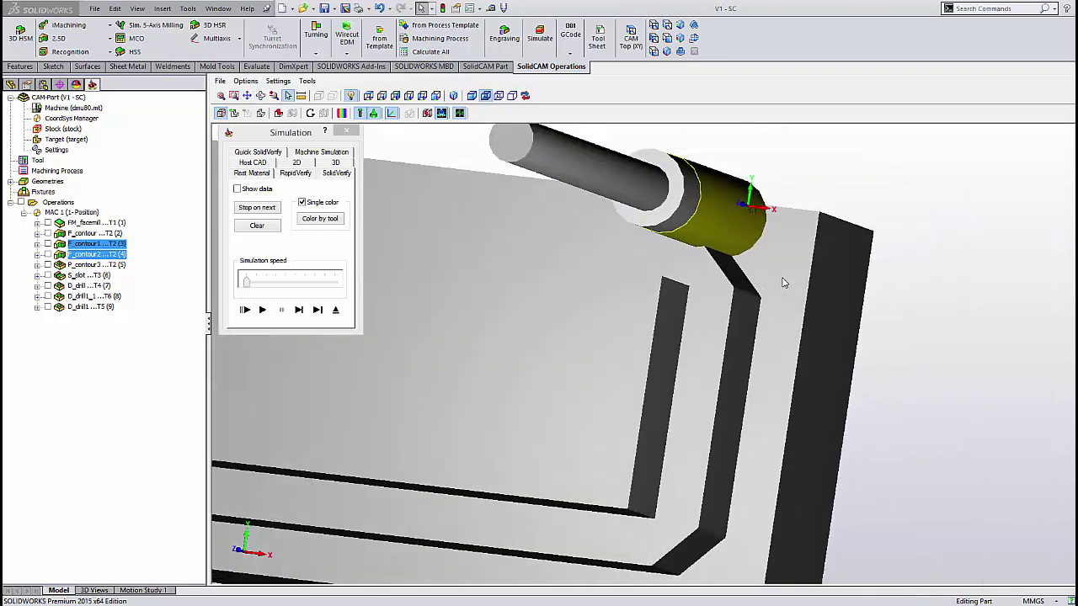
click(303, 310)
click(298, 309)
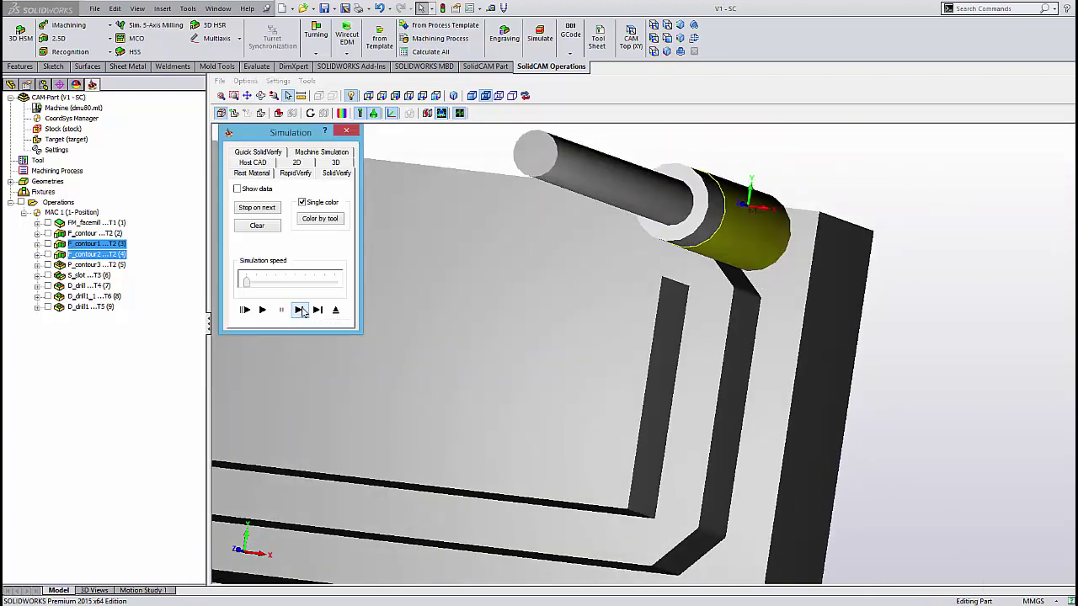
click(300, 309)
click(301, 310)
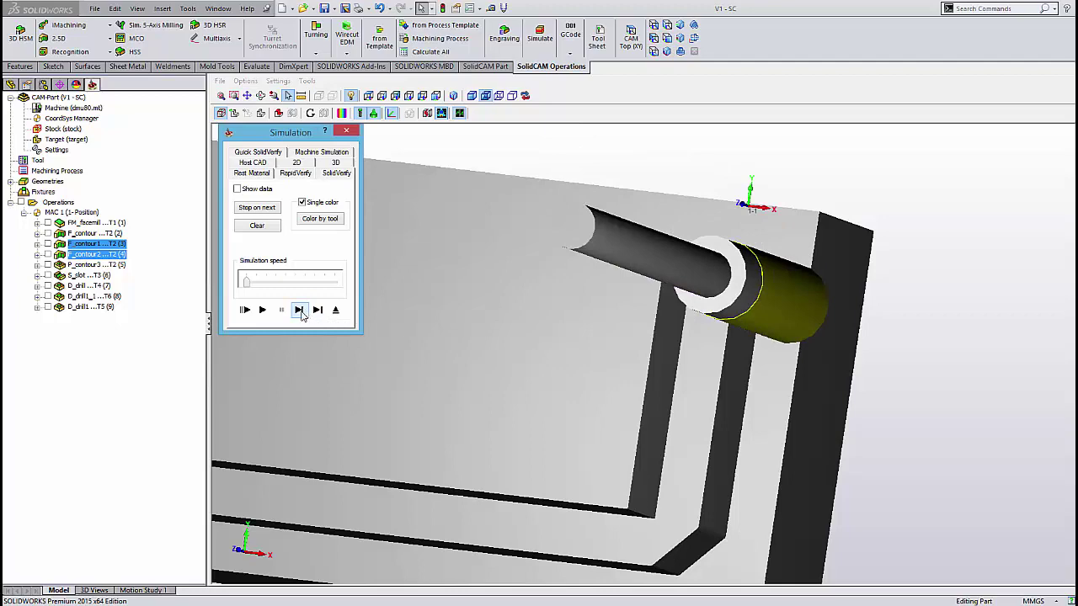
click(299, 310)
Step: Re-angle the view, step four more moves, play the remaining toolpath and close the simulation
middle_drag(620, 384, 667, 349)
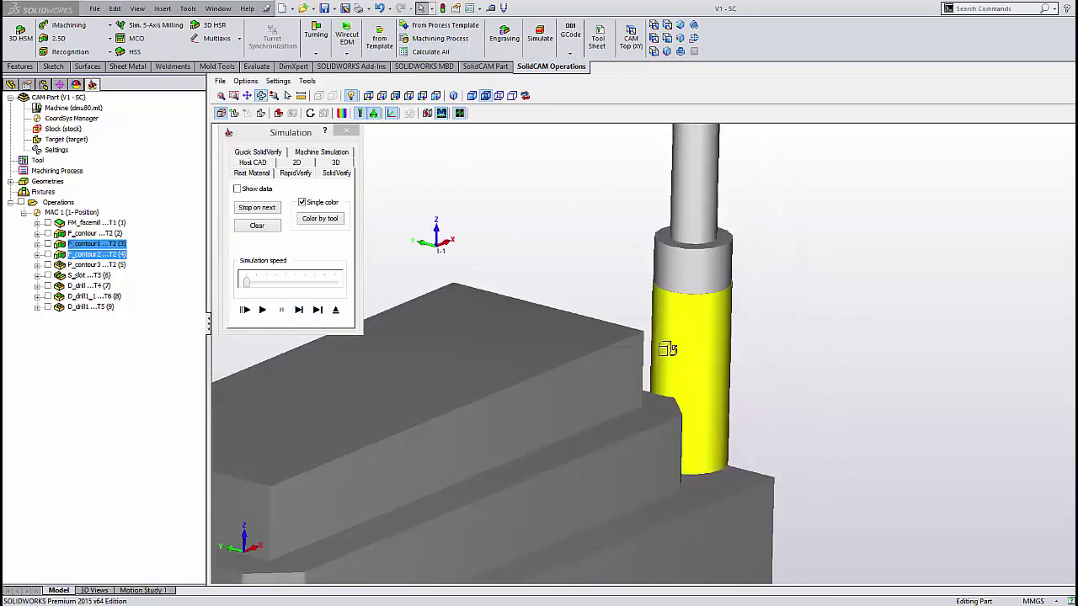
scroll(666, 350, down, 2)
scroll(666, 349, down, 2)
scroll(667, 350, down, 3)
scroll(670, 354, up, 3)
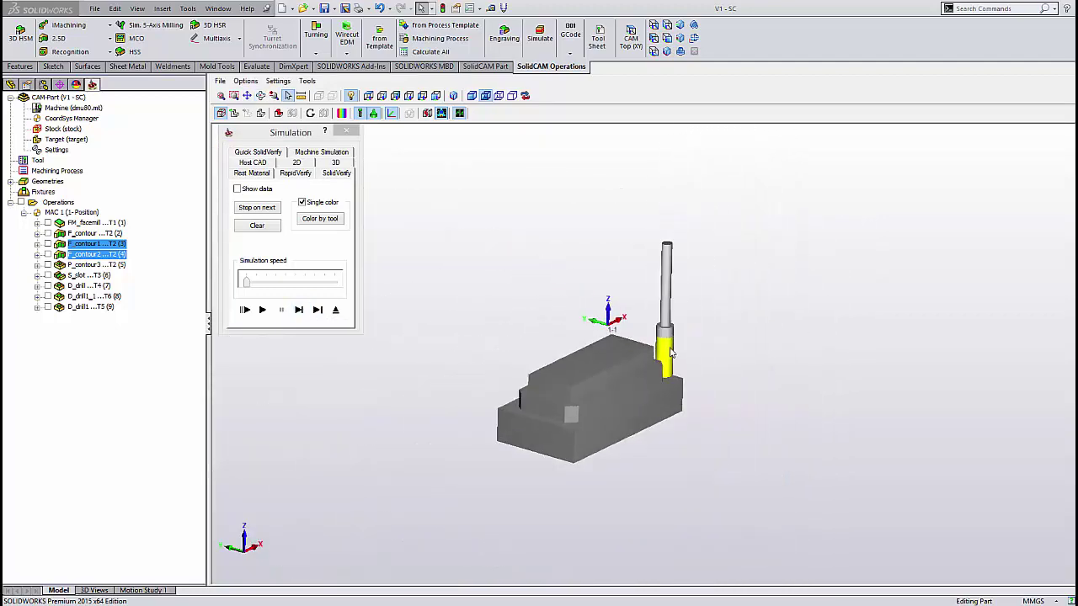
scroll(640, 384, up, 2)
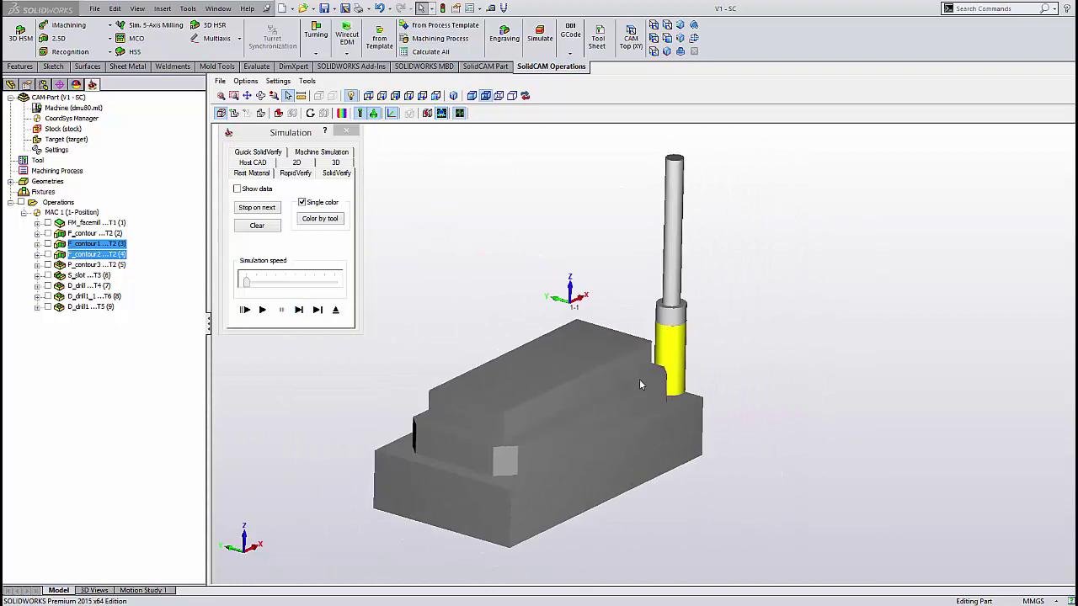
click(298, 309)
click(299, 310)
click(299, 310)
click(299, 309)
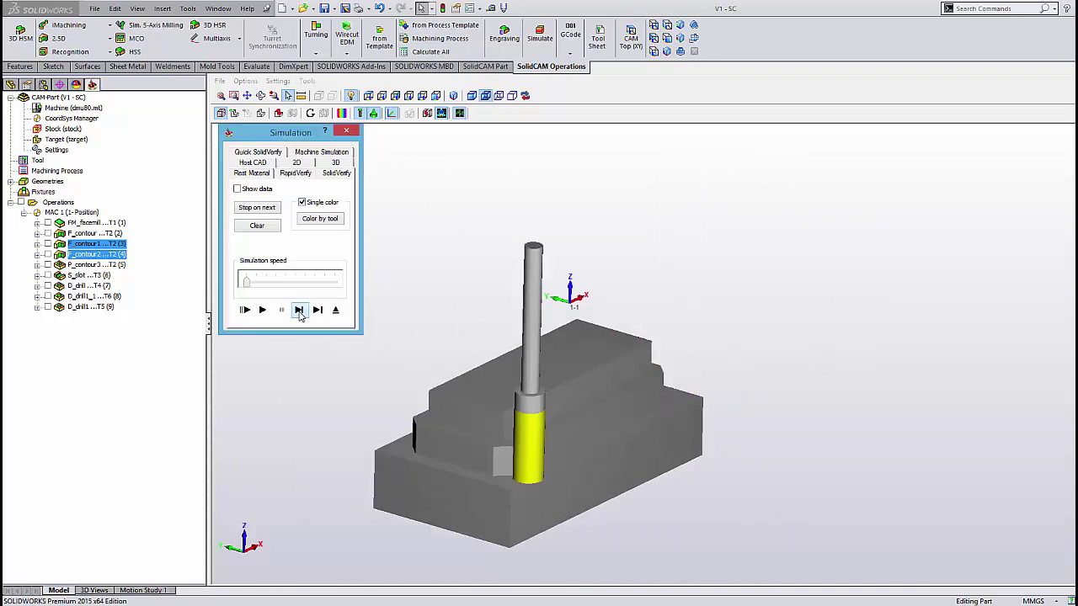
click(267, 312)
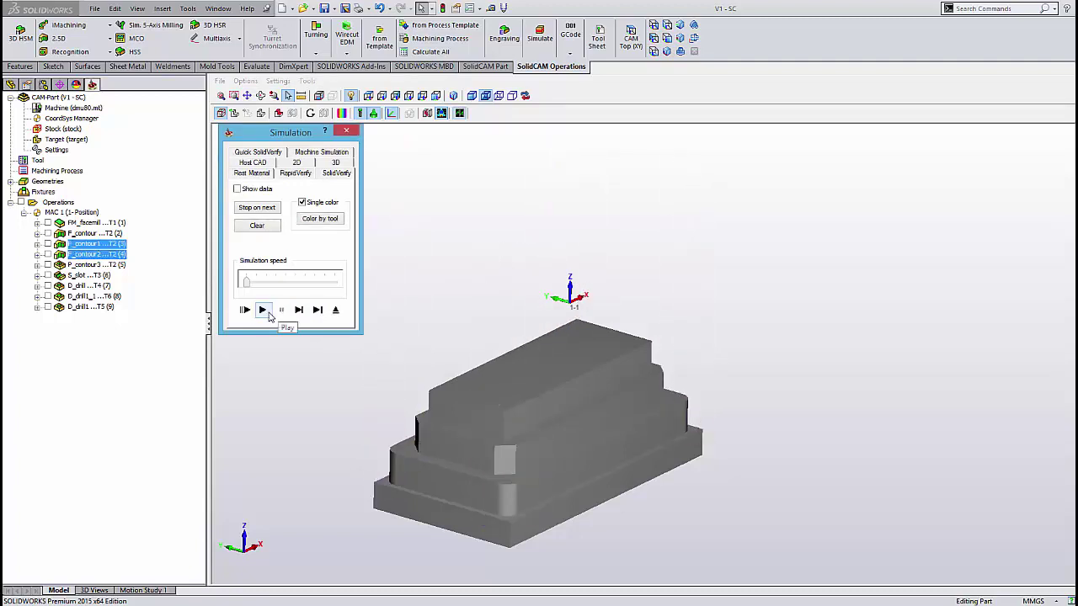
click(346, 130)
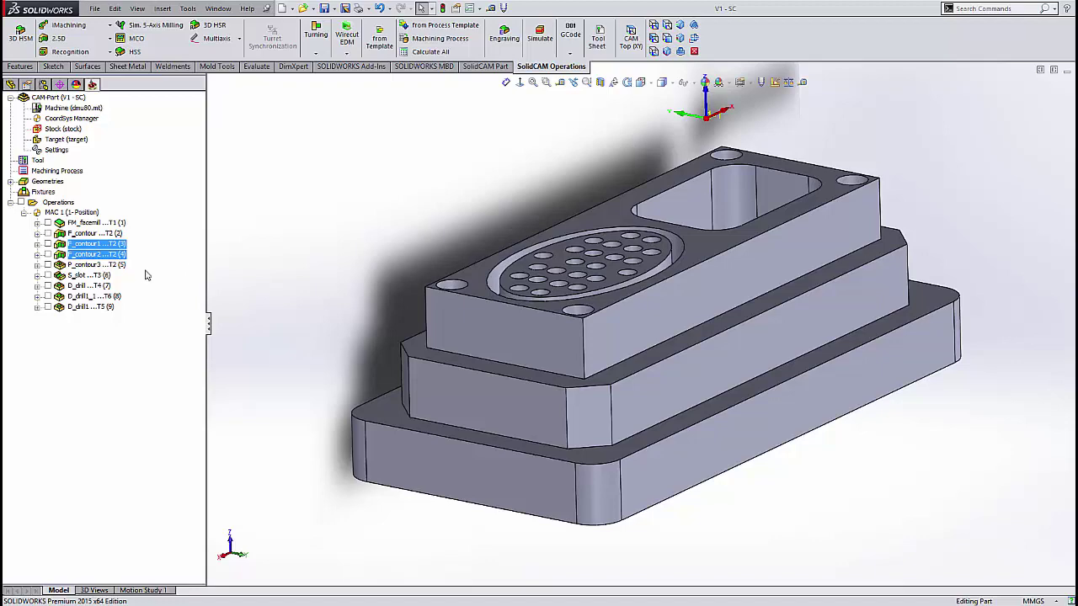
Step: Open P_contour3, review its Tool, Levels, Technology and Link pages, then launch its simulation
click(104, 268)
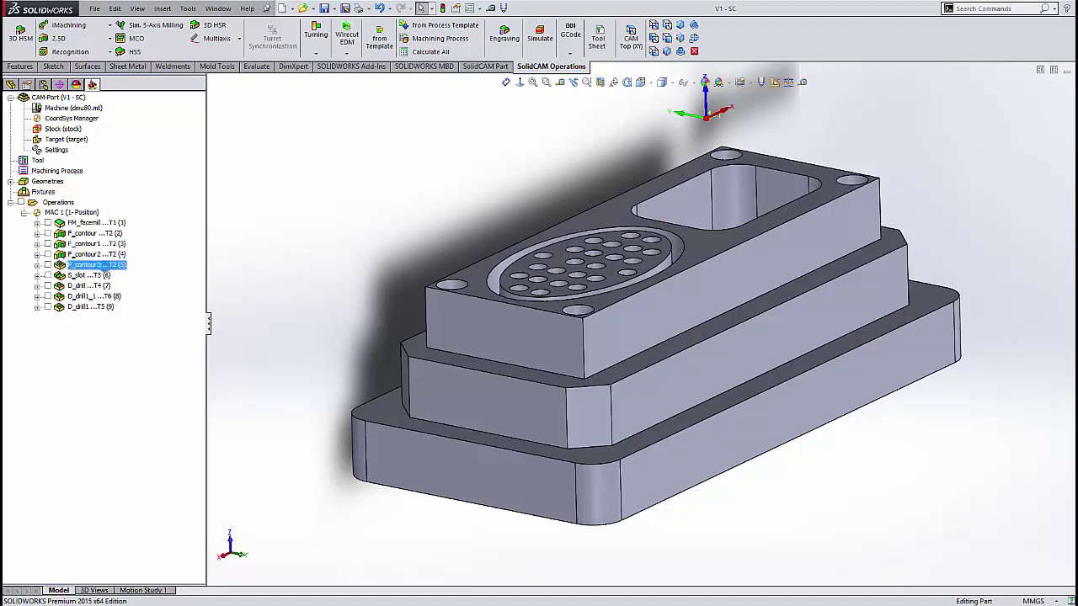
double_click(101, 268)
click(394, 196)
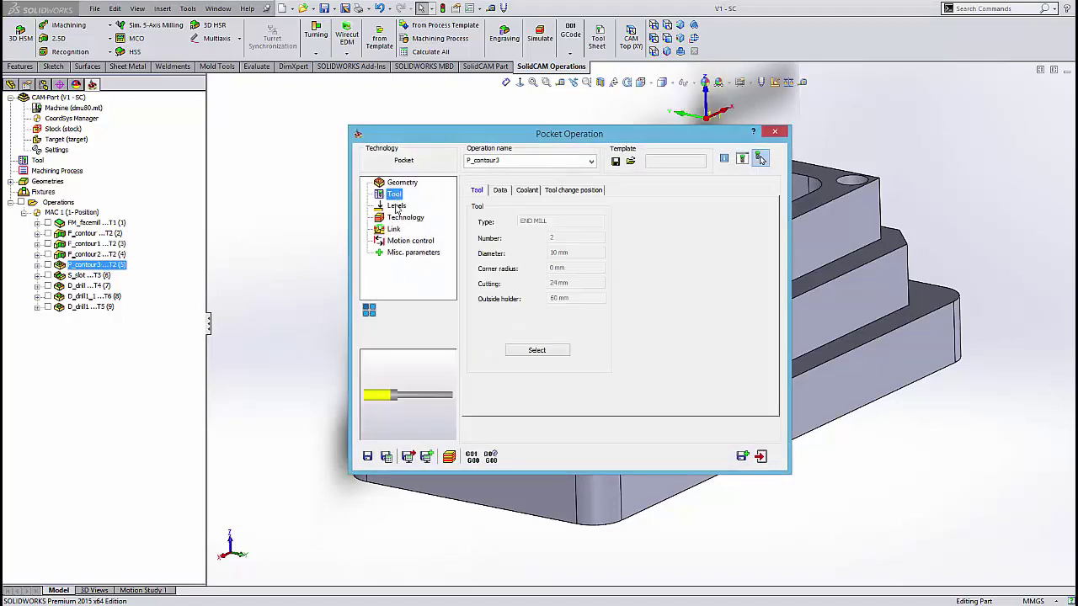
click(395, 206)
click(399, 219)
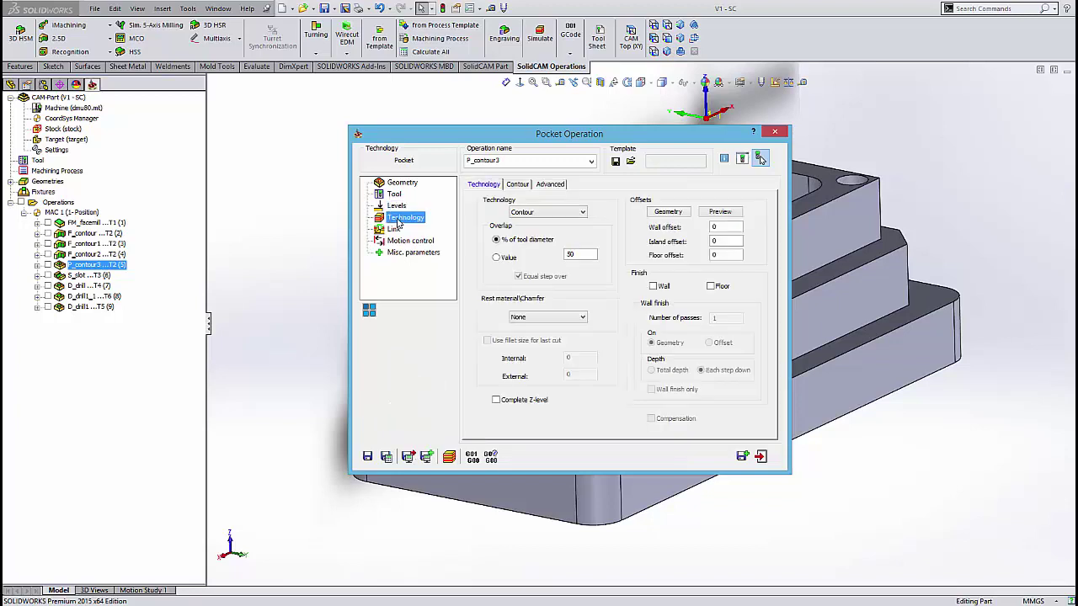
click(394, 230)
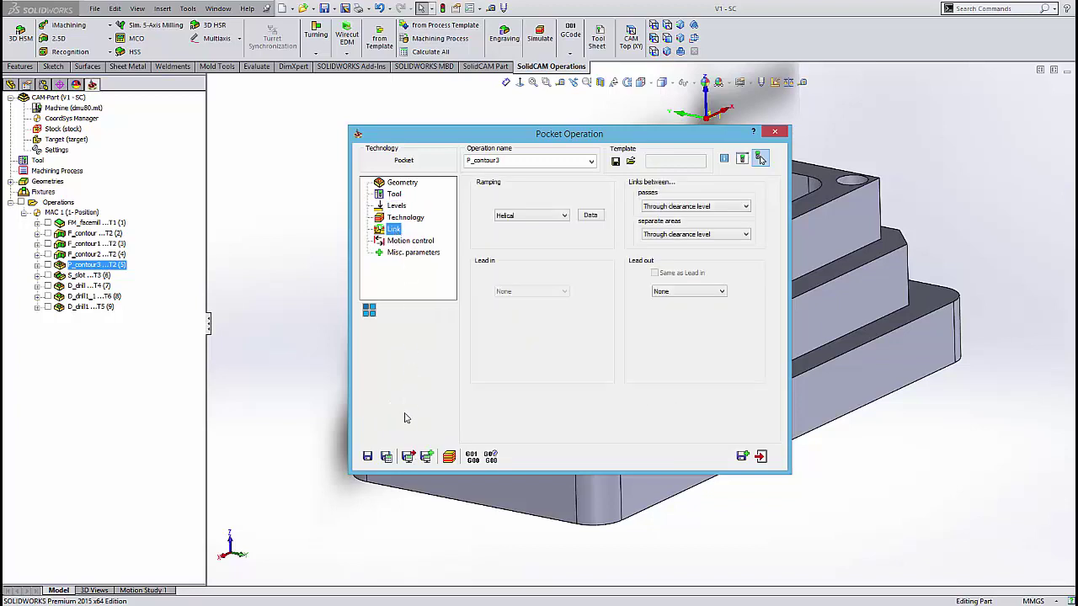
click(449, 457)
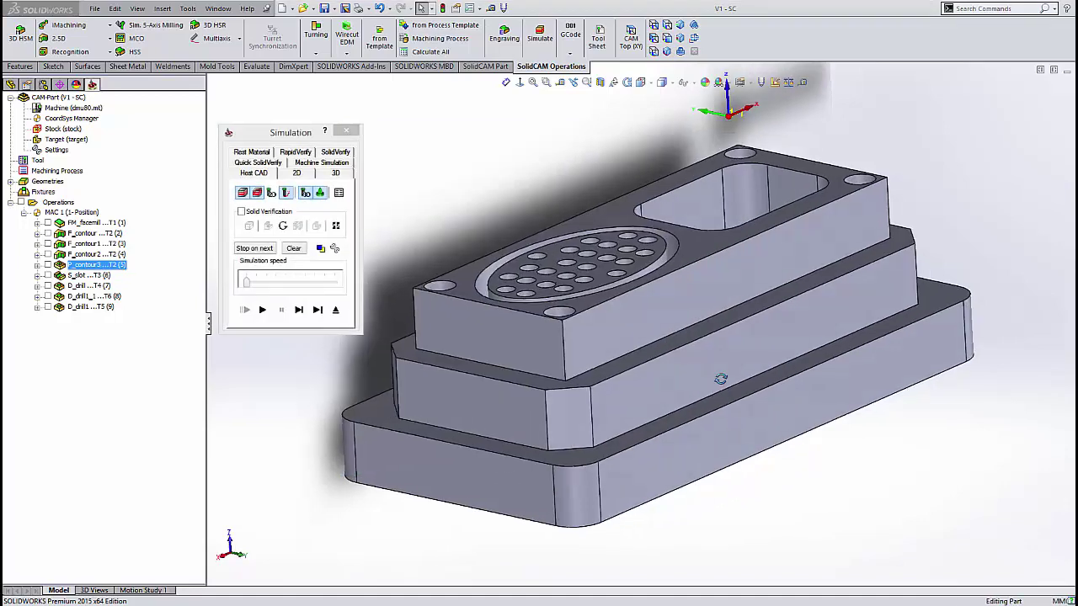
Step: Play P_contour3's Host CAD toolpath into the pocket, zoom in, and show Rest Material
scroll(848, 199, down, 2)
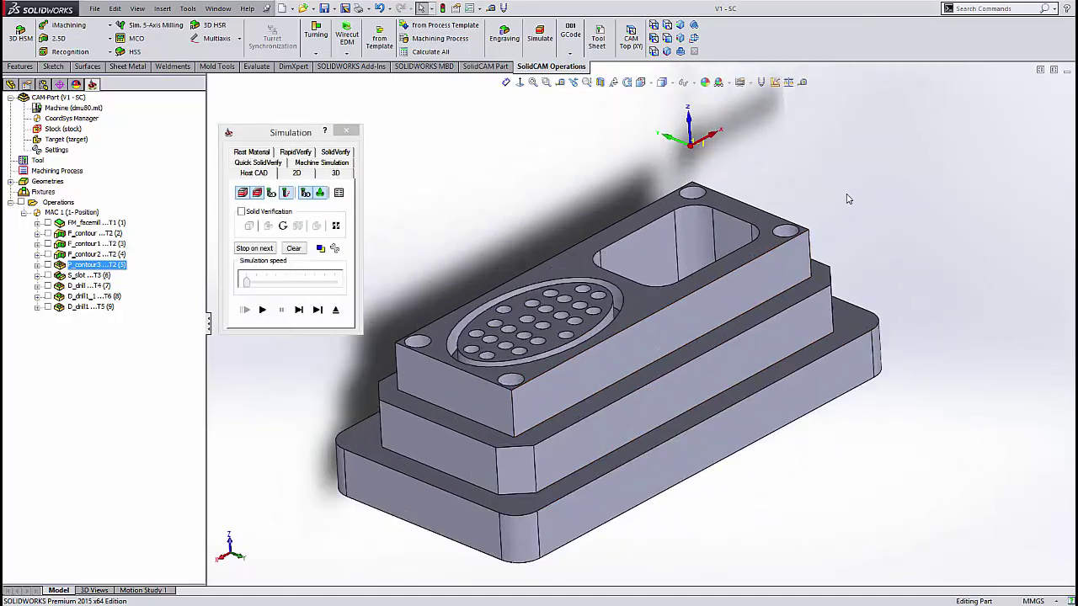
click(261, 310)
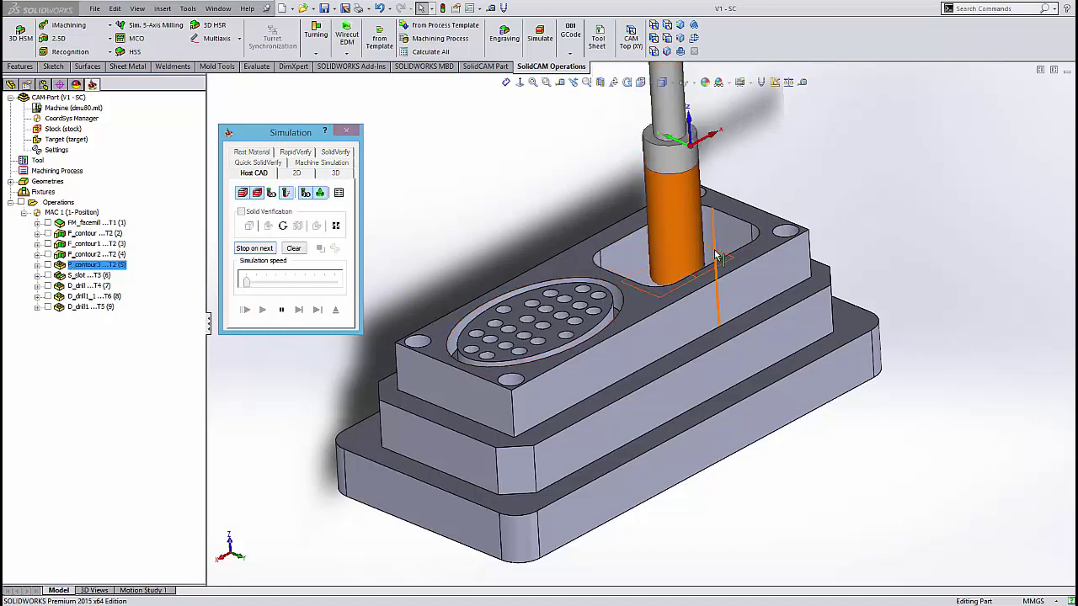
scroll(718, 252, down, 2)
scroll(720, 246, down, 2)
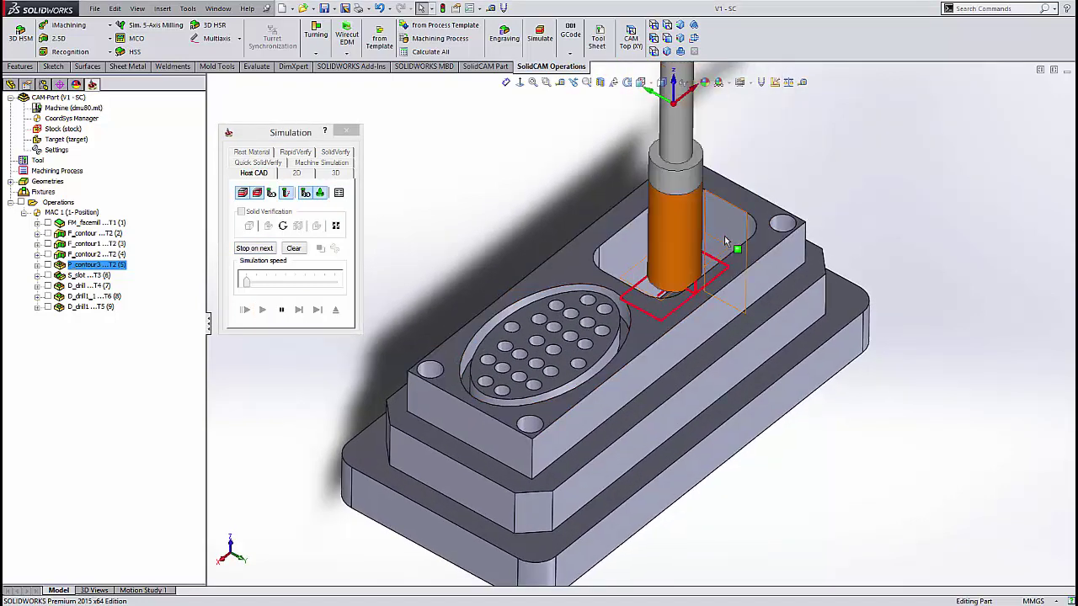
scroll(724, 242, down, 1)
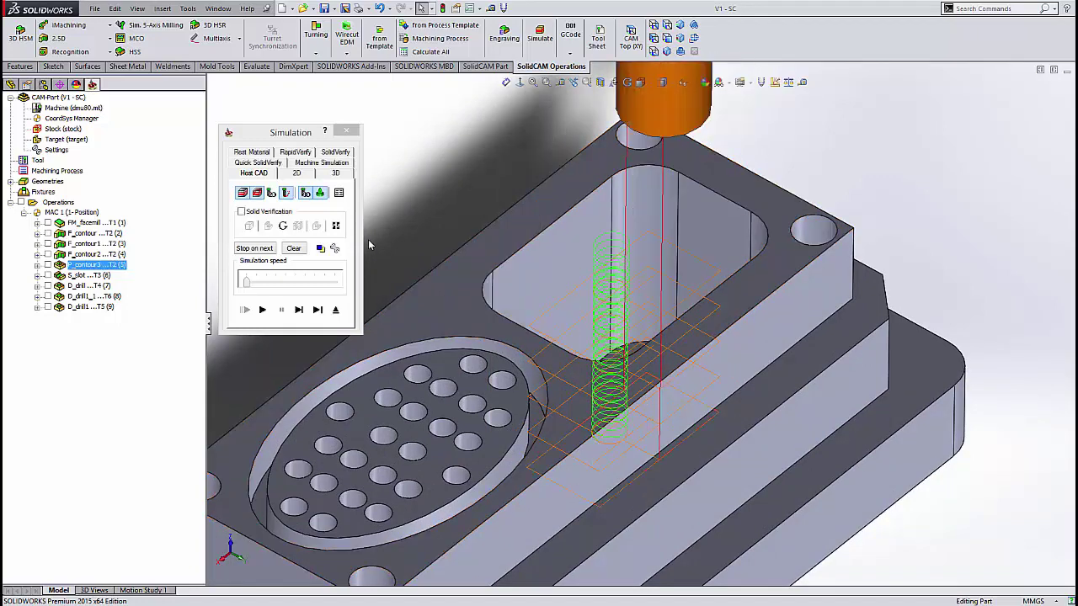
click(255, 154)
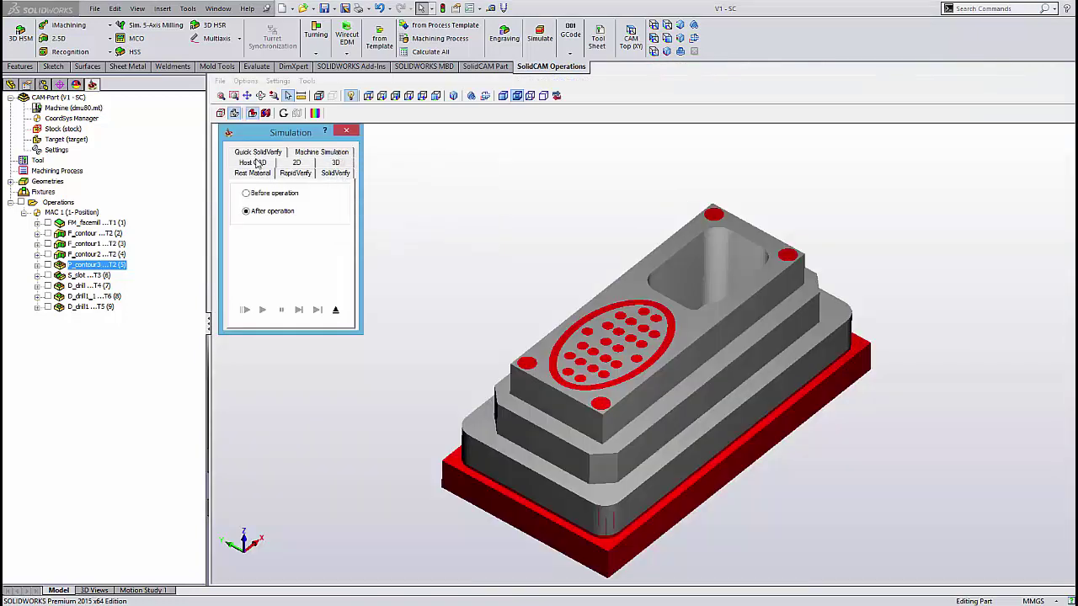
Step: Toggle P_contour3's rest material before and after, then exit the simulation and pocket dialog
click(246, 194)
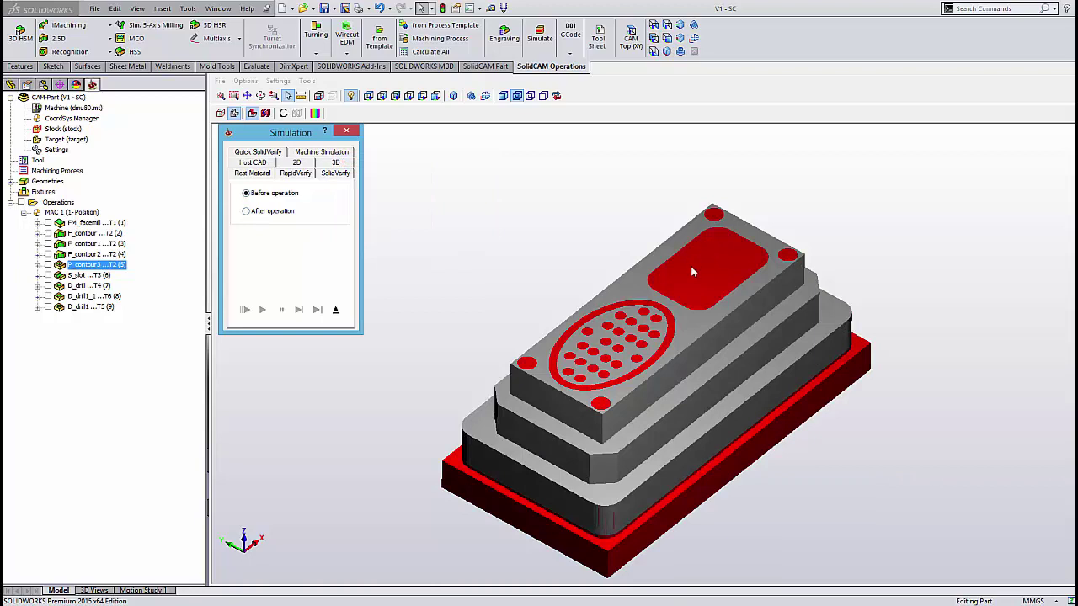
click(246, 213)
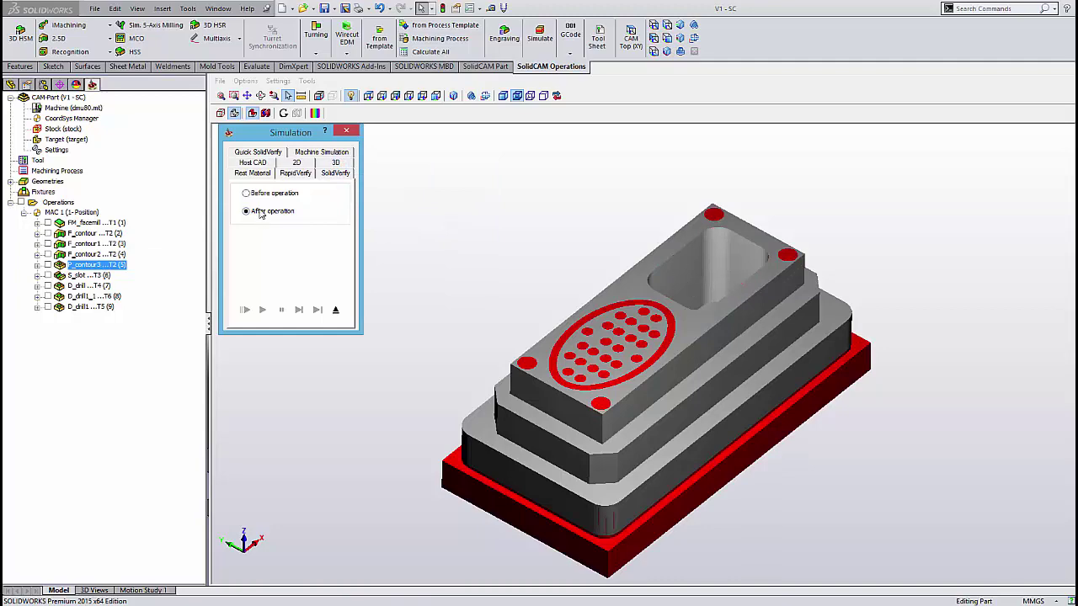
click(337, 312)
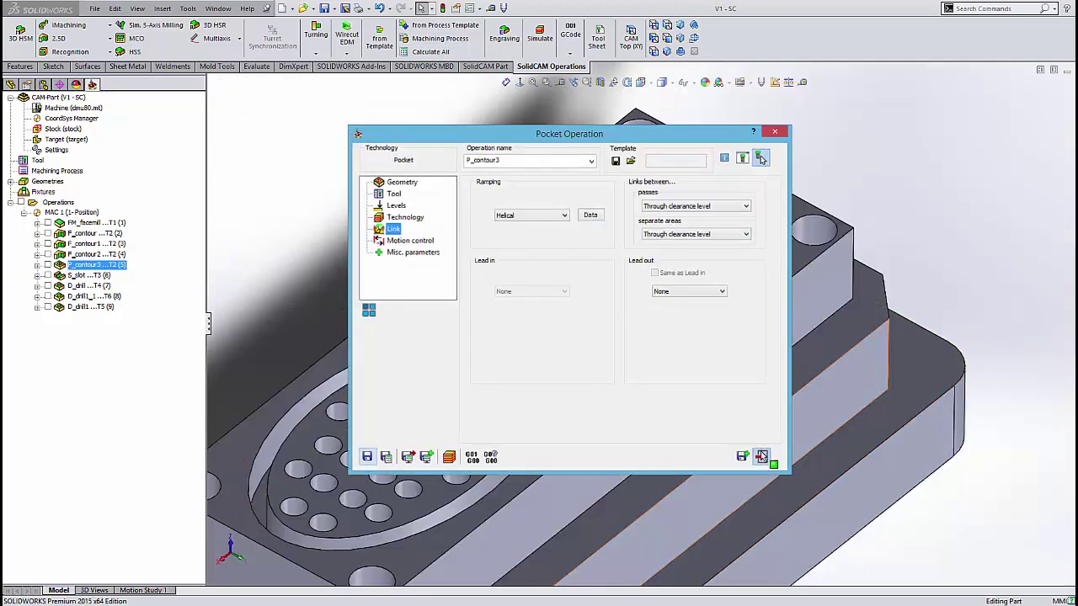
click(761, 456)
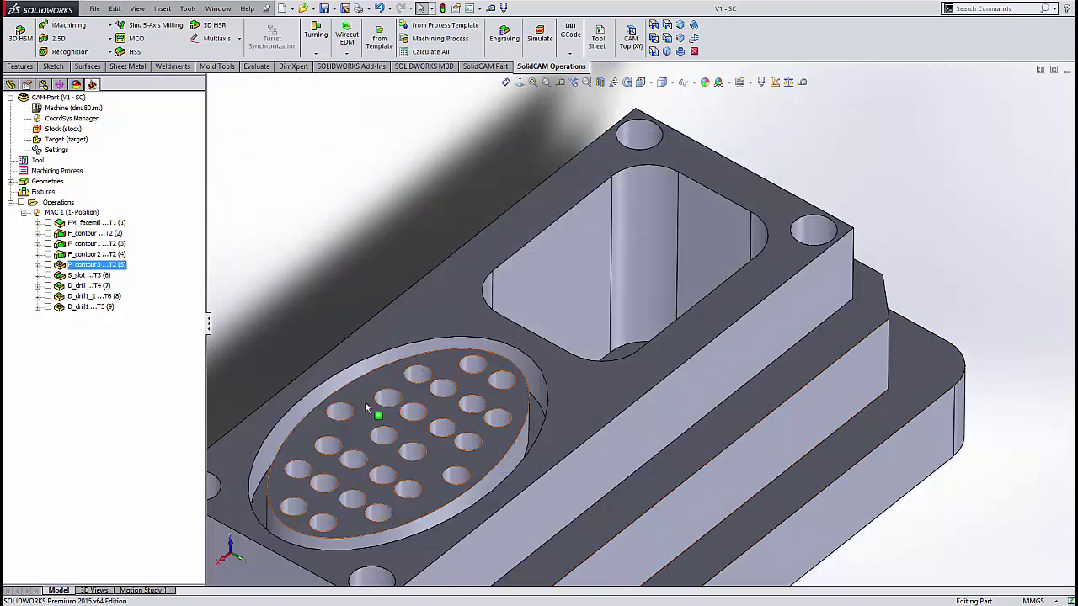
Step: Play S_slot's Host CAD toolpath around the oval hole pattern, then close the simulation and operation
double_click(84, 276)
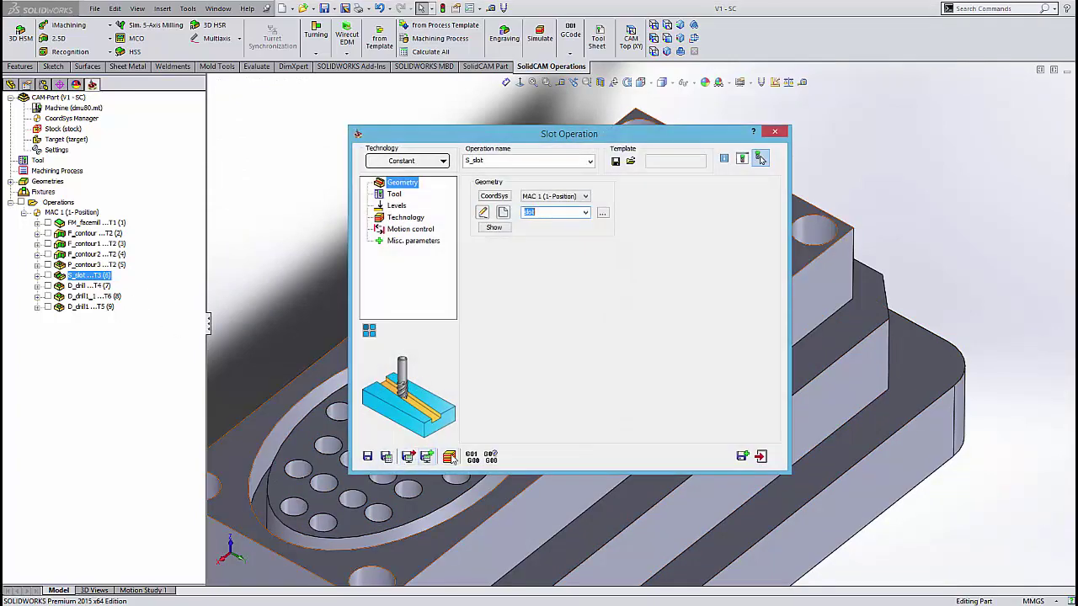
click(450, 456)
click(263, 310)
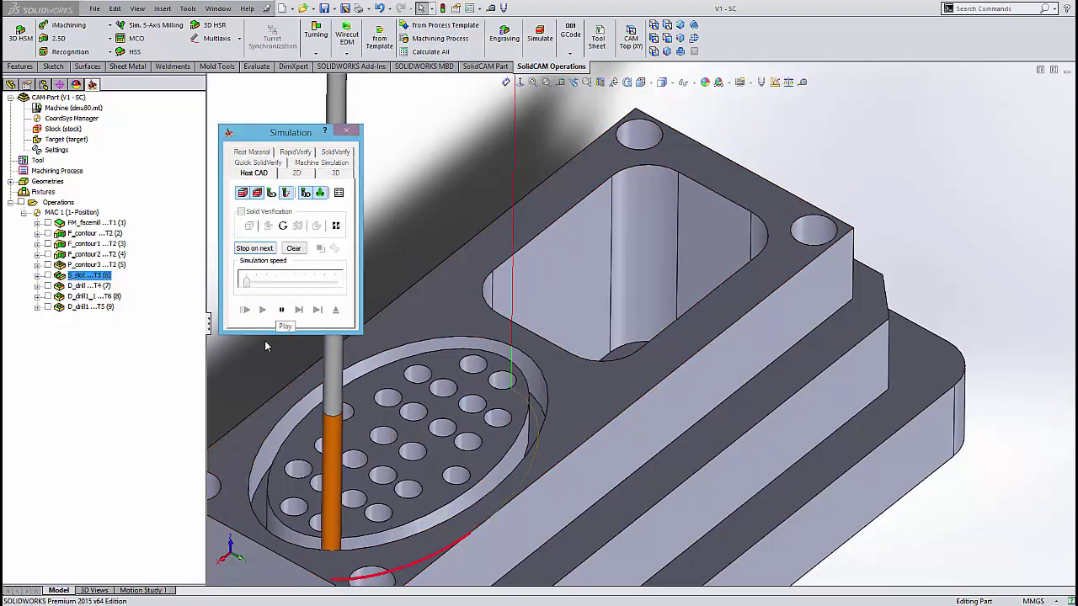
mouse_move(527, 447)
ctrl+middle_down()
mouse_move(625, 414)
mouse_move(806, 303)
ctrl+middle_up()
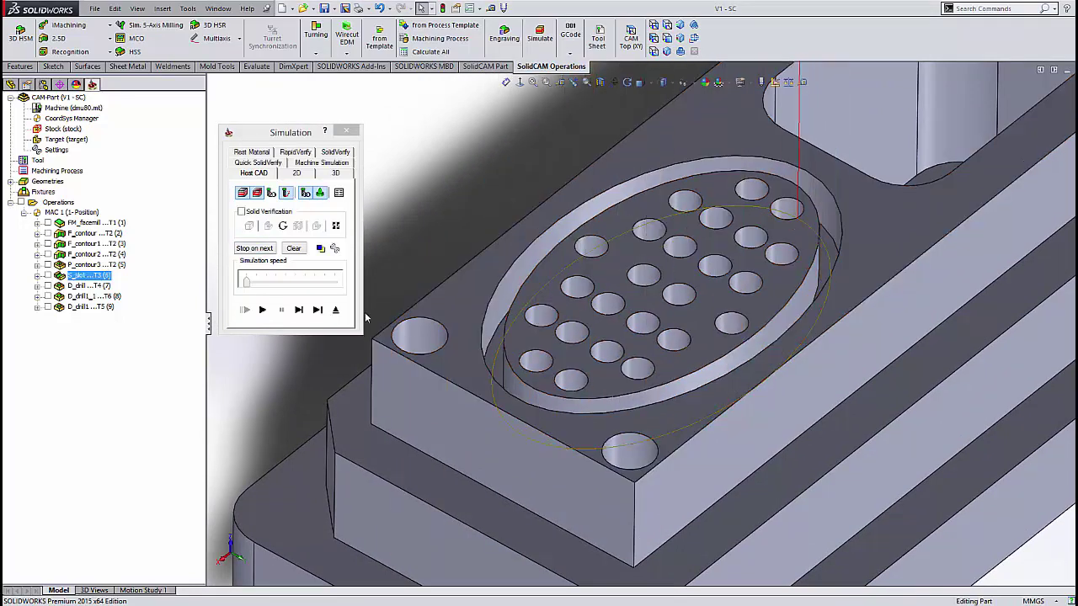
click(335, 309)
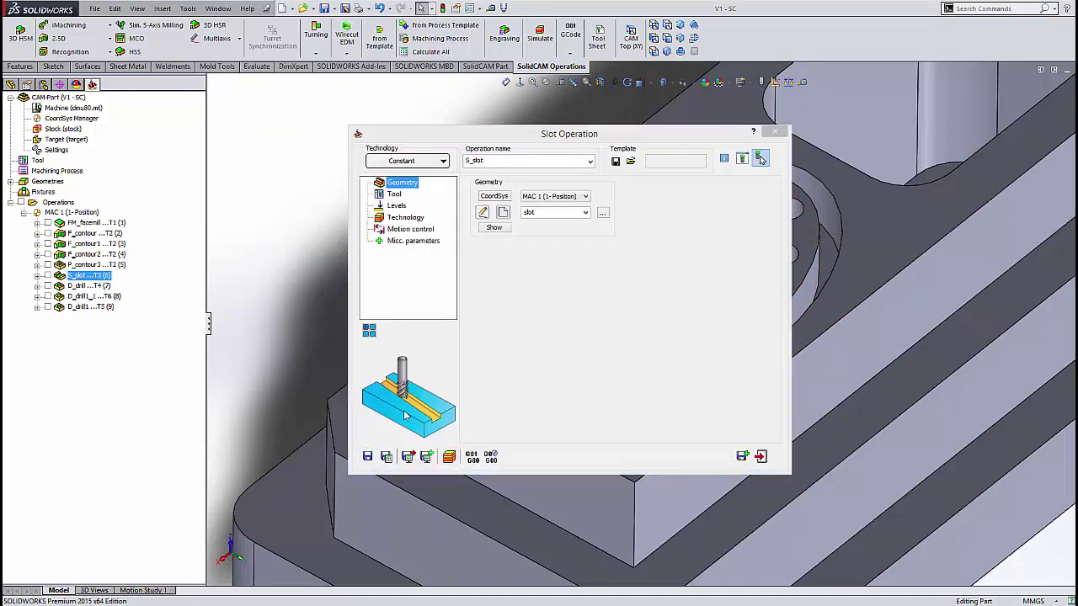
click(760, 456)
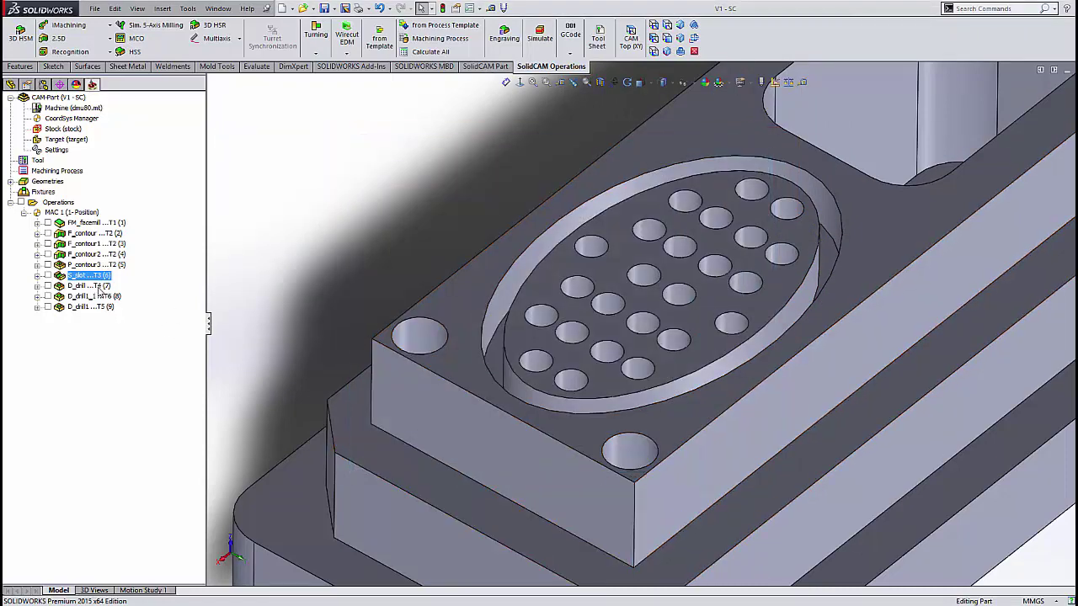
Step: Open the D_drill simulation and view the part normal to its long side face
double_click(94, 287)
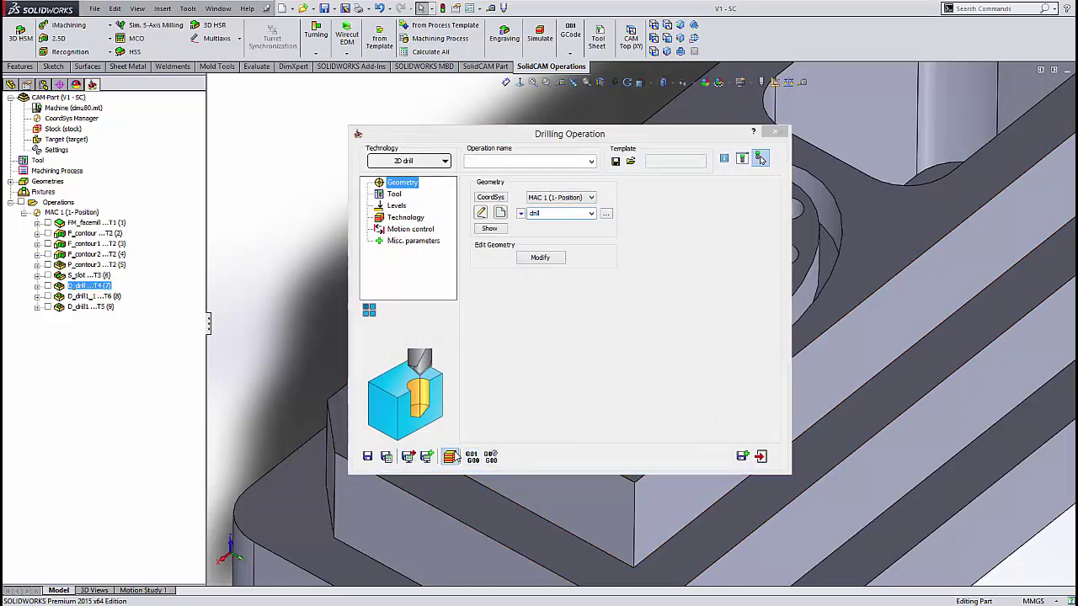
click(761, 159)
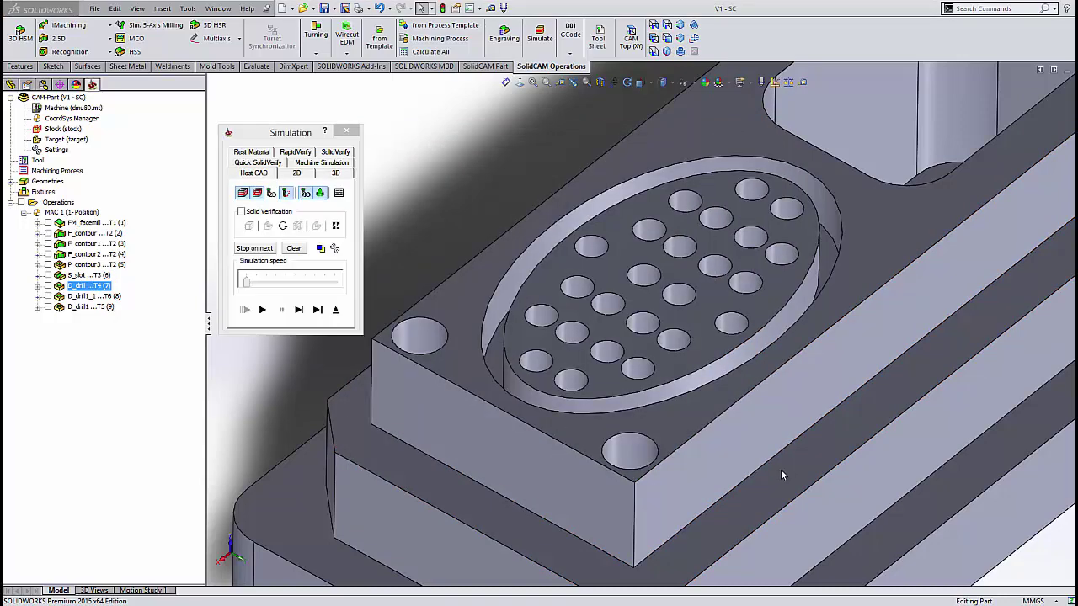
mouse_move(770, 478)
middle_down()
mouse_move(833, 360)
mouse_move(641, 482)
middle_up()
click(605, 482)
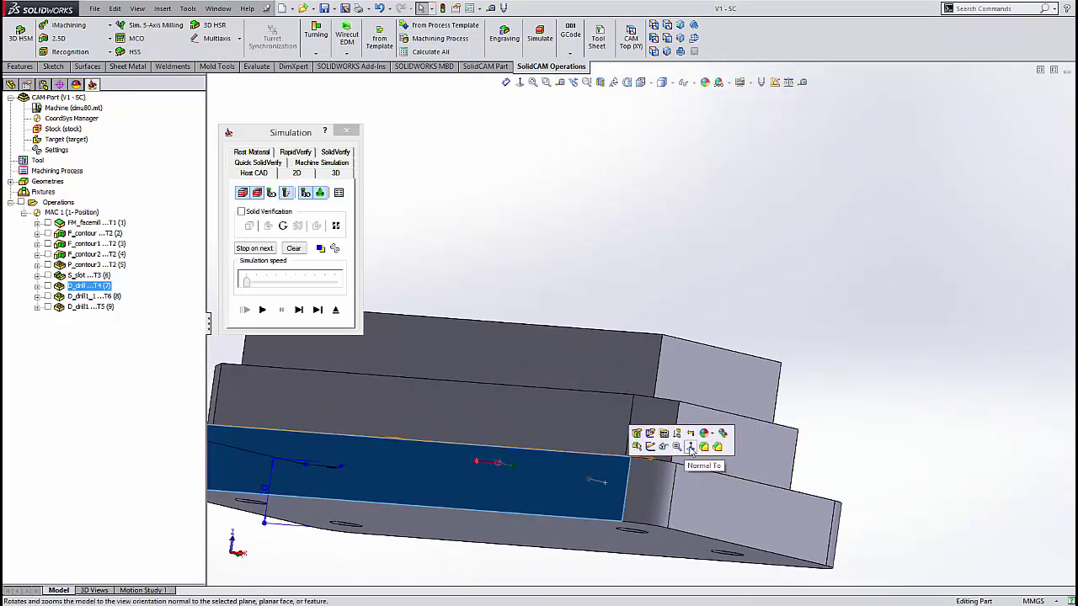
click(689, 446)
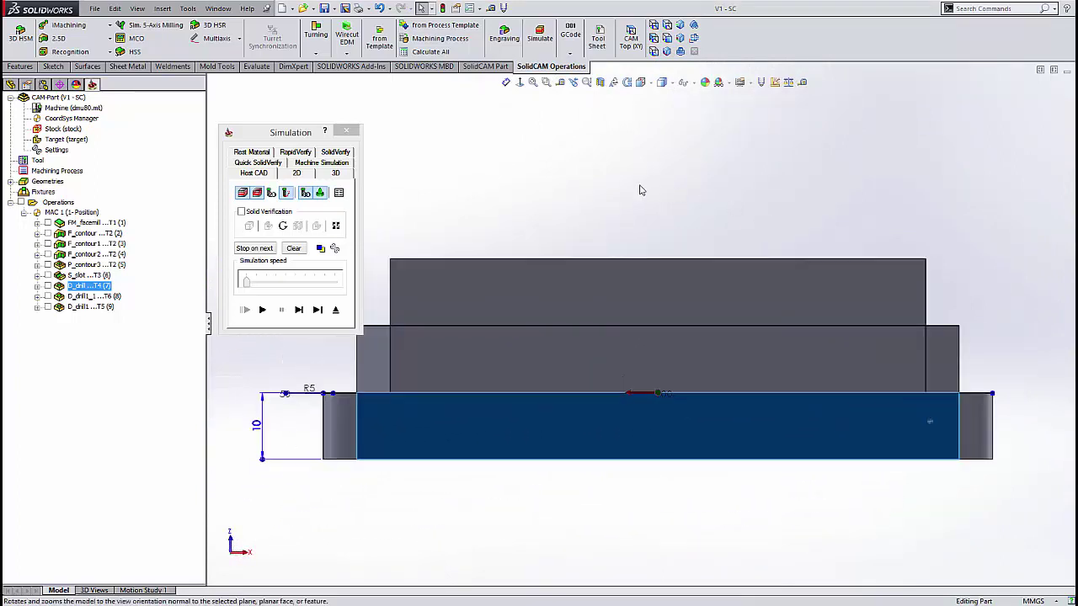
Step: Play, pause, then single-step the drill down through the part from the side view
click(263, 311)
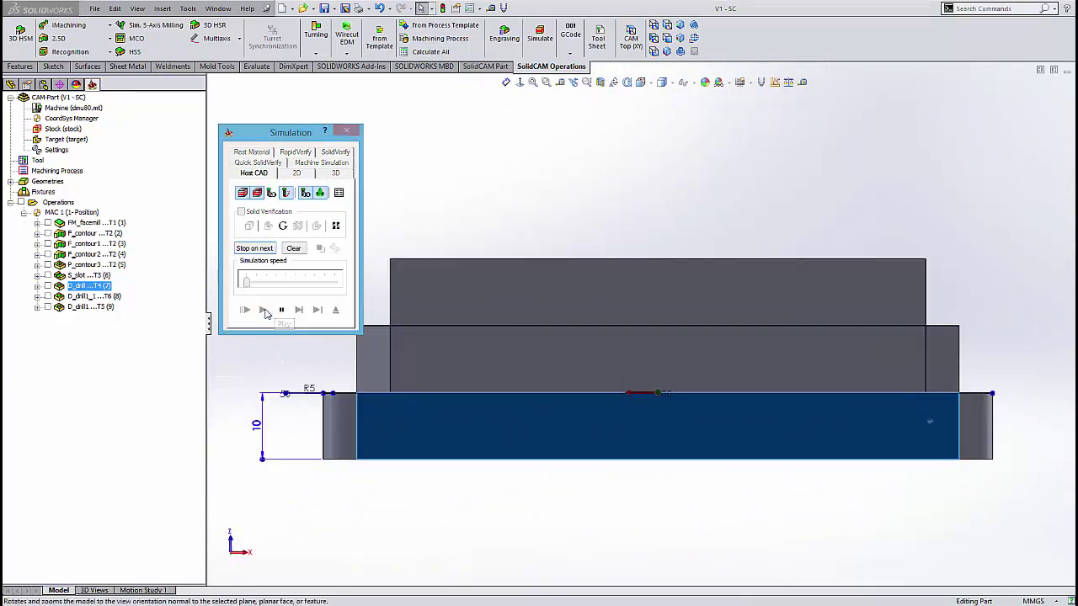
click(281, 311)
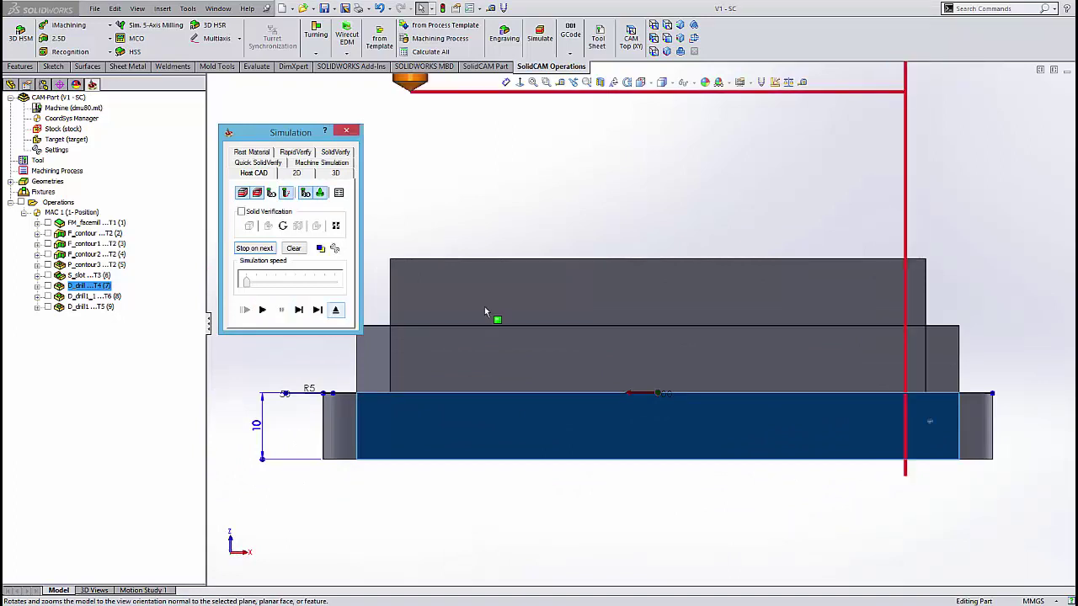
ctrl+middle_drag(530, 240, 676, 306)
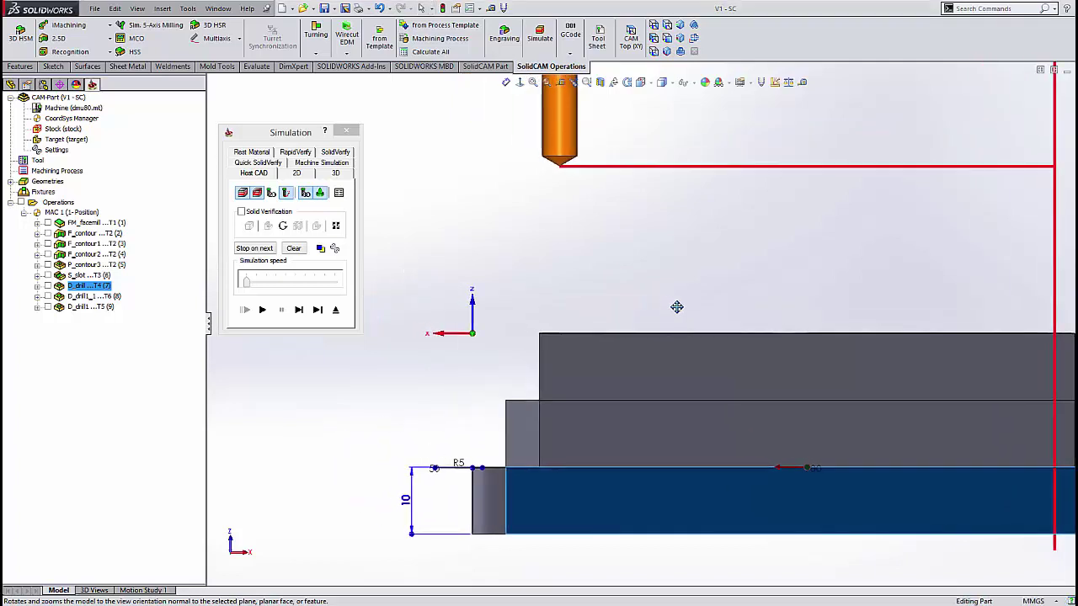
click(298, 310)
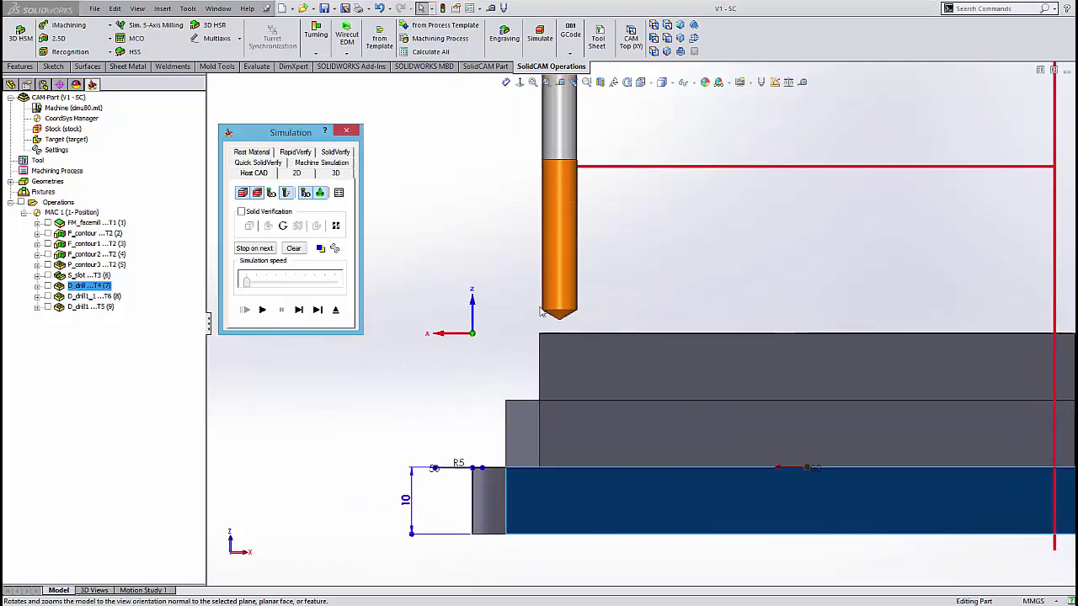
click(299, 310)
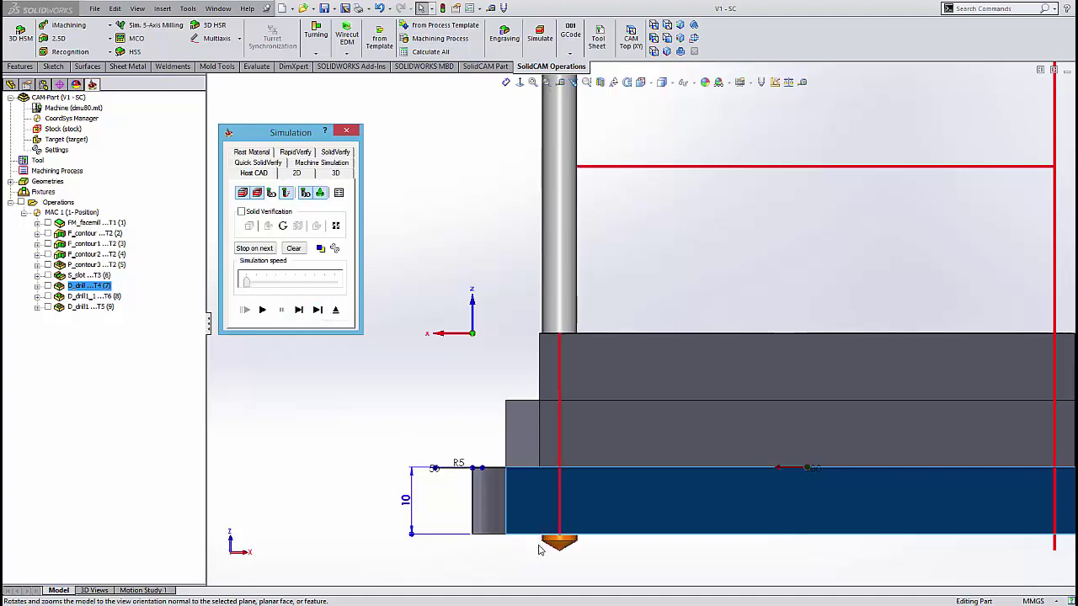
scroll(568, 567, down, 3)
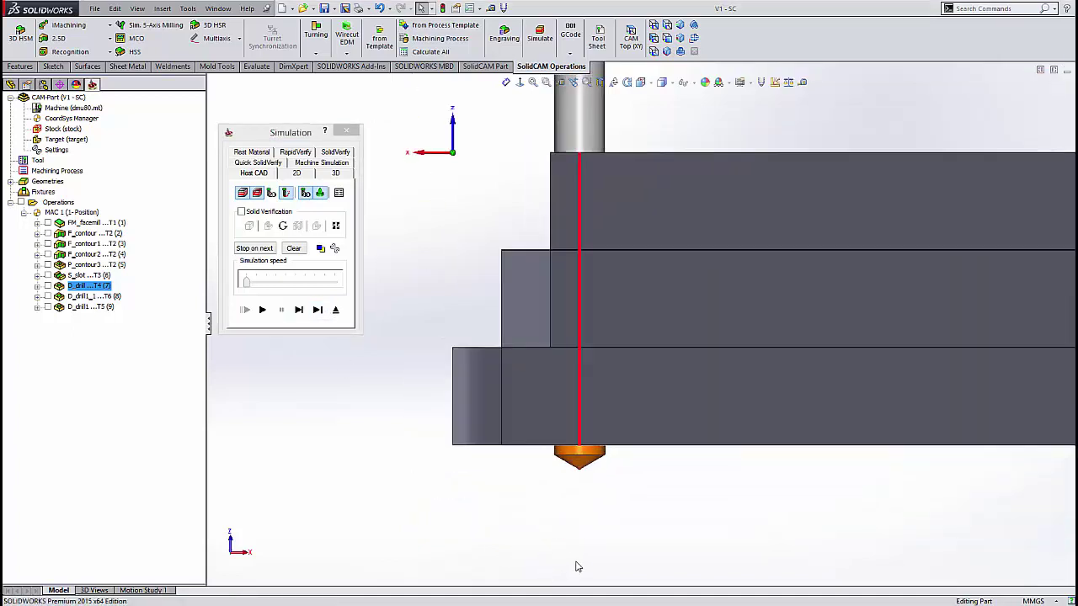
scroll(585, 459, down, 2)
scroll(655, 435, down, 2)
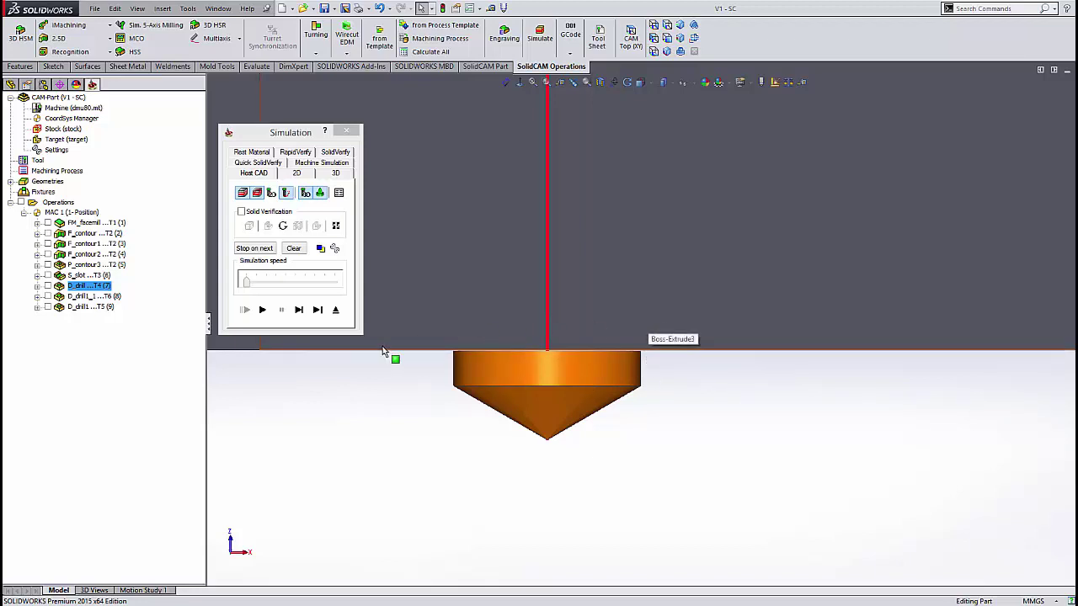
click(299, 310)
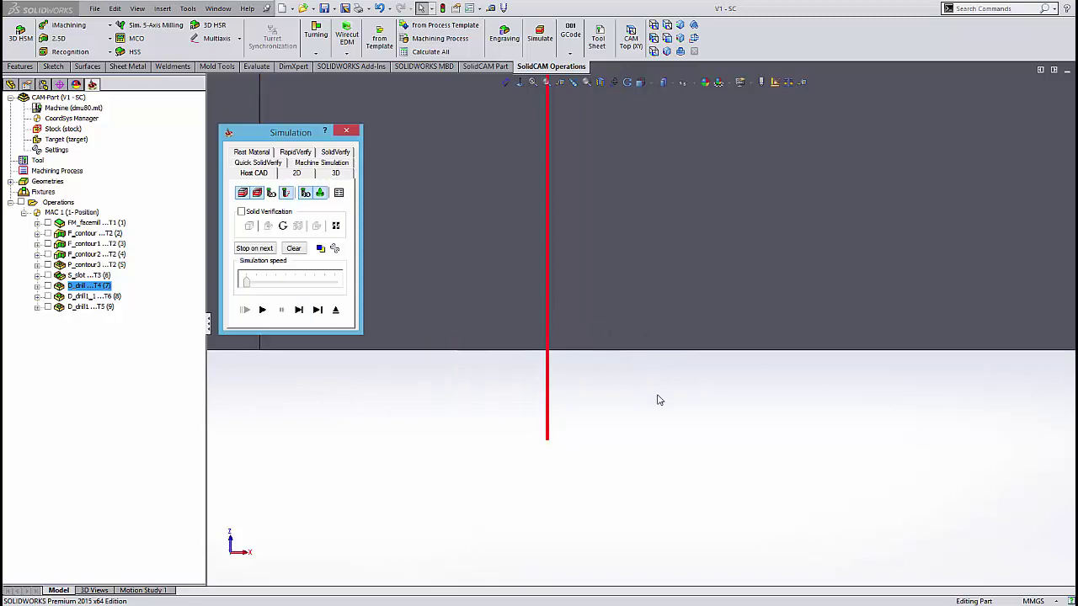
Step: Fit the part, rotate to isometric, and single-step the drill through its first corner plunge
click(532, 83)
click(546, 82)
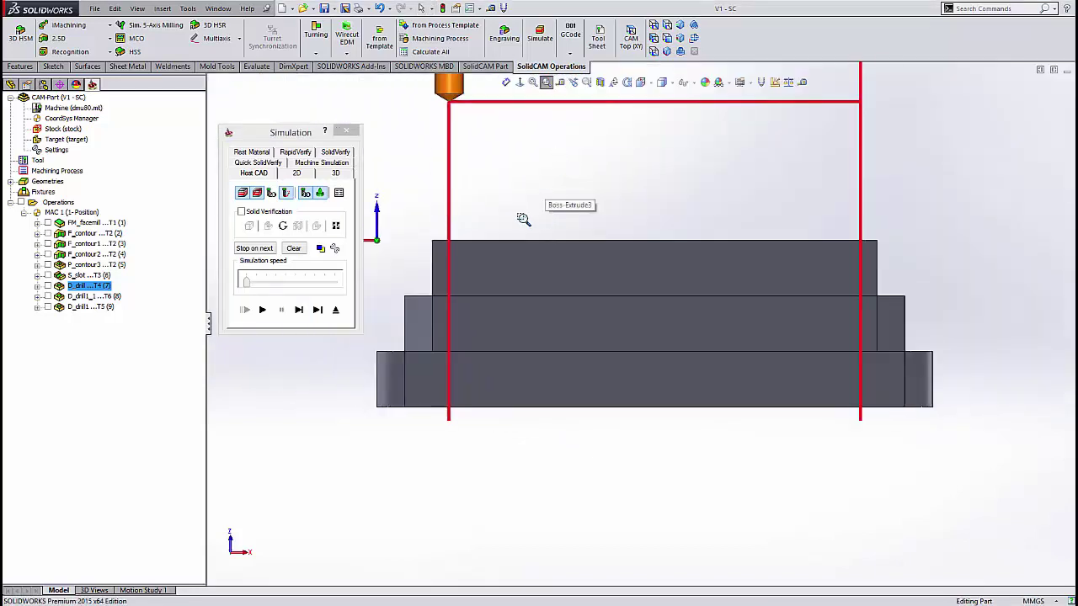
key(Escape)
mouse_move(532, 208)
ctrl+middle_down()
mouse_move(594, 305)
mouse_move(568, 364)
ctrl+middle_up()
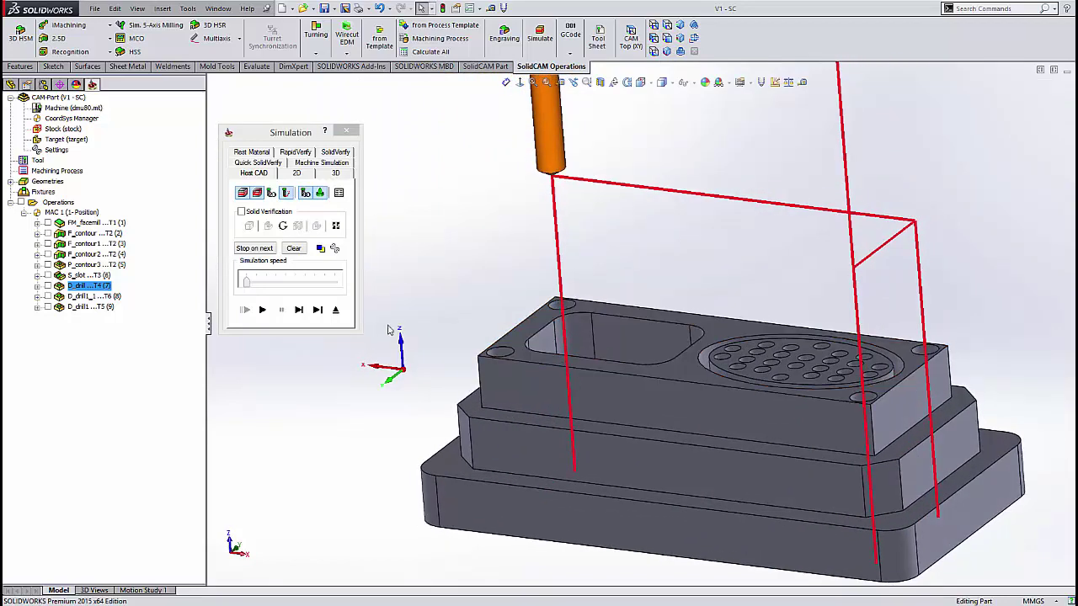
click(298, 311)
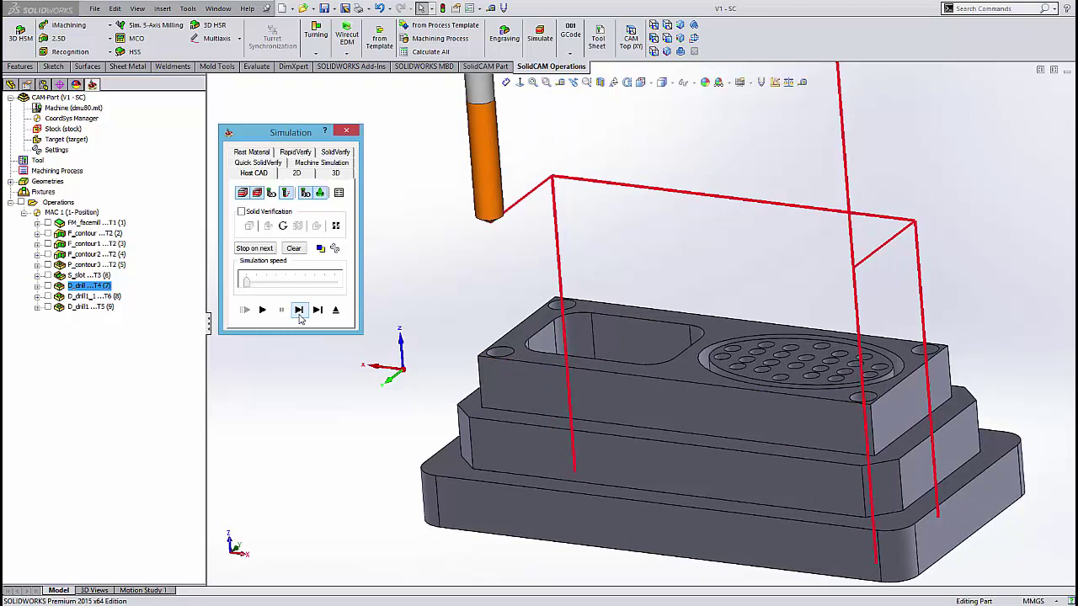
click(299, 310)
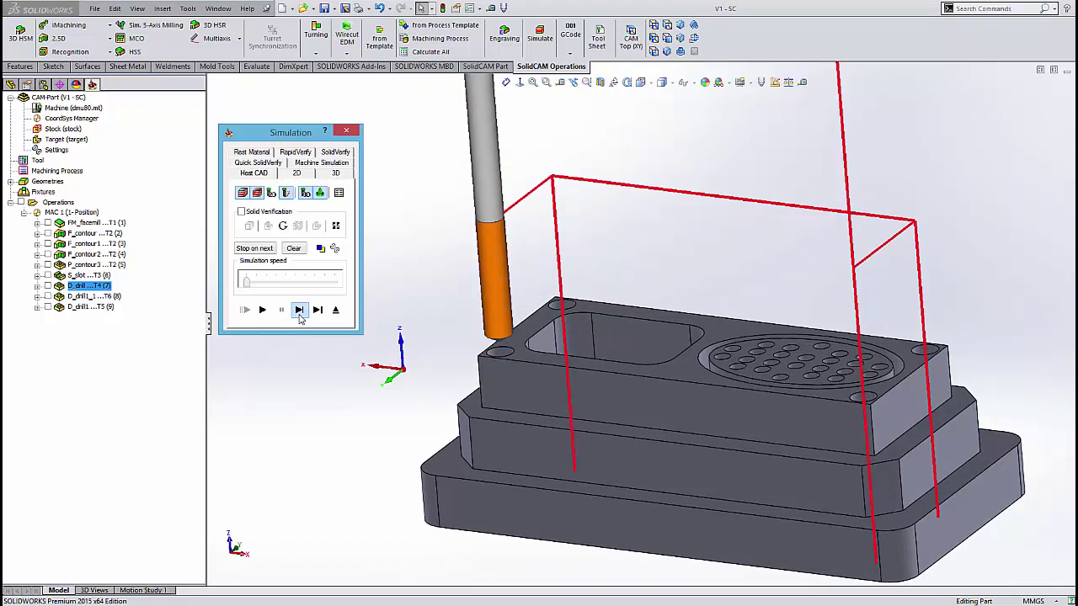
click(299, 310)
click(299, 310)
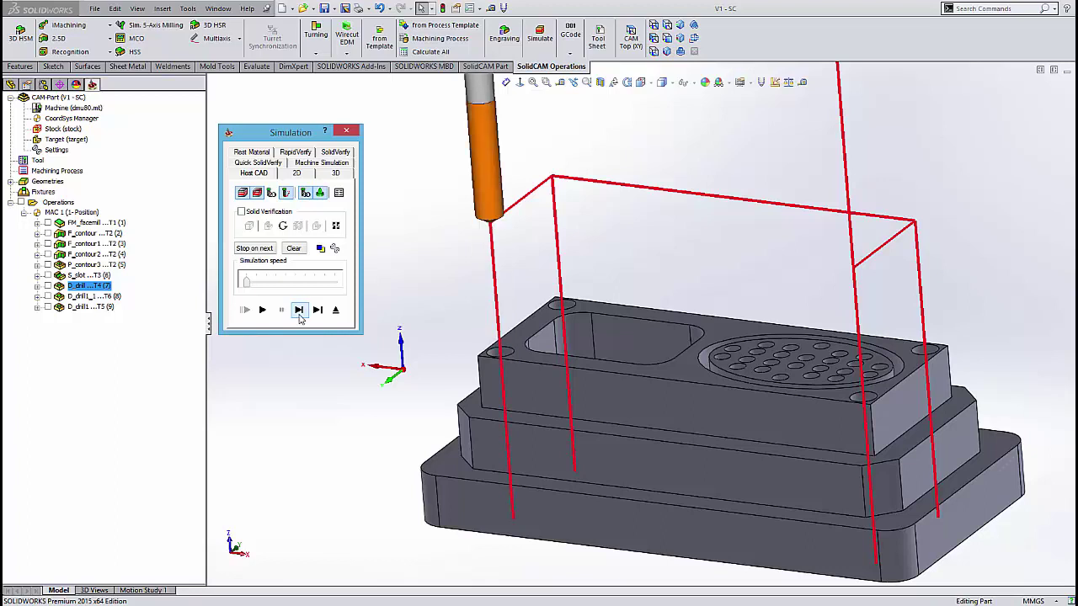
Step: Step the drill through the remaining corner holes, then exit to the Drilling Operation dialog
click(298, 310)
click(299, 310)
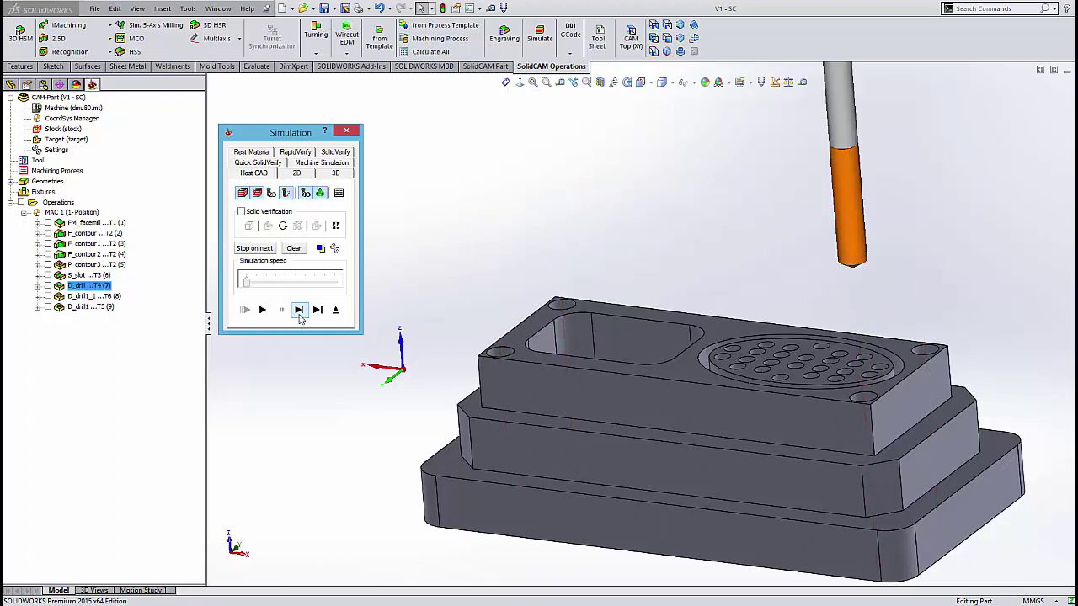
click(298, 313)
click(299, 311)
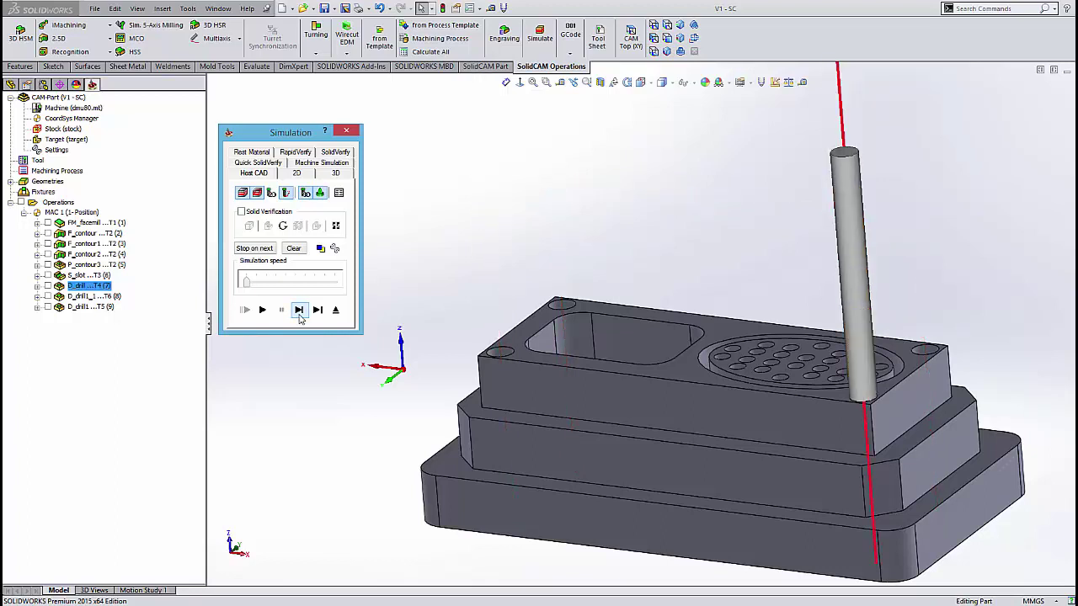
click(299, 311)
click(299, 310)
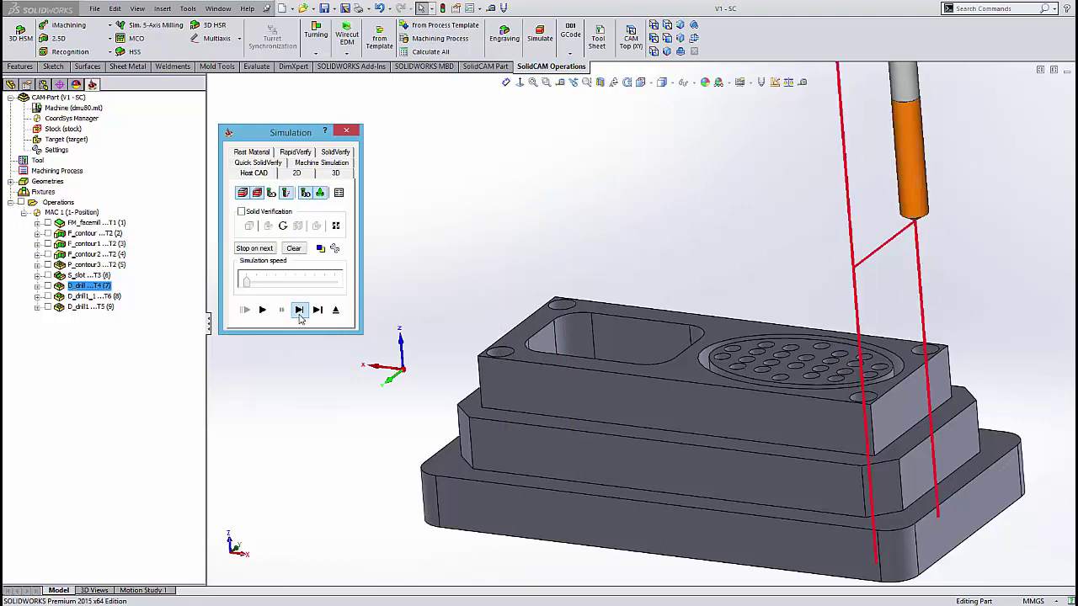
click(298, 311)
click(262, 309)
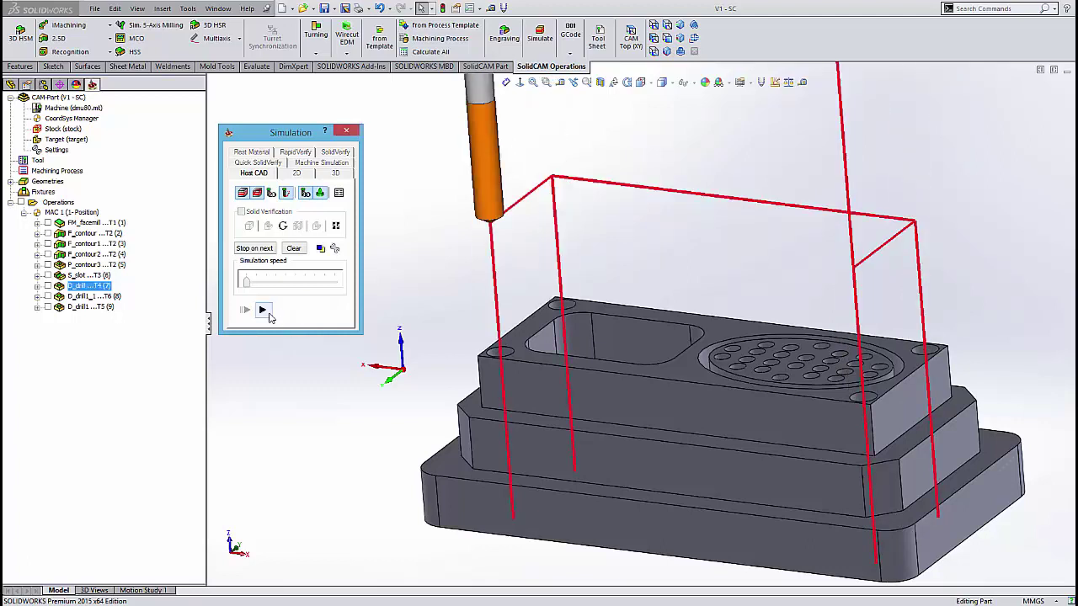
click(335, 310)
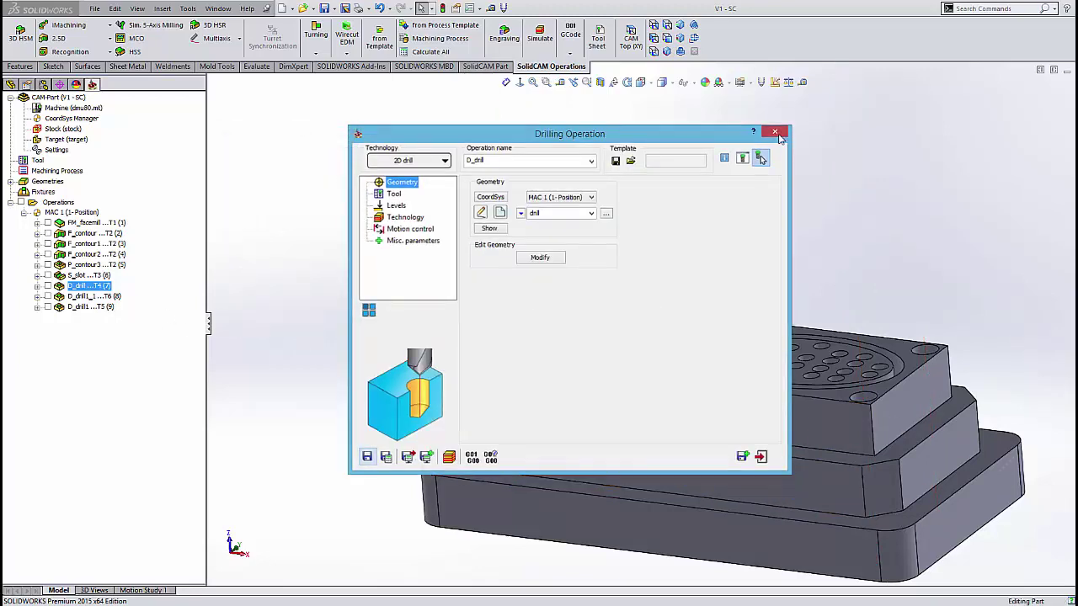
Step: Close D_drill and simulate D_drill1_1 in SolidVerify
click(774, 132)
double_click(118, 298)
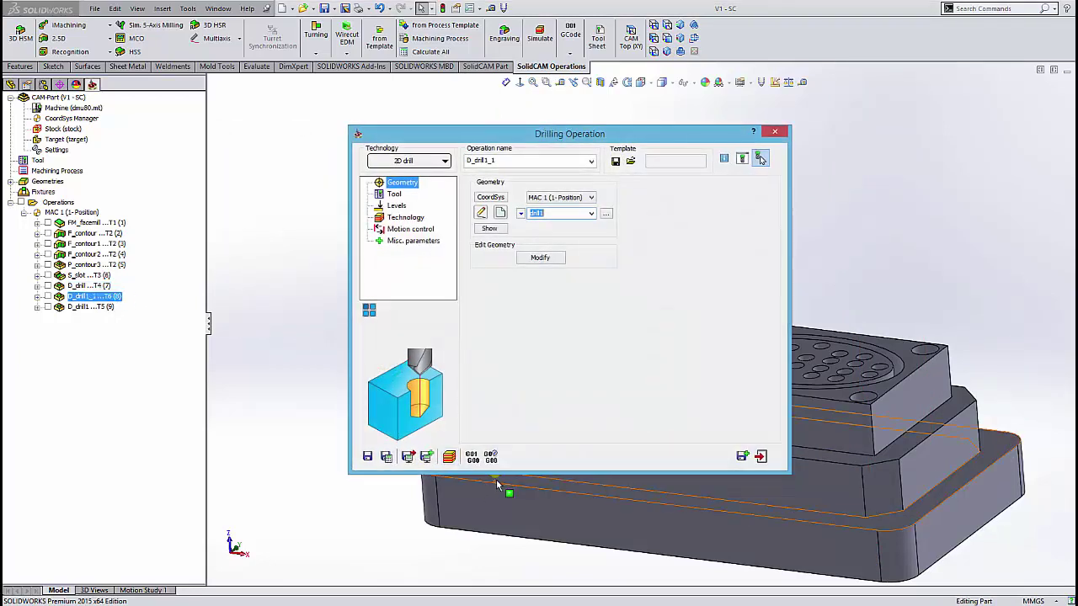
click(450, 457)
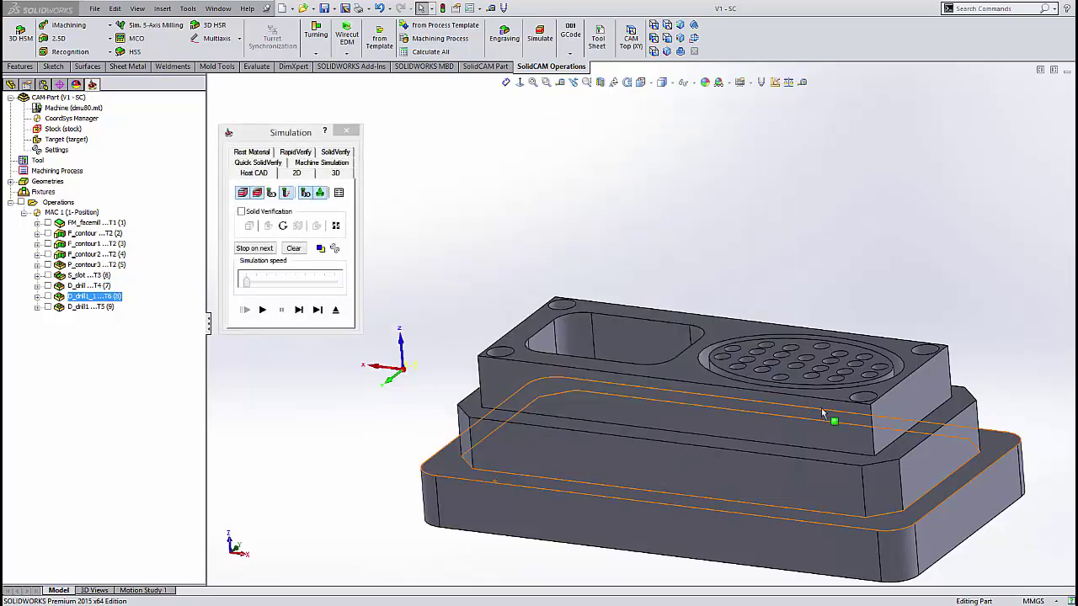
click(339, 154)
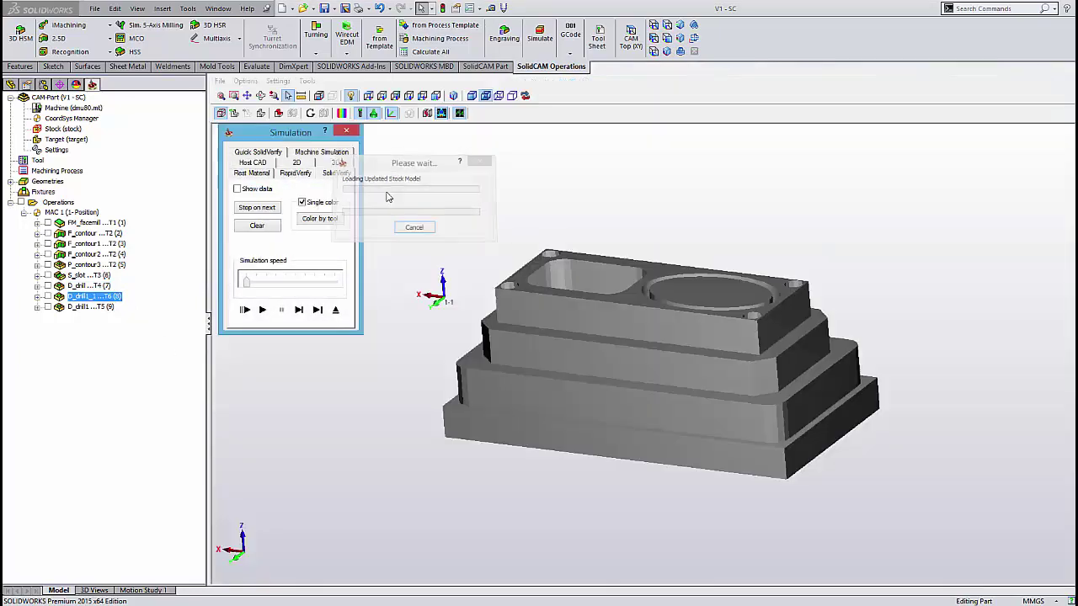
scroll(760, 253, up, 5)
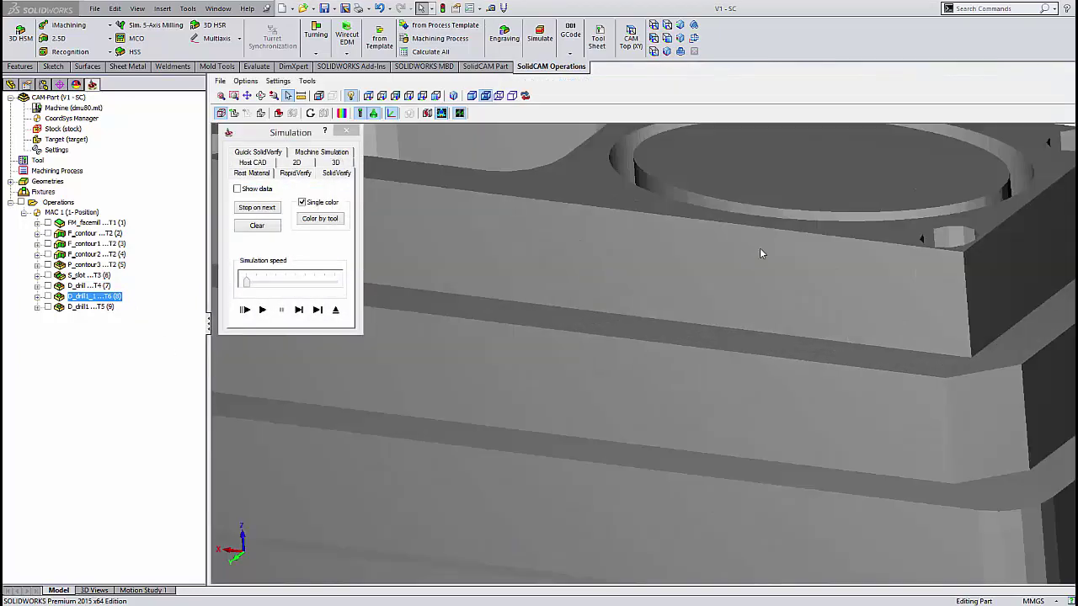
scroll(718, 416, down, 3)
scroll(685, 445, down, 2)
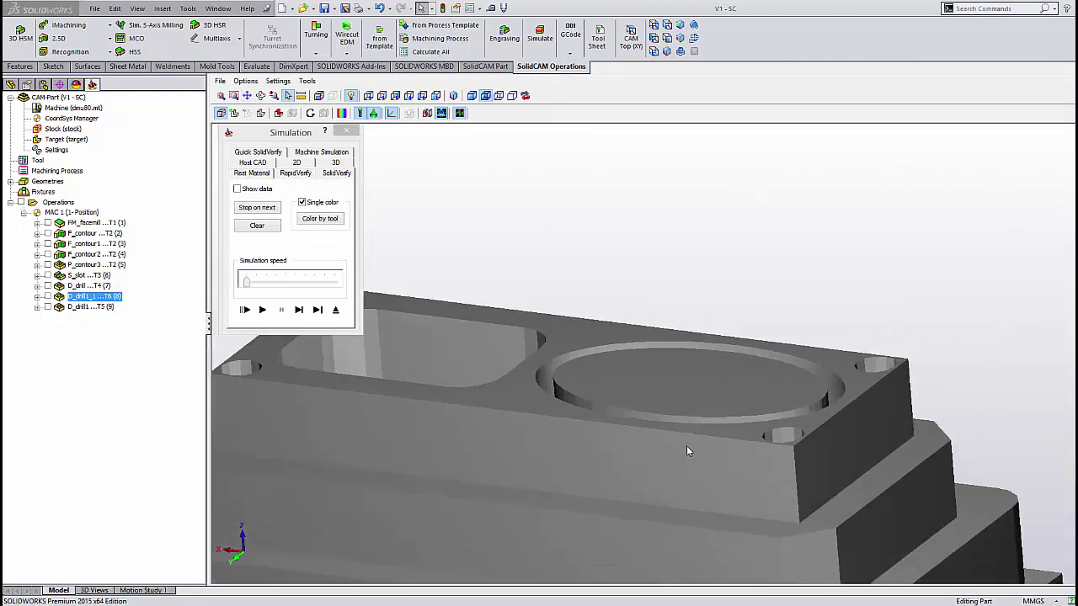
Step: Drill two holes, single-step the third into the circular pocket, finish the rest, and exit
click(267, 311)
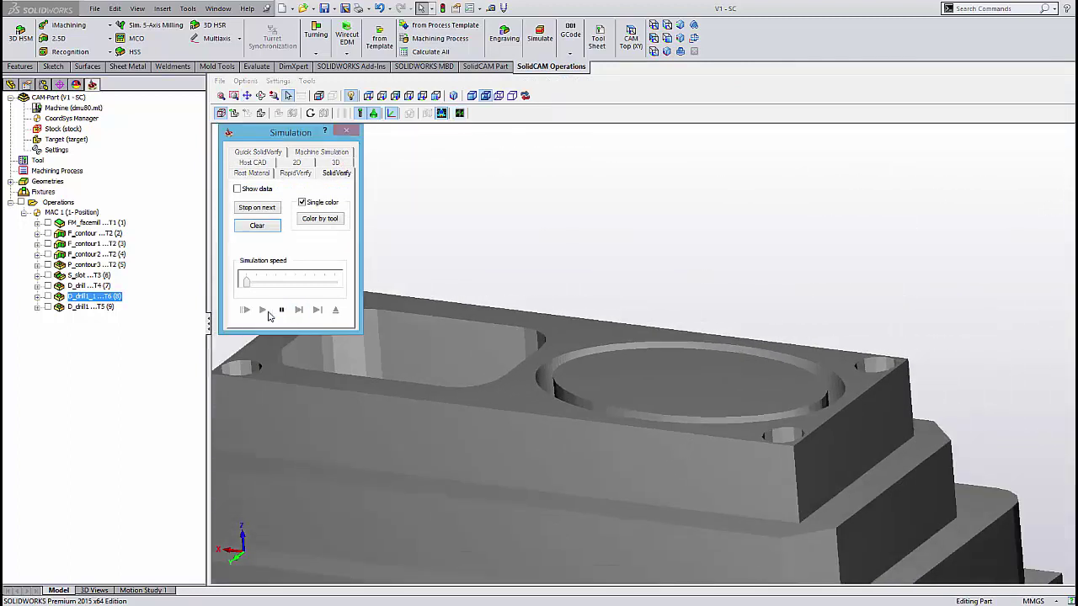
click(282, 311)
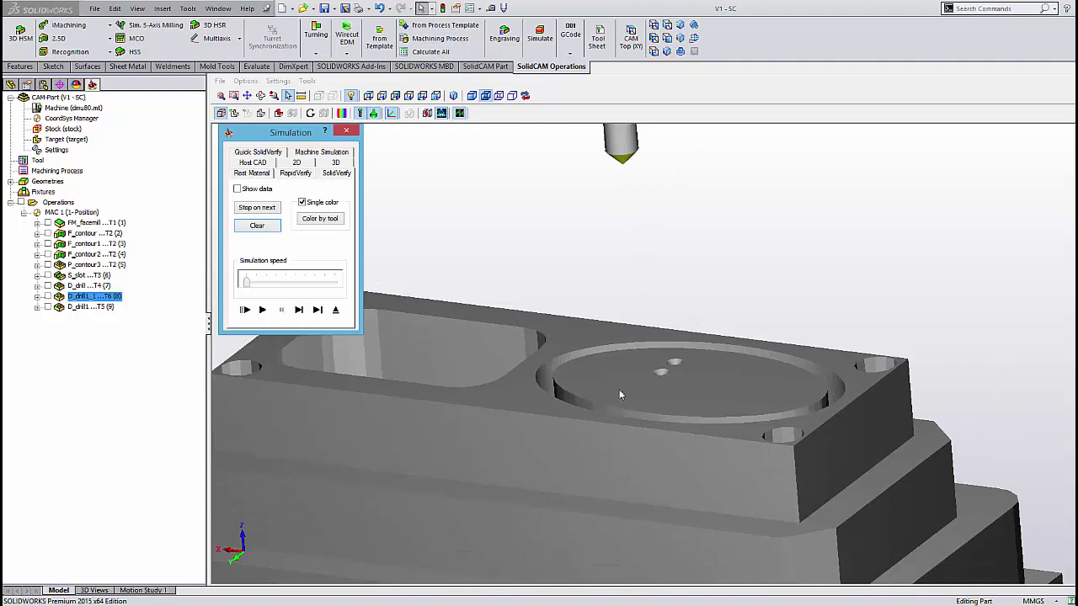
scroll(623, 383, up, 2)
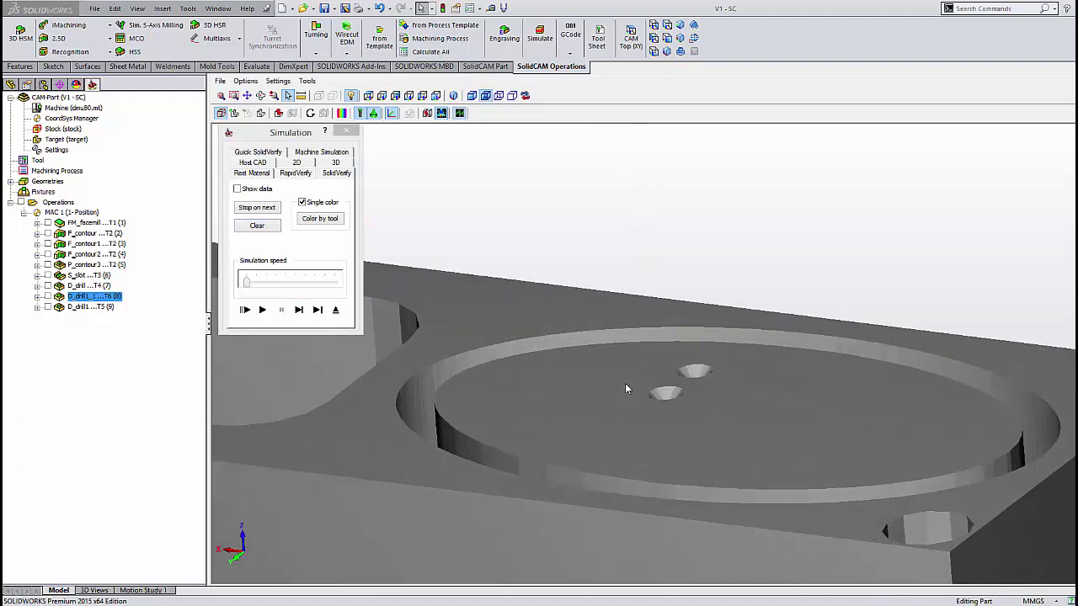
scroll(621, 392, up, 2)
click(298, 310)
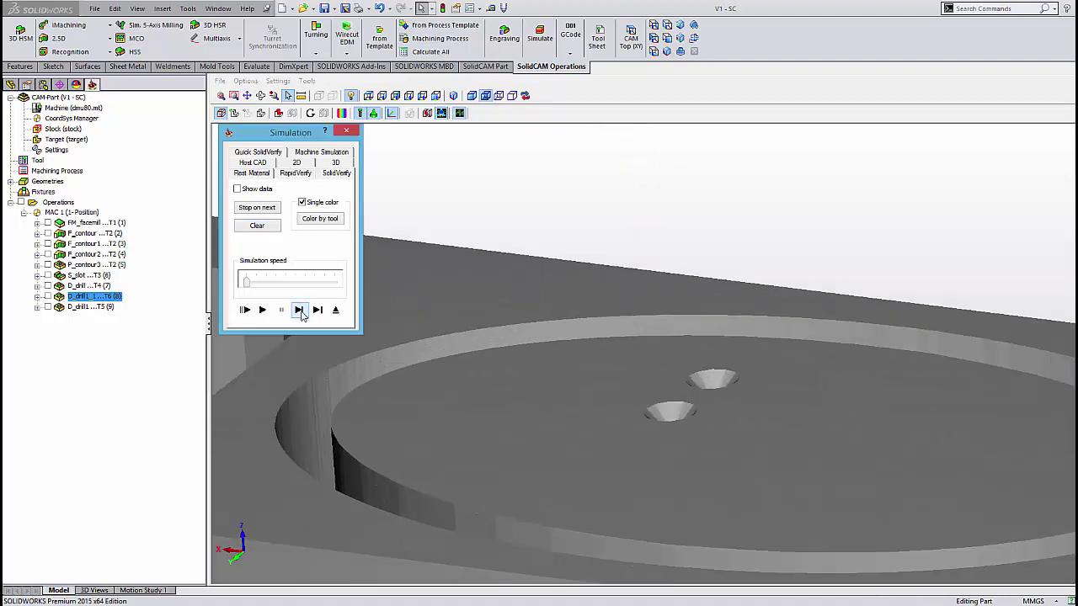
click(298, 310)
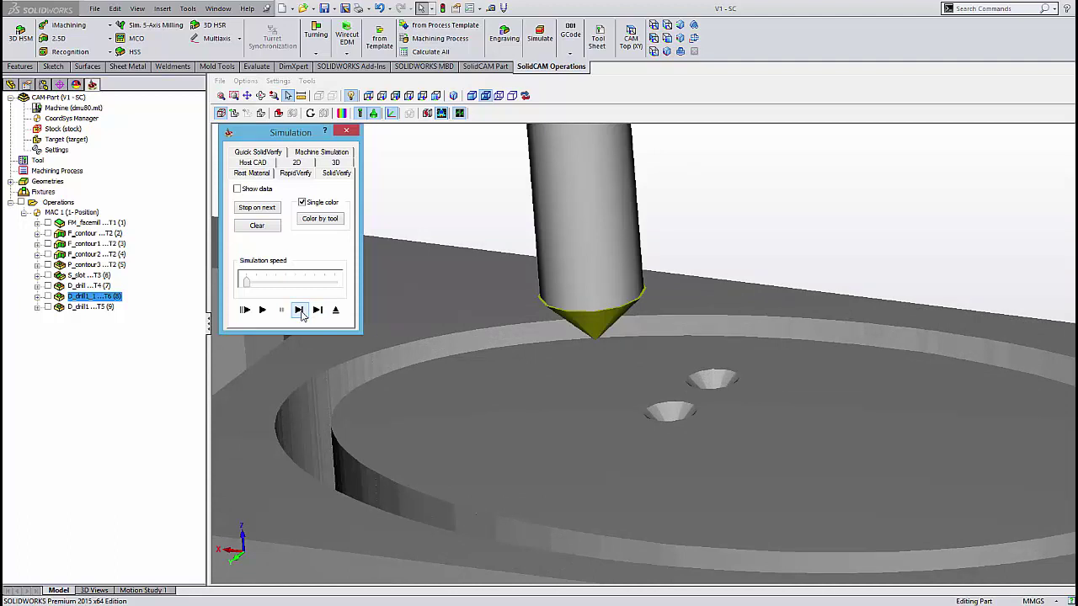
click(299, 310)
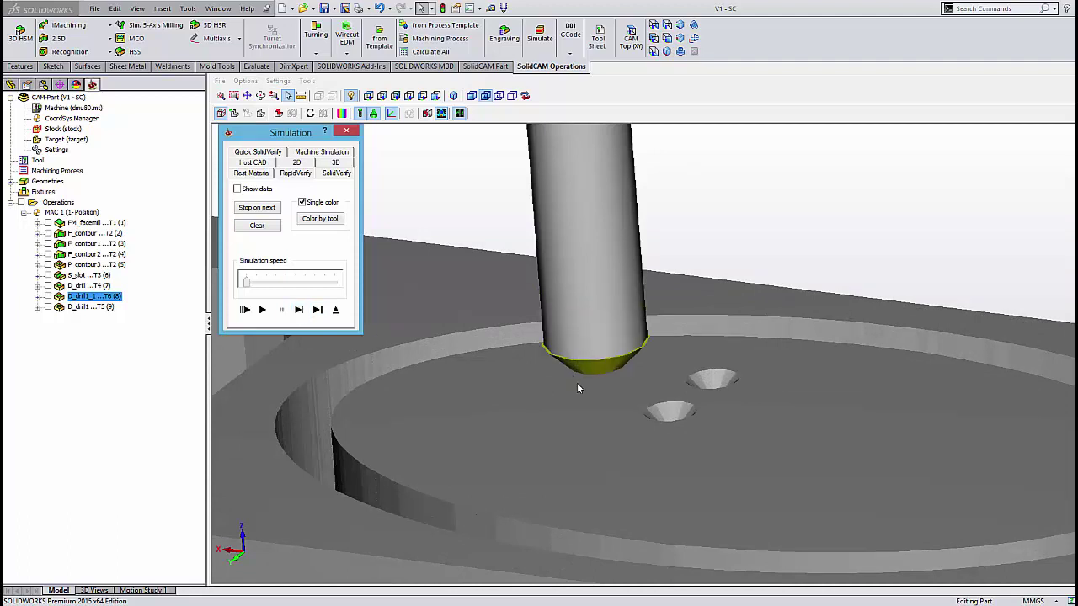
click(299, 311)
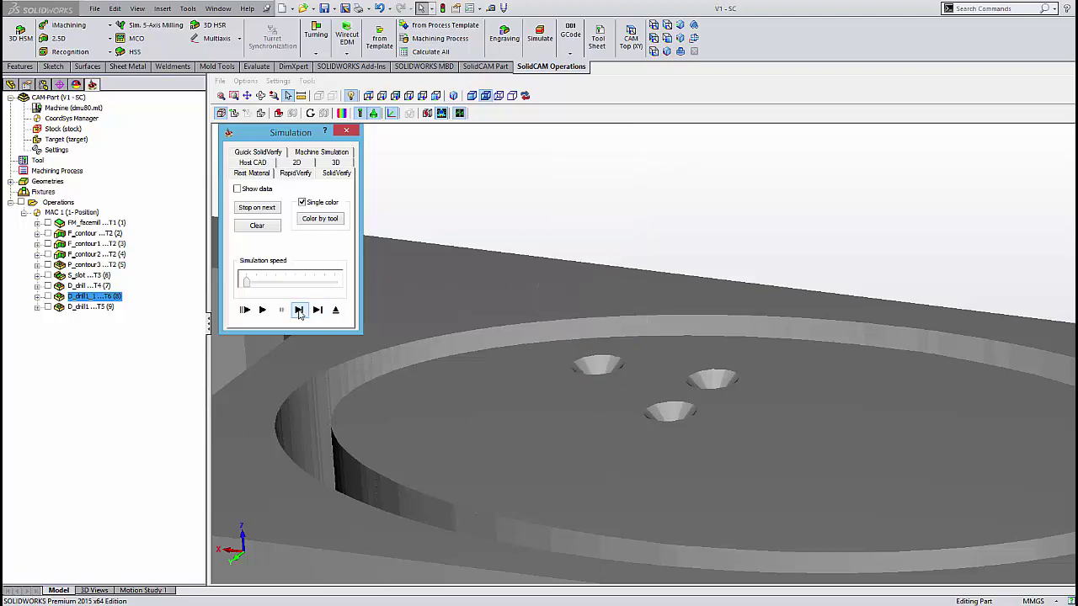
click(261, 309)
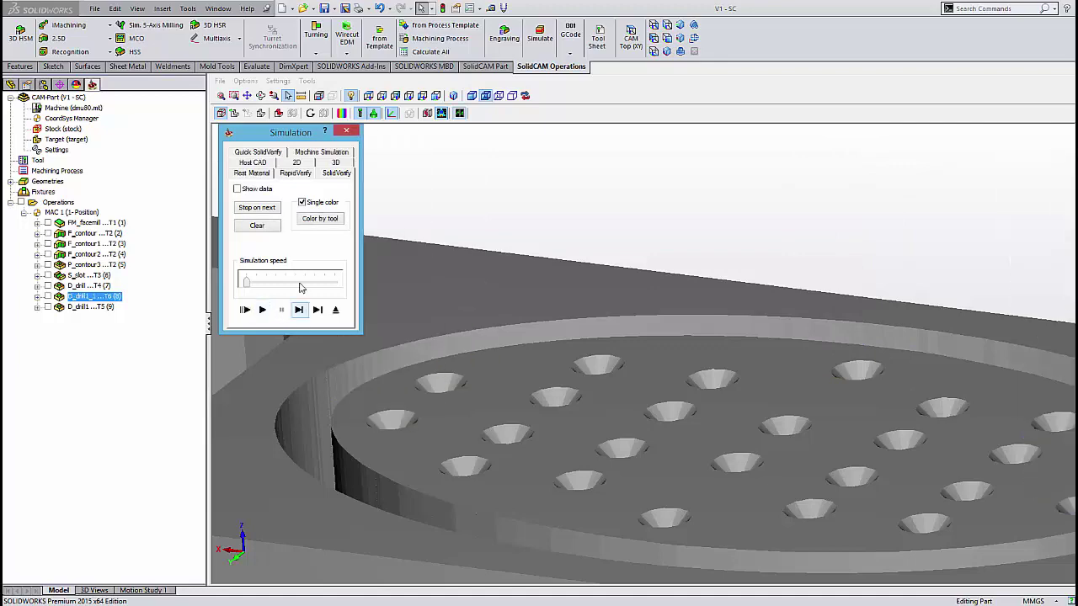
click(336, 311)
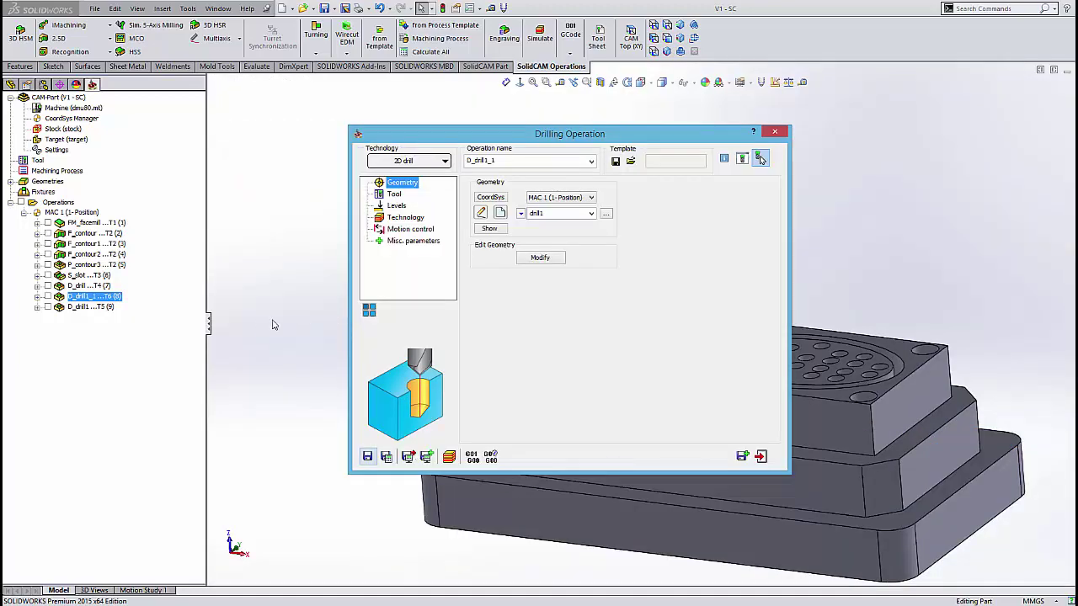
Step: Close and reopen D_drill1_1, then launch its simulation again
click(776, 131)
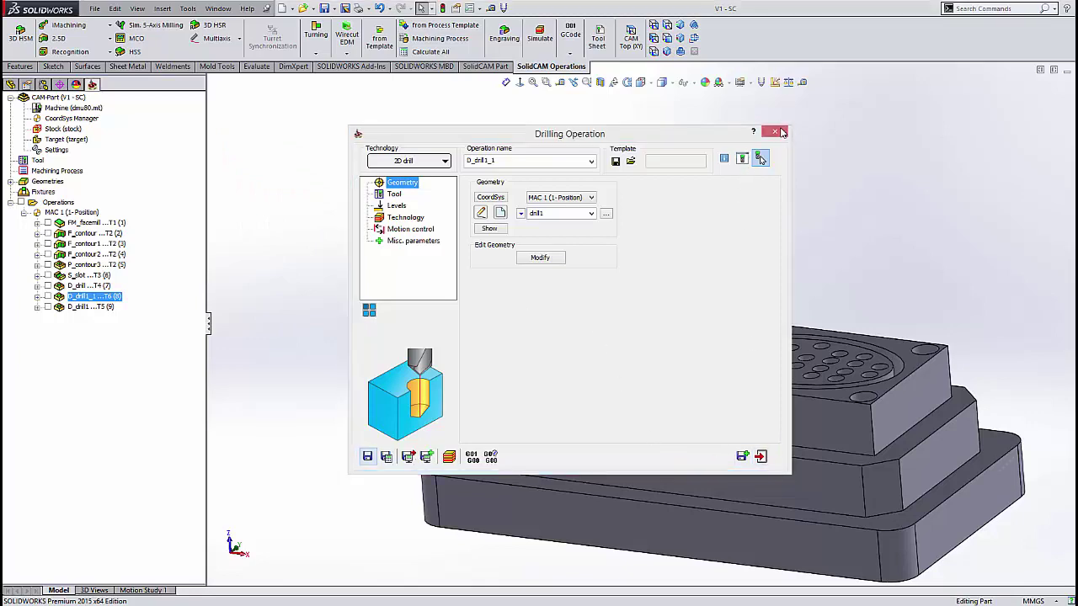
double_click(110, 301)
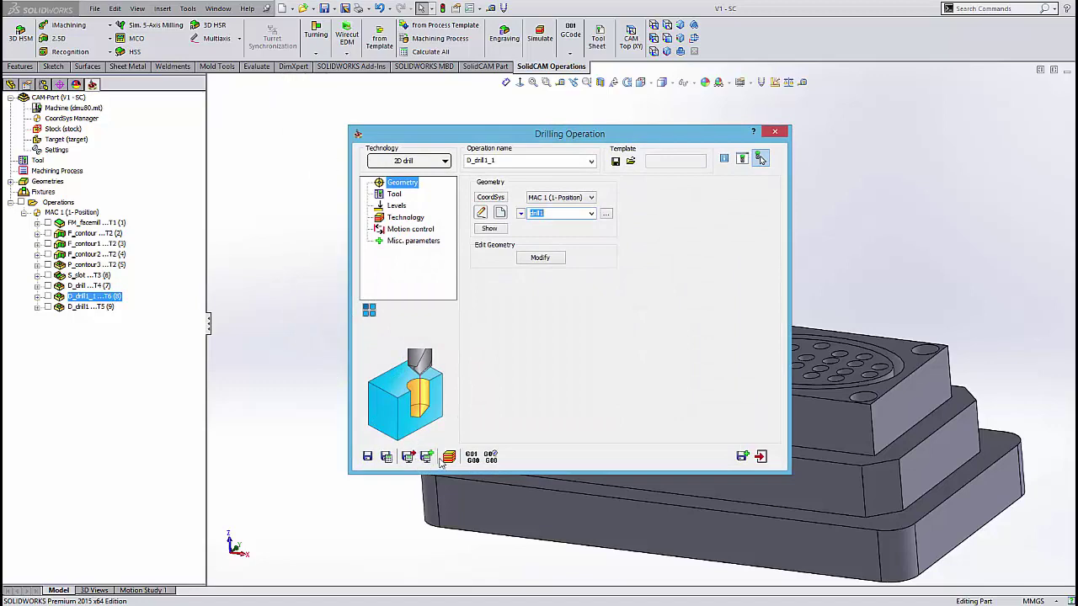
click(449, 457)
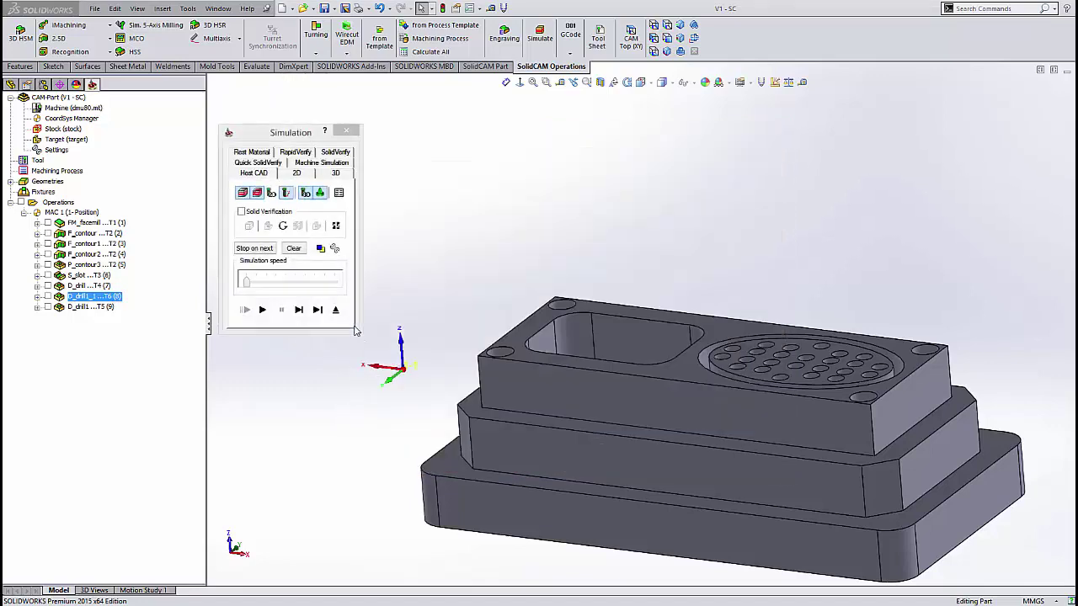
Step: Show D_drill1_1's remaining material highlighted in red
click(258, 163)
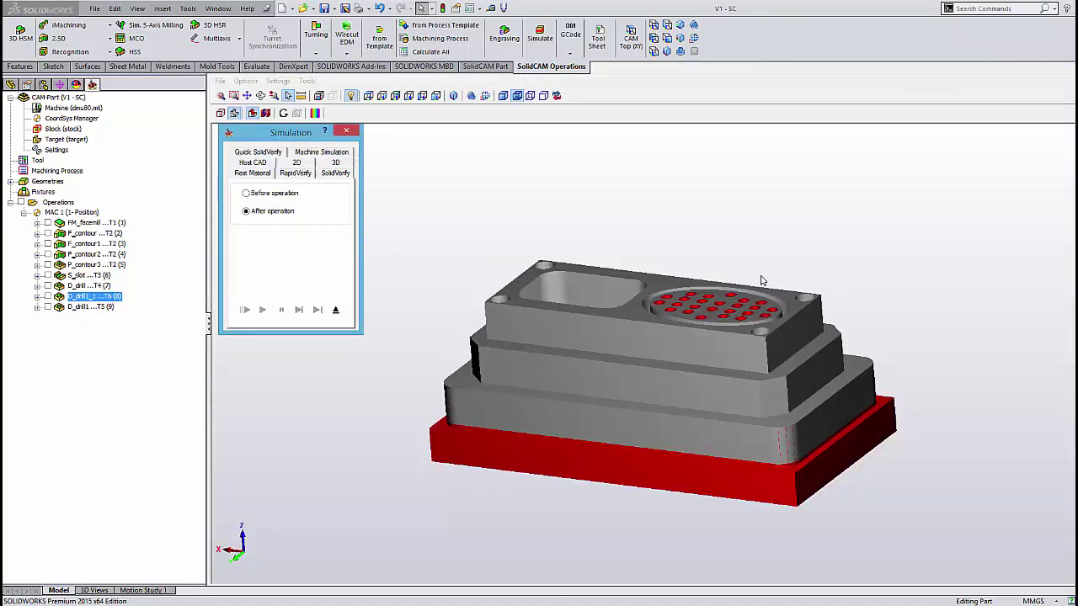
scroll(792, 275, up, 3)
scroll(790, 275, up, 3)
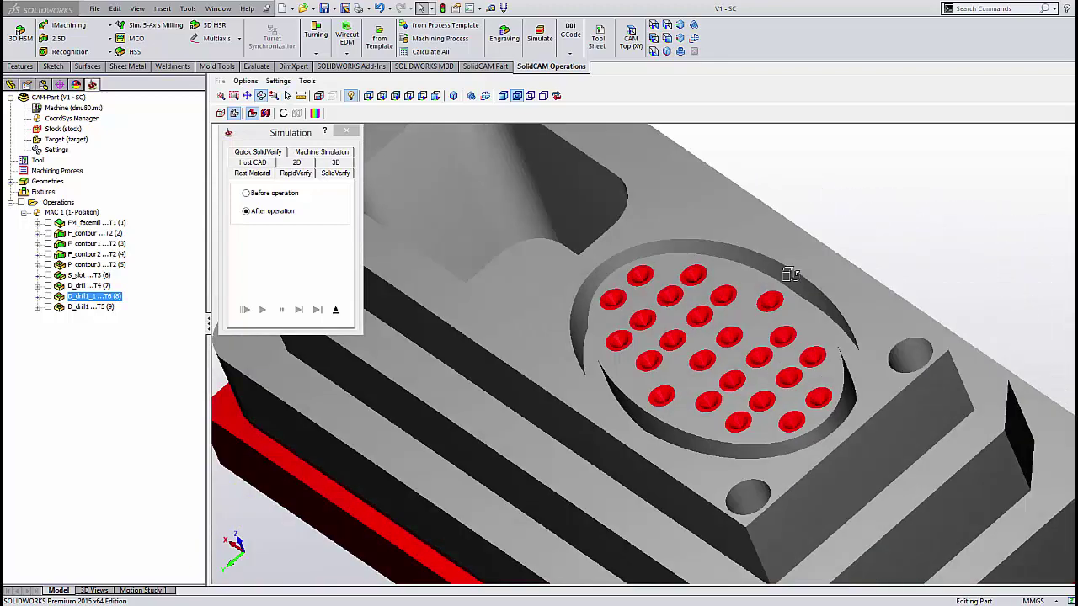
scroll(787, 311, down, 3)
scroll(791, 308, up, 5)
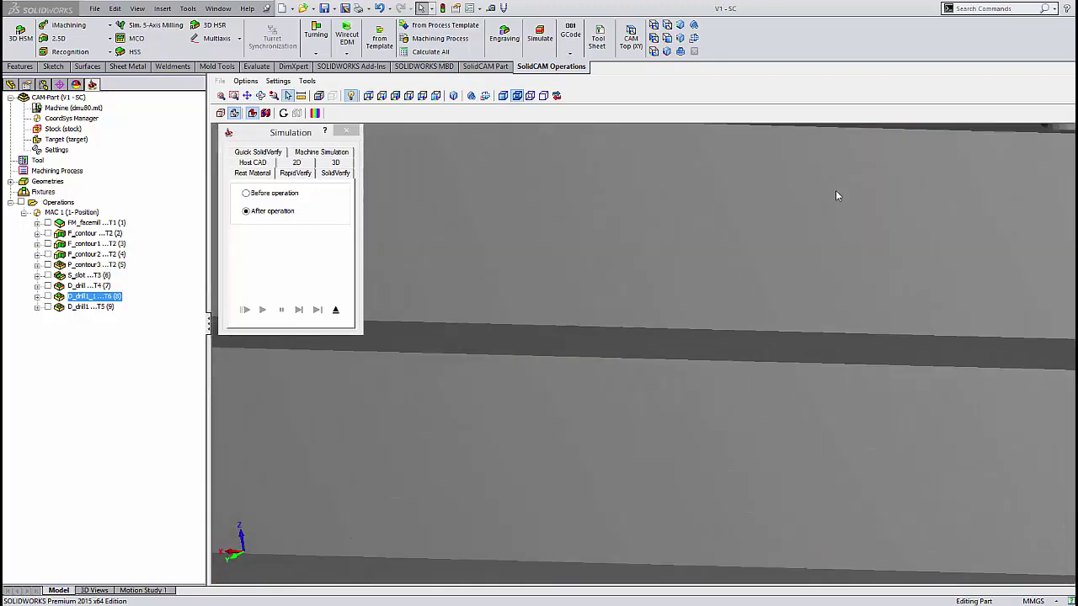
scroll(830, 222, down, 5)
Step: Orbit down onto the pocket and compare the stock before and after the operation
middle_drag(654, 449, 553, 534)
scroll(673, 413, up, 2)
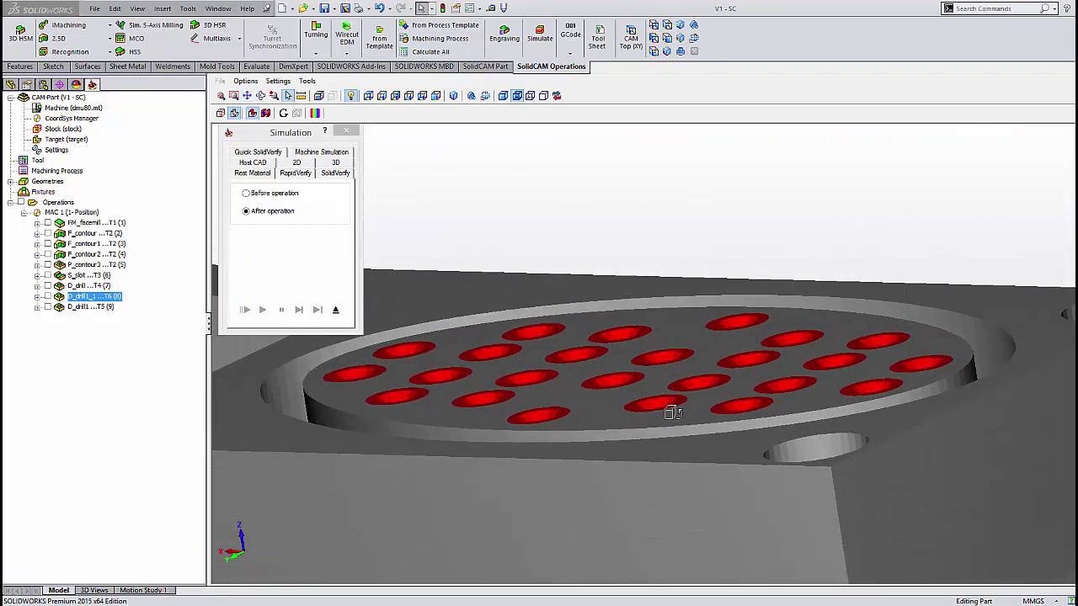
middle_drag(672, 413, 682, 429)
scroll(682, 431, down, 2)
scroll(681, 429, down, 2)
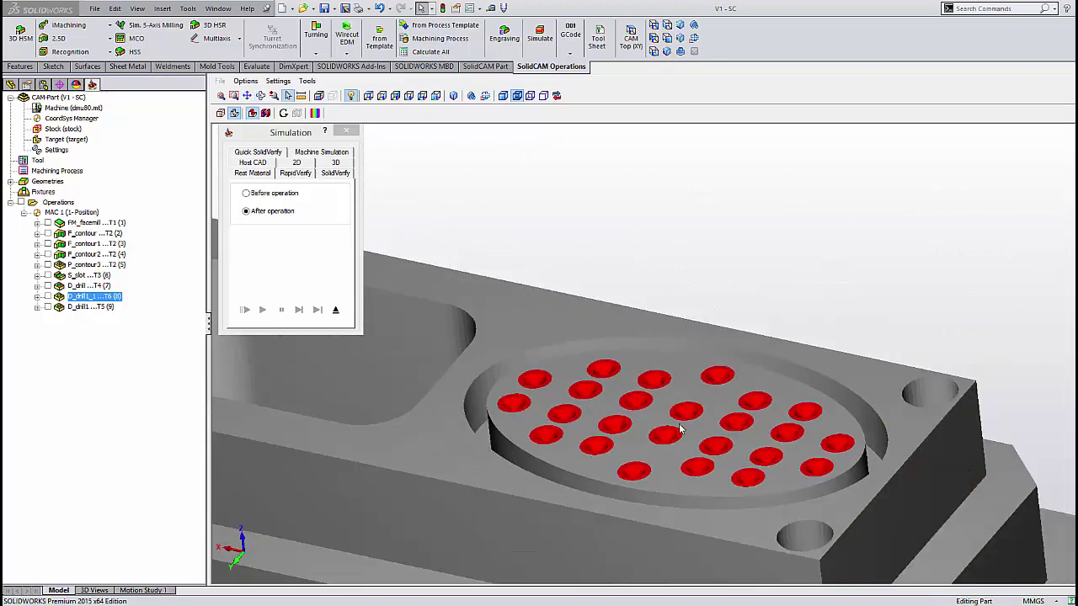
click(245, 194)
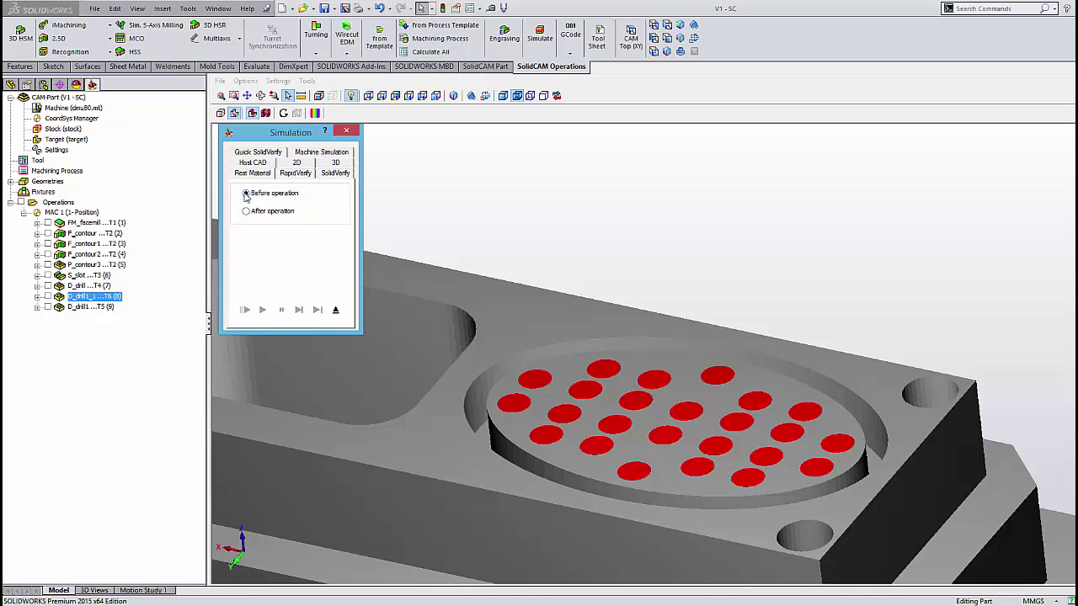
click(246, 212)
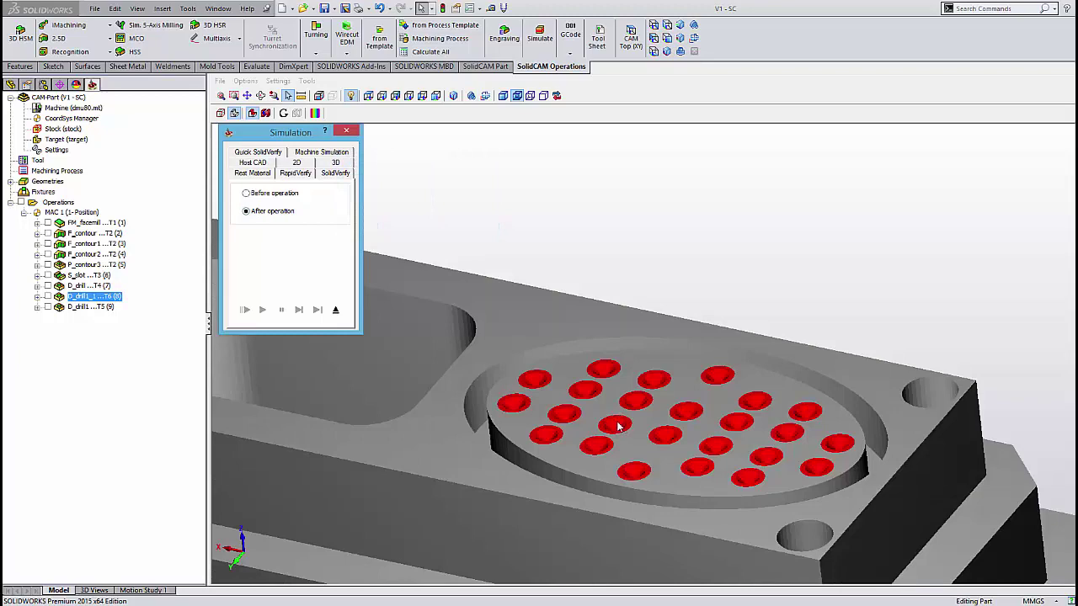
Step: Close D_drill1_1 and simulate the last drilling operation, D_drill1, in SolidVerify
click(335, 309)
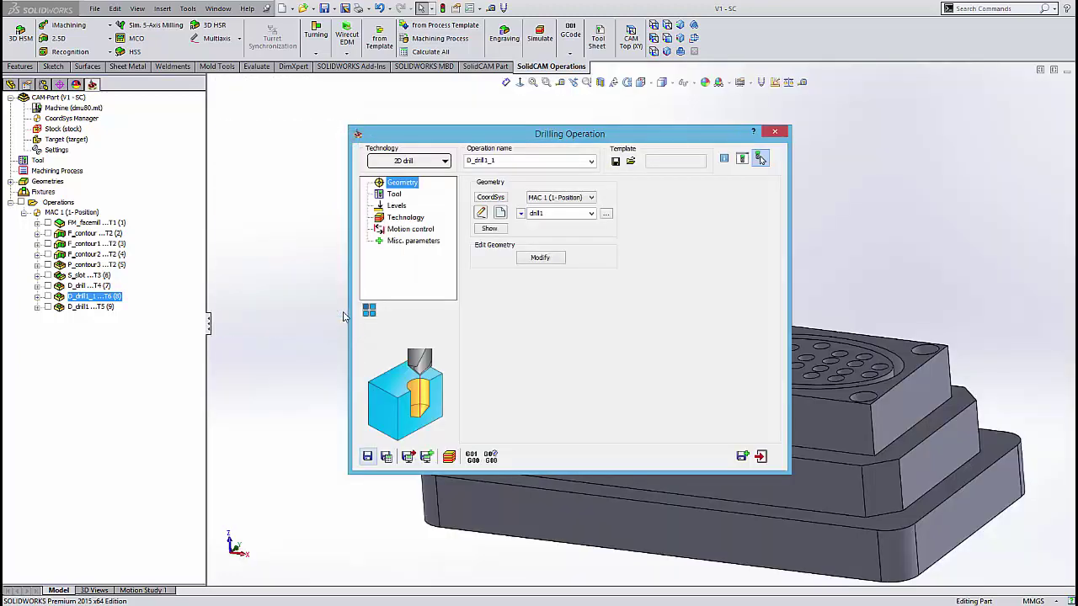
click(760, 457)
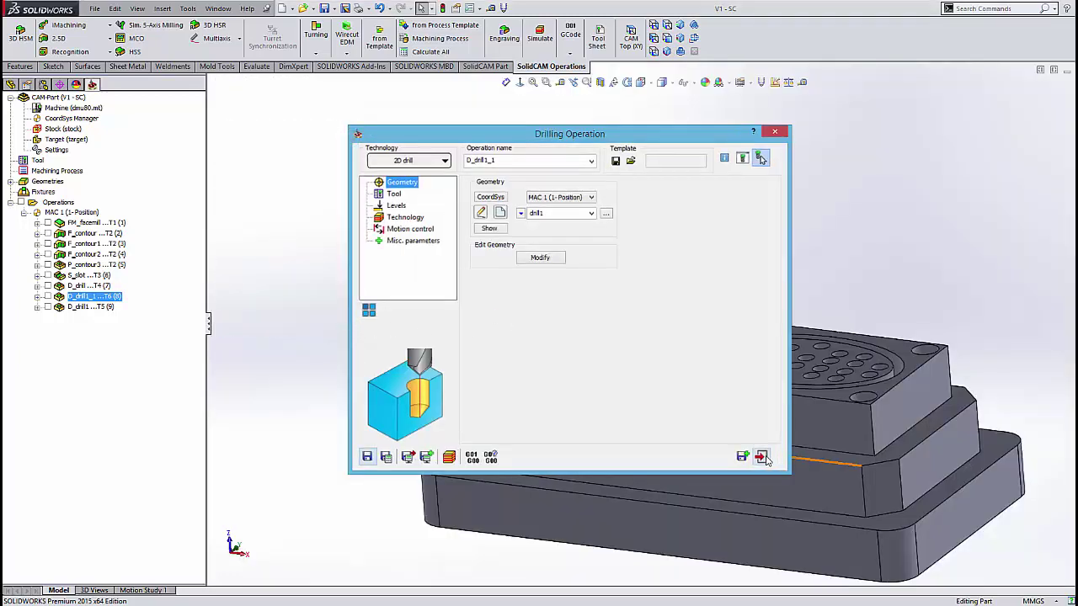
double_click(91, 307)
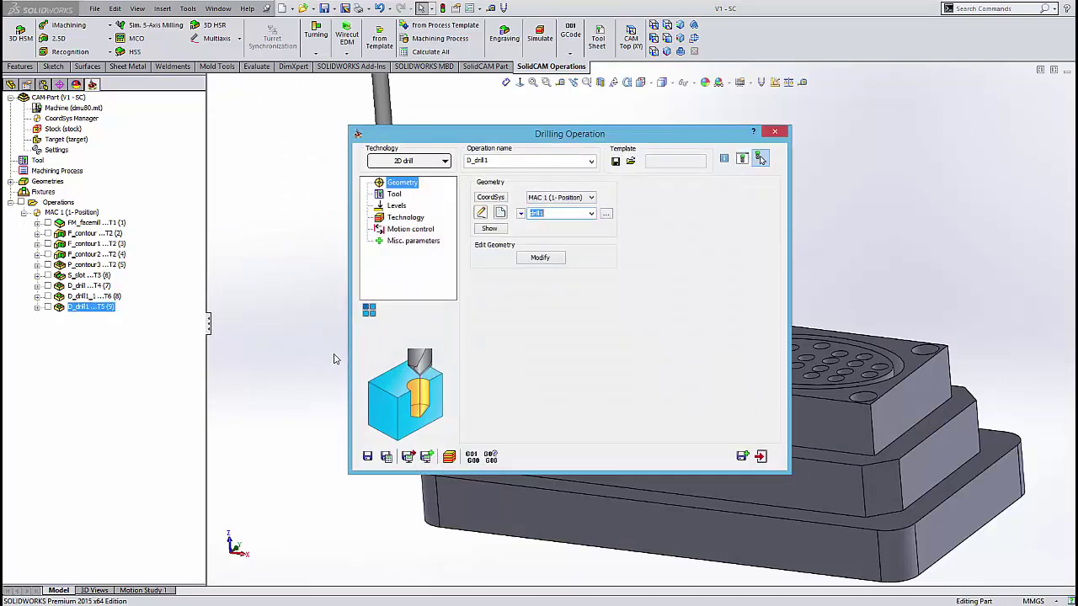
click(451, 456)
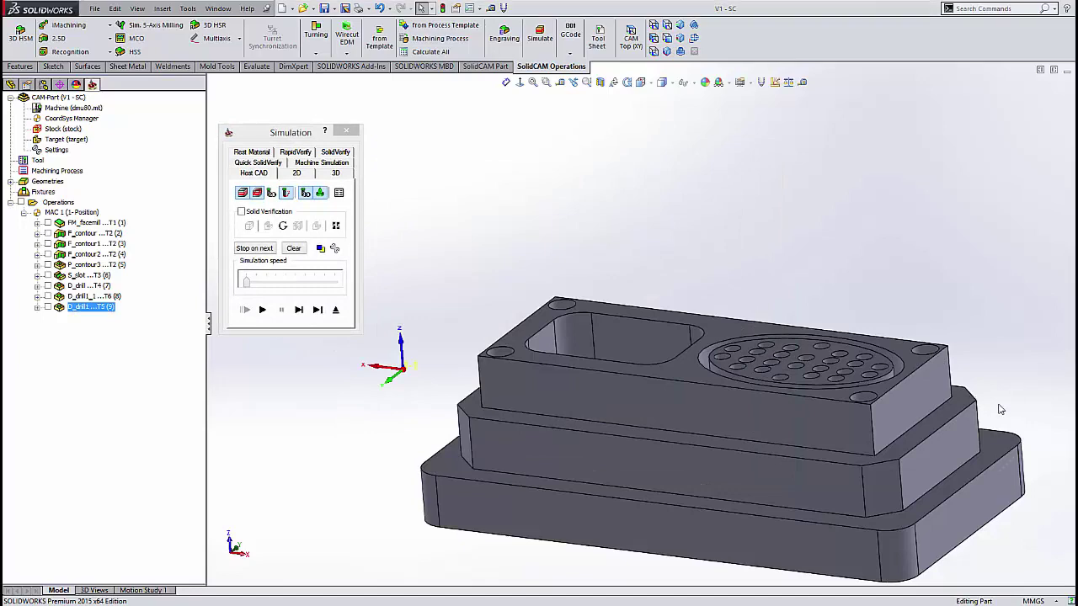
scroll(977, 404, down, 2)
click(334, 153)
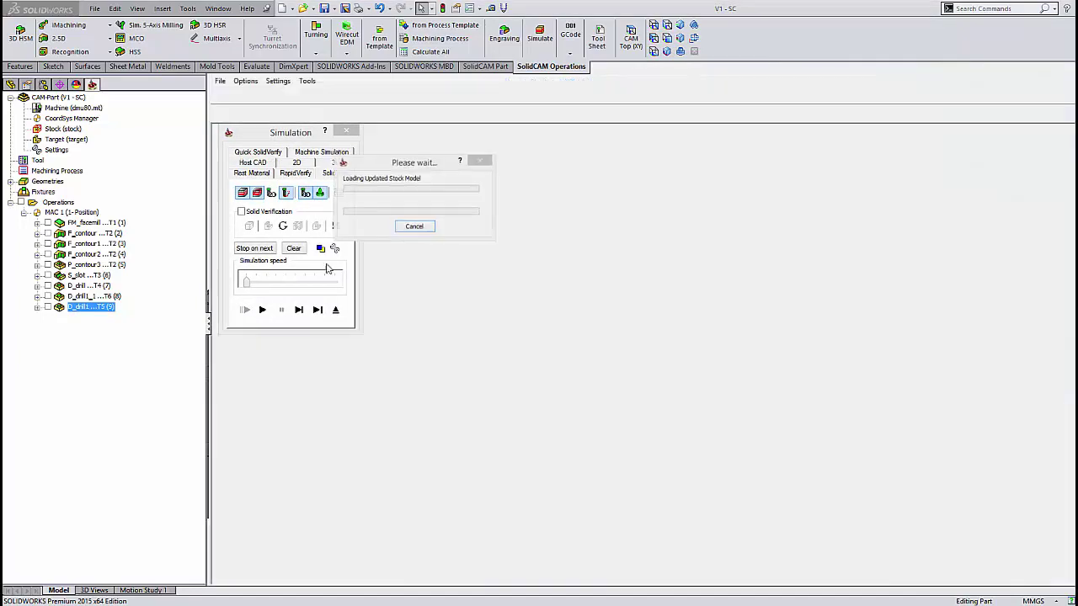
Step: Play the D_drill1 drilling, stop, single-step one hole in and out, then resume playback
scroll(740, 278, down, 2)
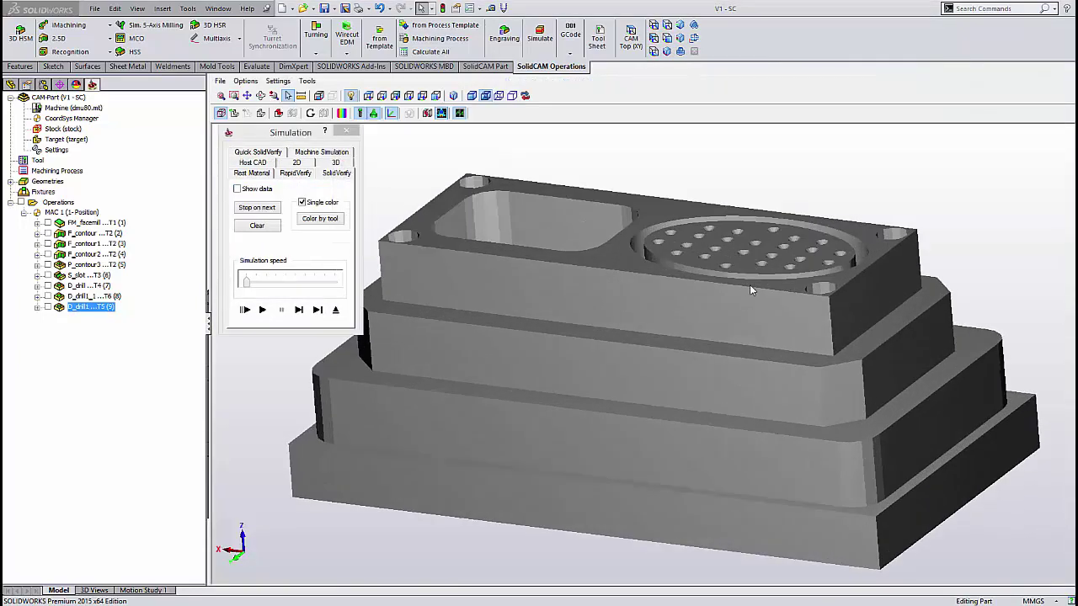
scroll(753, 252, down, 2)
scroll(756, 244, down, 2)
scroll(596, 344, down, 2)
scroll(606, 341, down, 1)
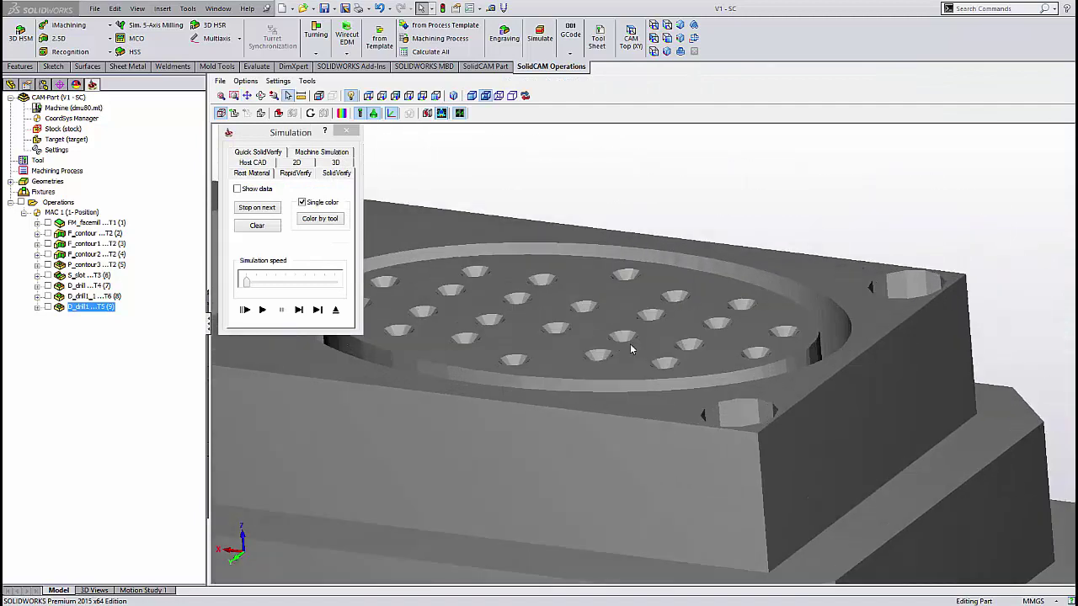
scroll(625, 345, down, 1)
scroll(623, 357, down, 1)
scroll(624, 357, up, 1)
scroll(662, 342, up, 1)
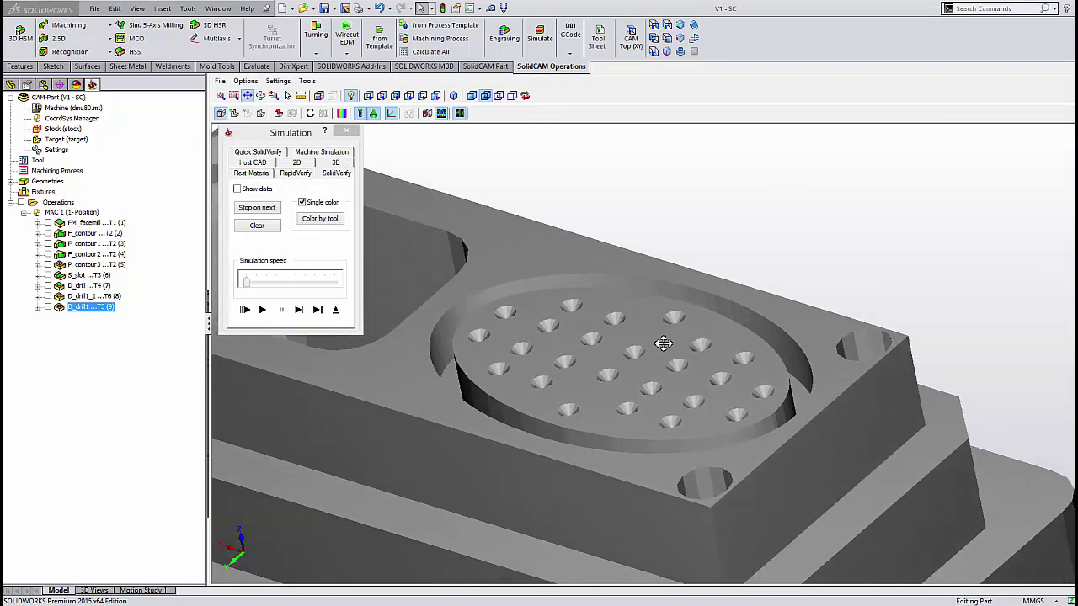
scroll(662, 341, up, 1)
click(262, 310)
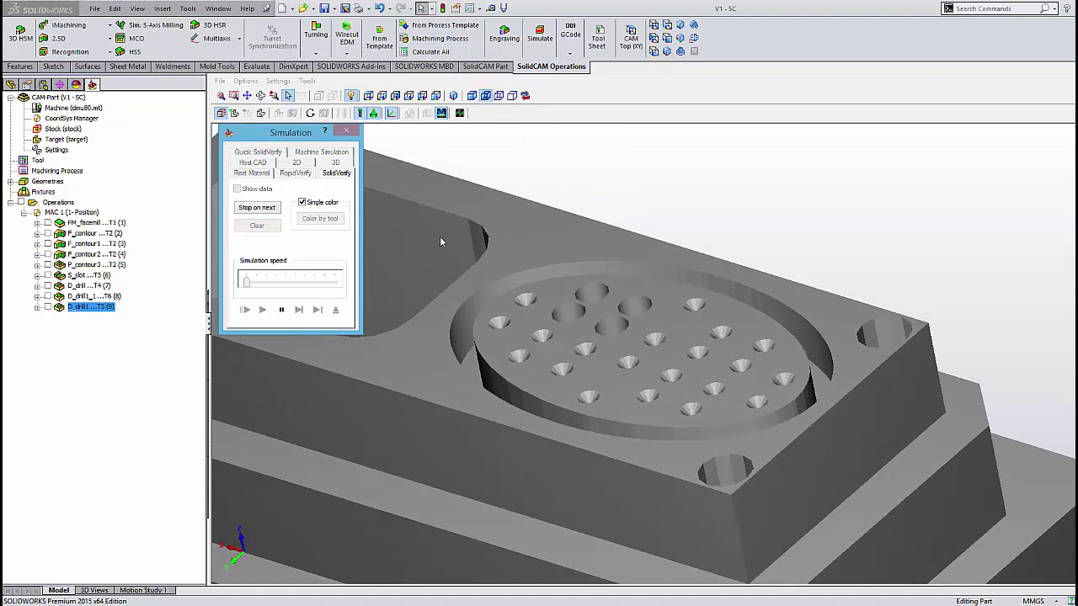
click(284, 309)
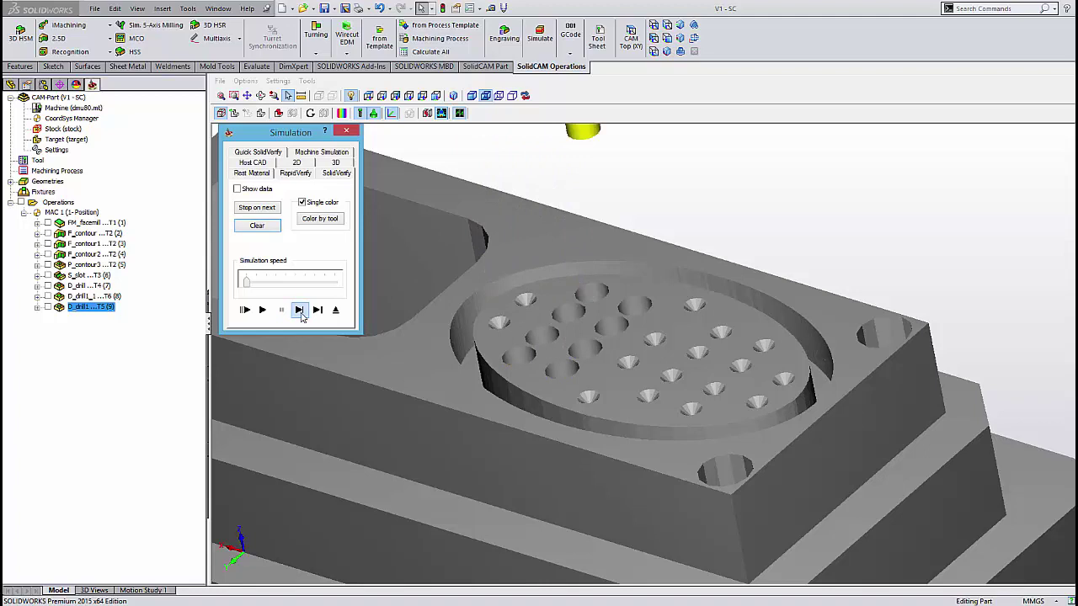
click(299, 310)
click(299, 309)
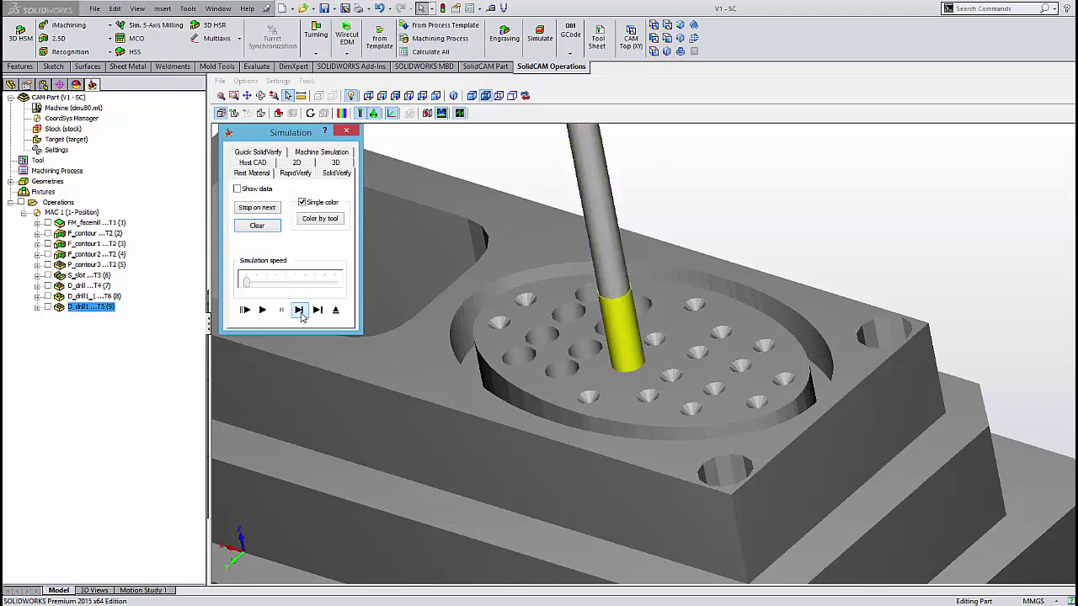
click(299, 310)
click(299, 310)
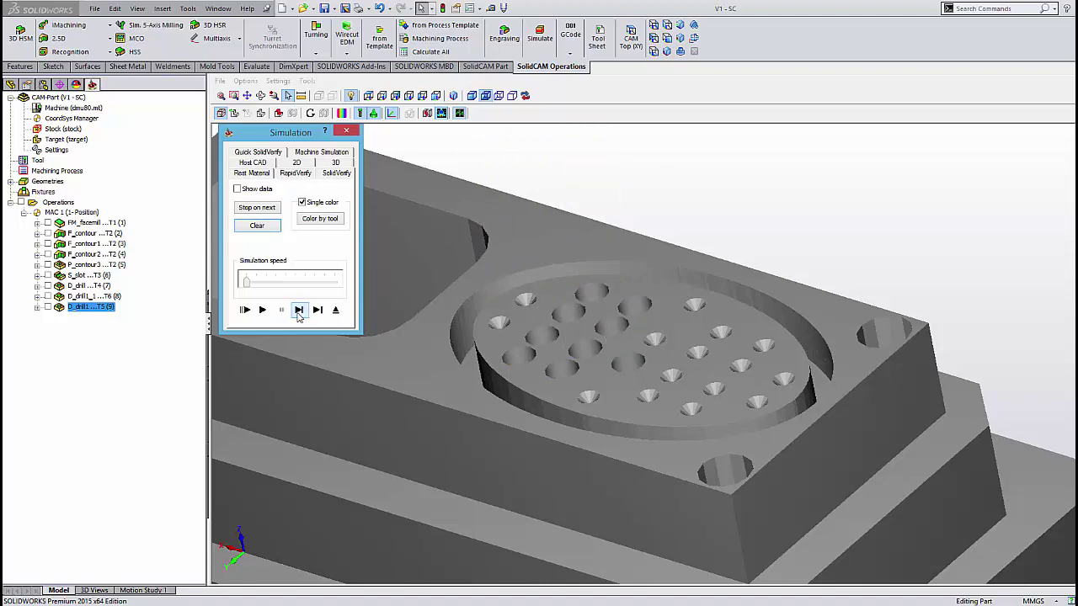
click(262, 310)
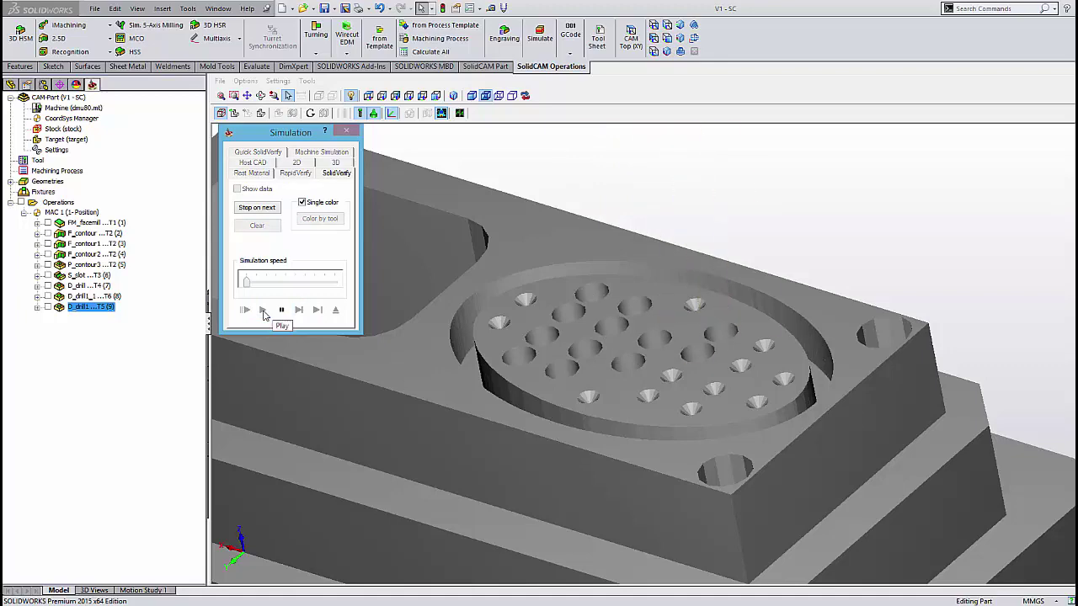
Step: Tilt the view down onto the pocket and switch to the Rest Material view
middle_drag(628, 386, 642, 378)
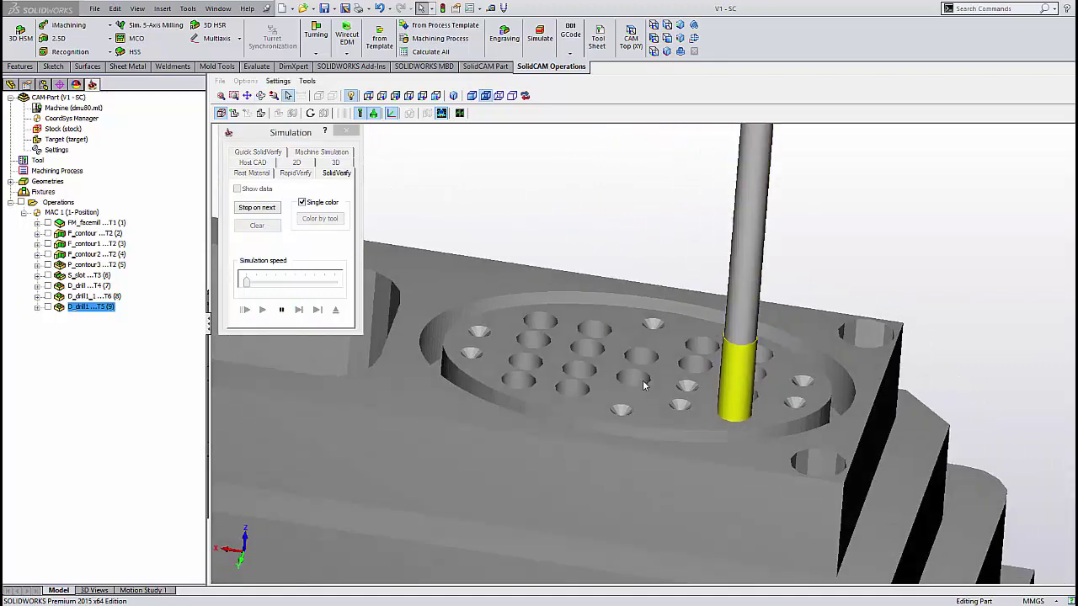
middle_drag(642, 416, 650, 437)
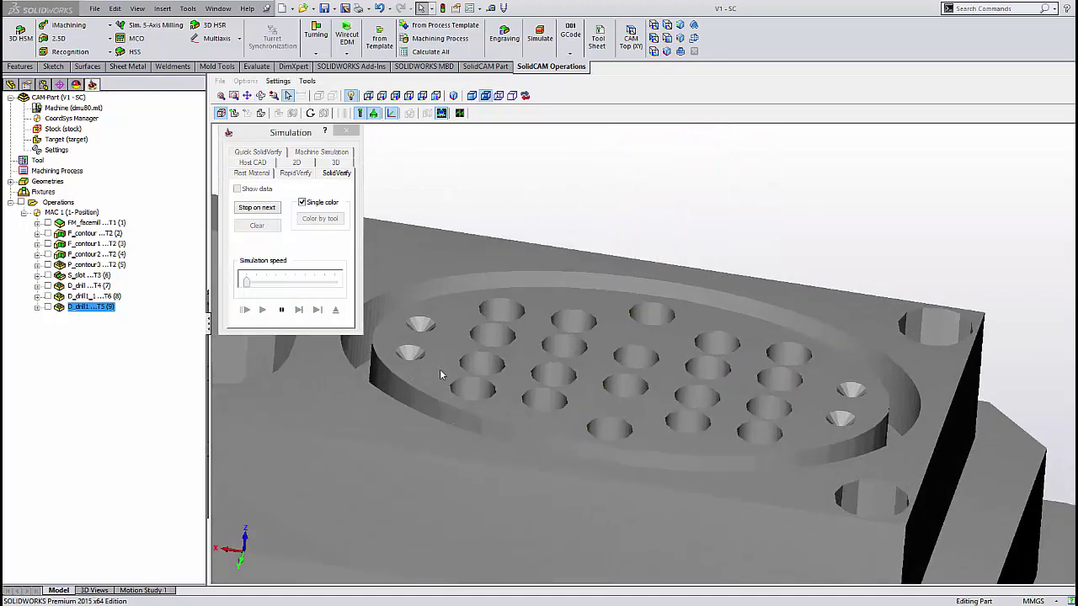
scroll(440, 367, up, 2)
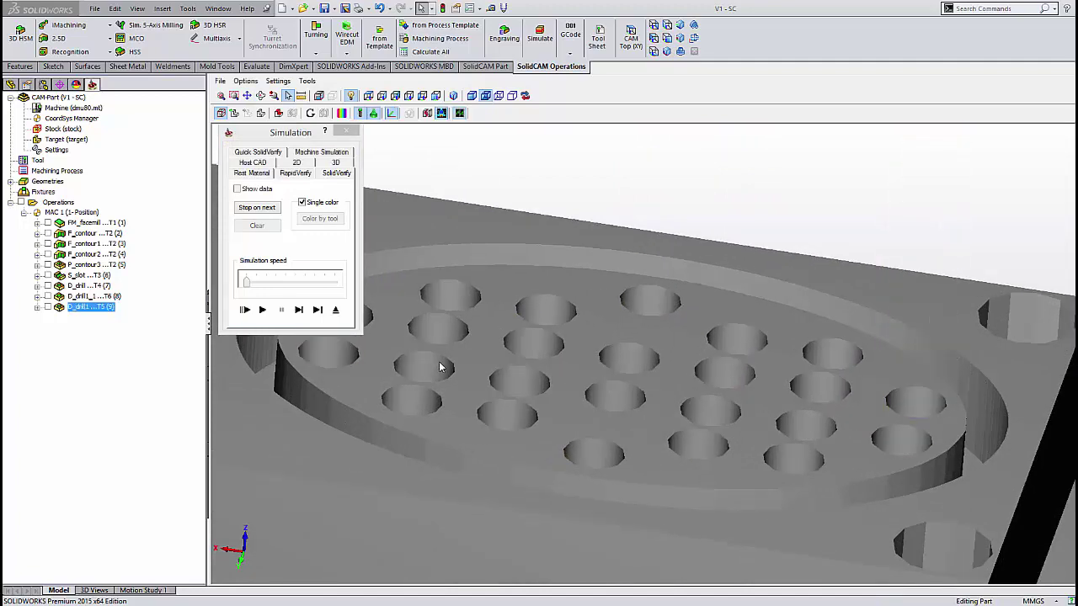
click(255, 172)
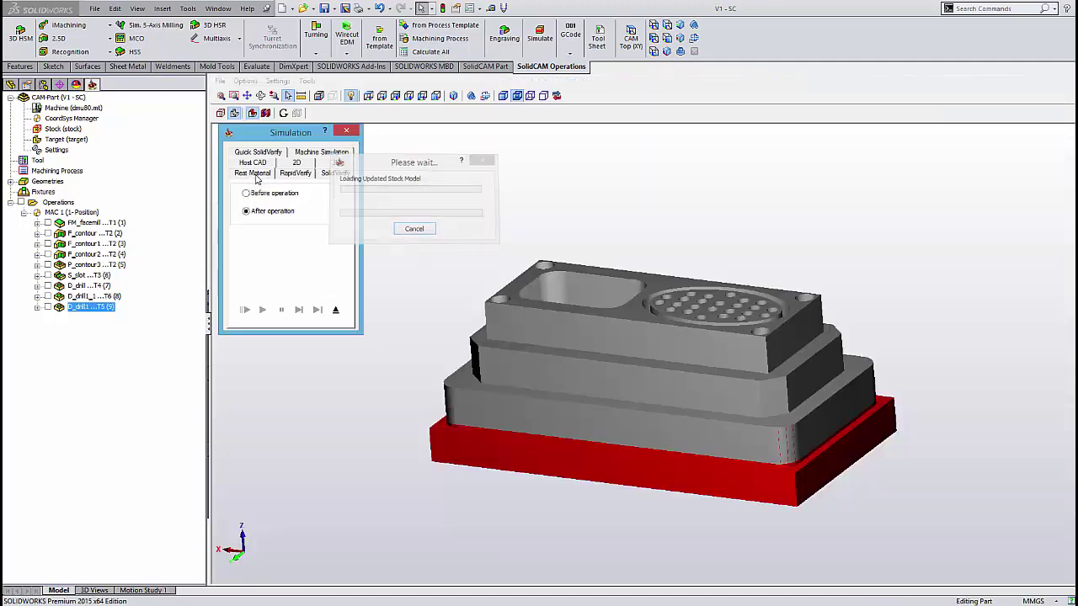
Step: Compare D_drill1's material before and after drilling, with no red left, then close simulation and settings
click(246, 193)
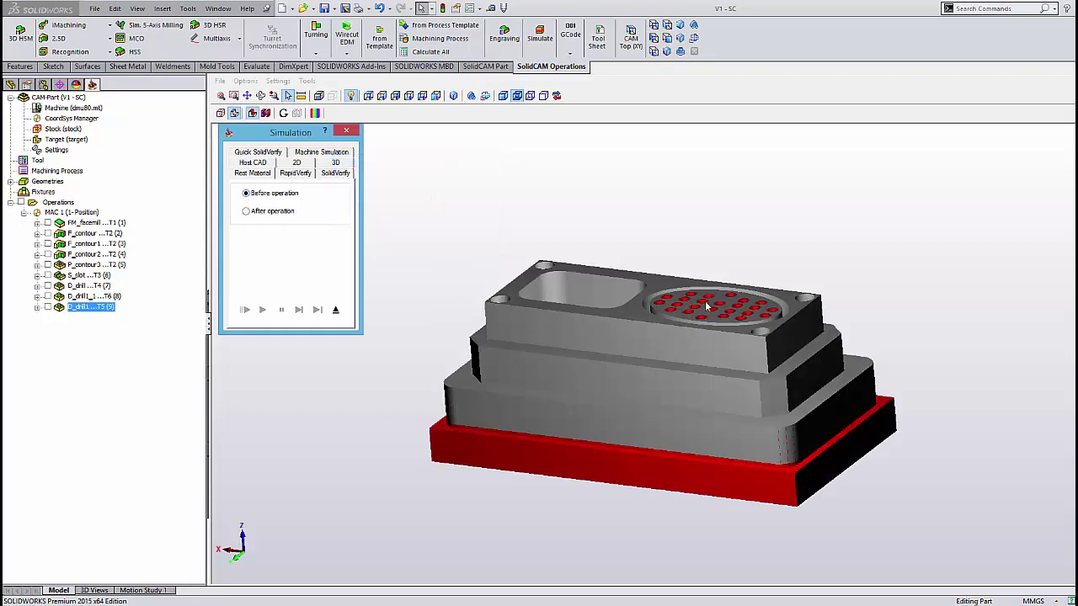
drag(673, 379, 690, 421)
scroll(775, 387, up, 3)
scroll(775, 387, up, 3)
mouse_move(772, 386)
middle_down()
mouse_move(763, 365)
mouse_move(768, 389)
middle_up()
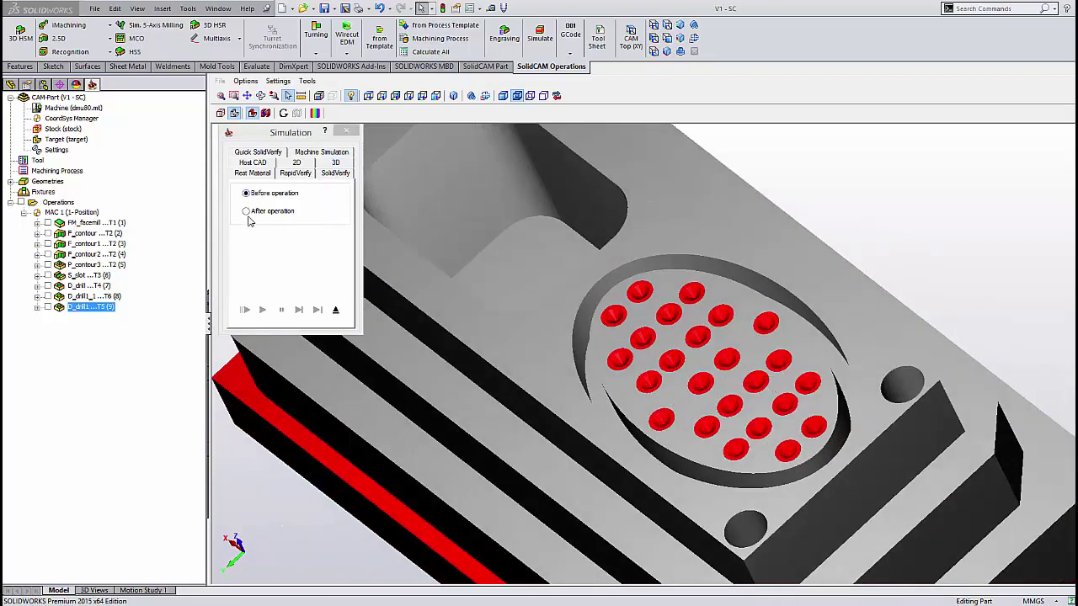
click(245, 211)
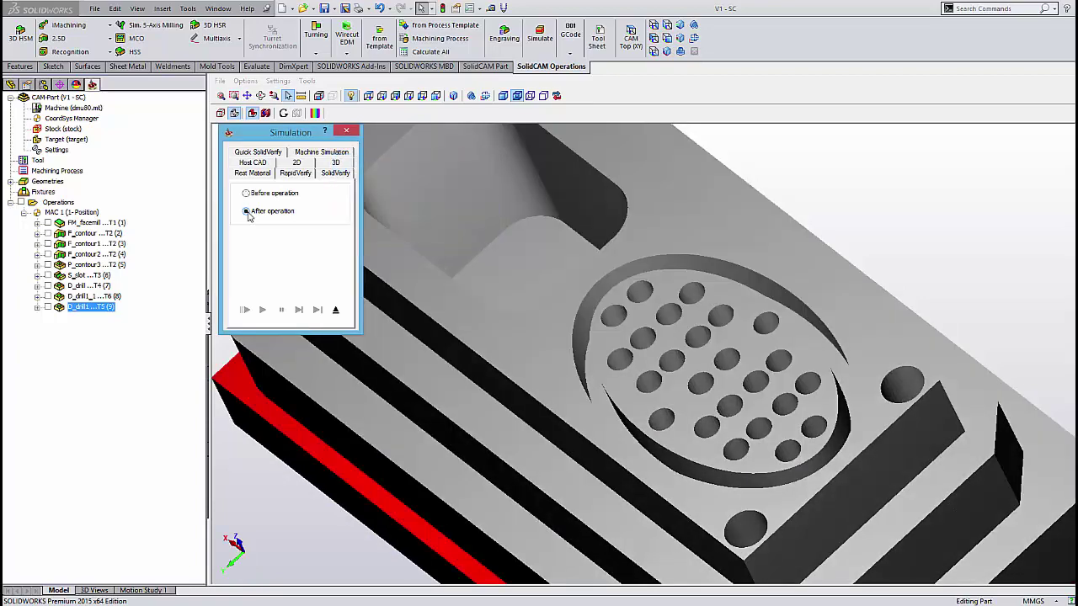
click(335, 311)
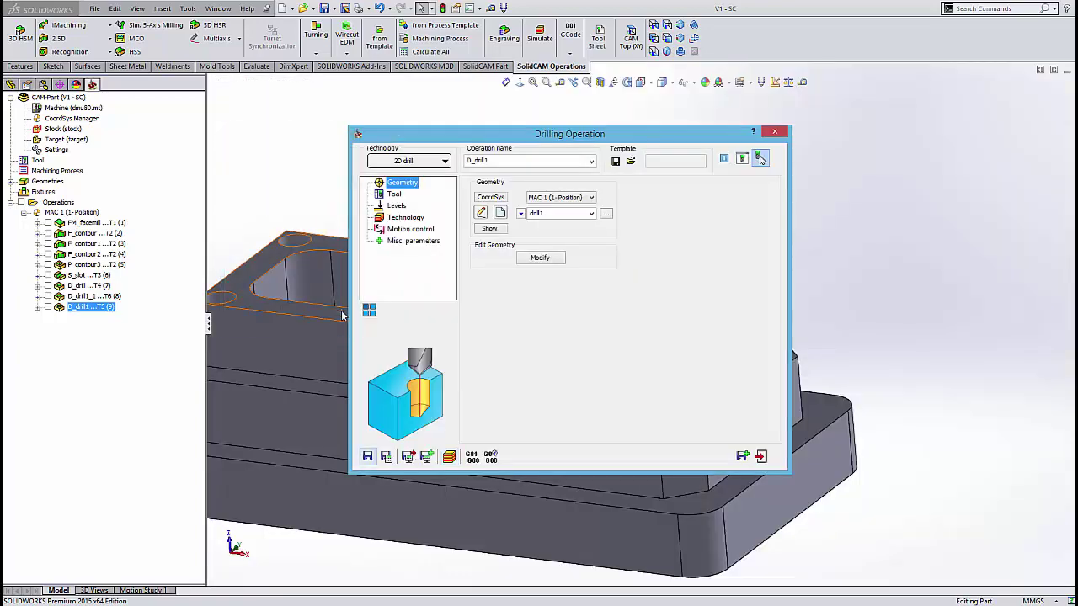
click(759, 457)
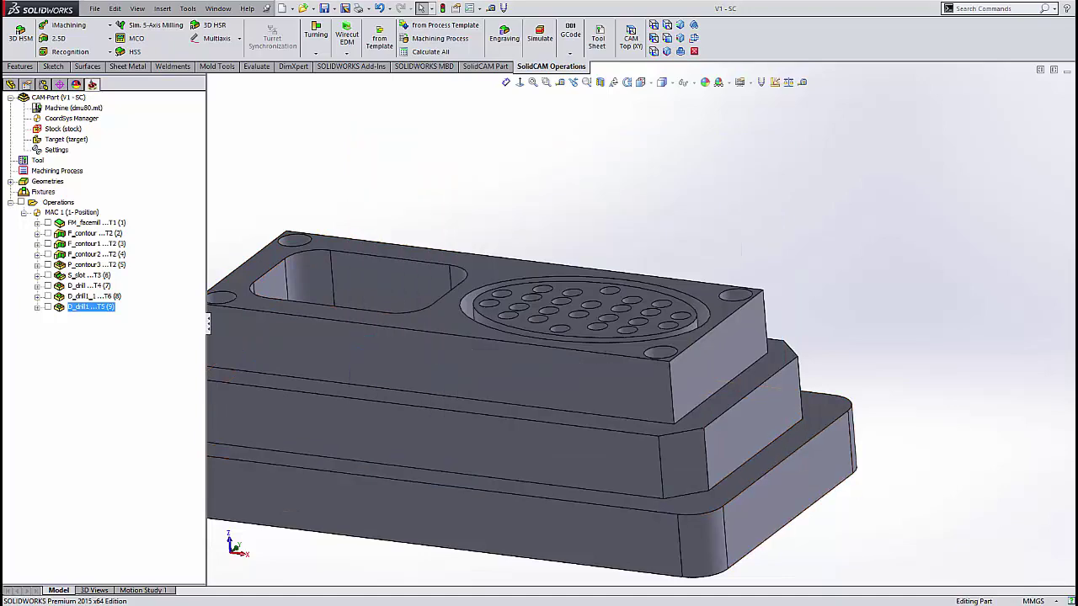
Step: Orbit the finished part and fit it to view to inspect its top, front and sides
mouse_move(538, 497)
middle_down()
mouse_move(624, 429)
mouse_move(626, 443)
mouse_move(789, 439)
mouse_move(870, 460)
mouse_move(943, 433)
mouse_move(810, 489)
middle_up()
key(f)
mouse_move(925, 392)
middle_down()
mouse_move(715, 378)
mouse_move(640, 387)
mouse_move(726, 339)
middle_up()
scroll(742, 362, down, 2)
key(f)
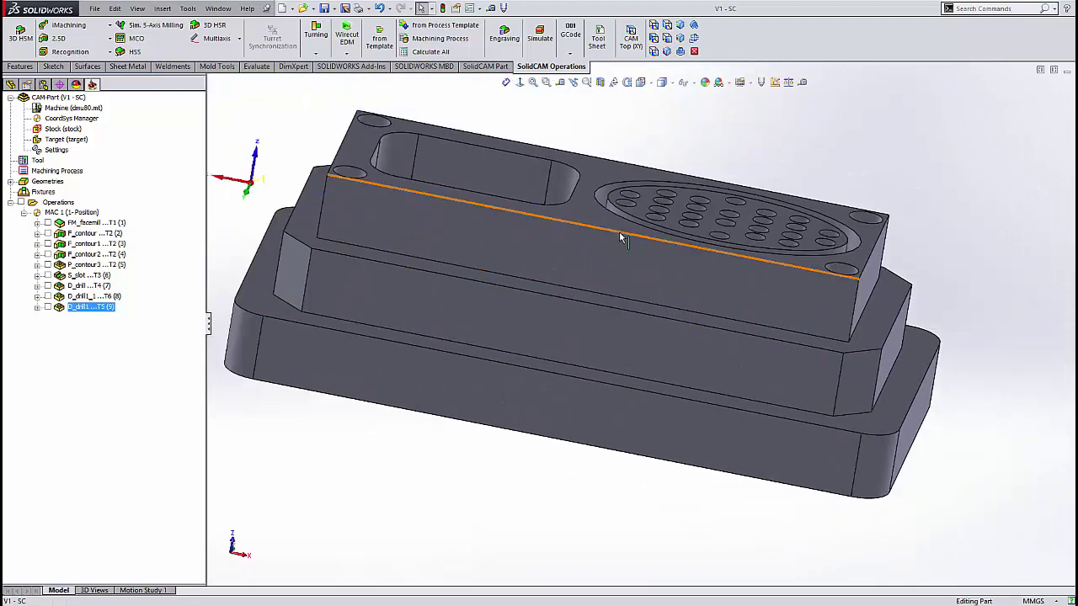
middle_drag(620, 236, 722, 300)
mouse_move(685, 369)
middle_down()
mouse_move(645, 378)
mouse_move(650, 390)
middle_up()
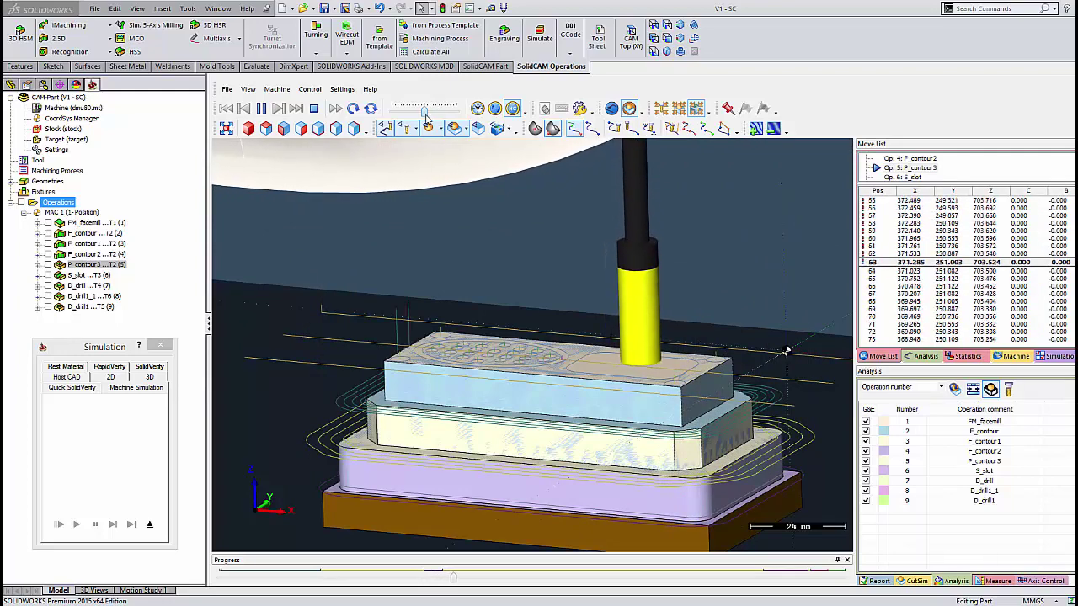
Step: Raise the machine simulation speed so it runs through the P_contour3 pocket past move 350
drag(426, 114, 418, 117)
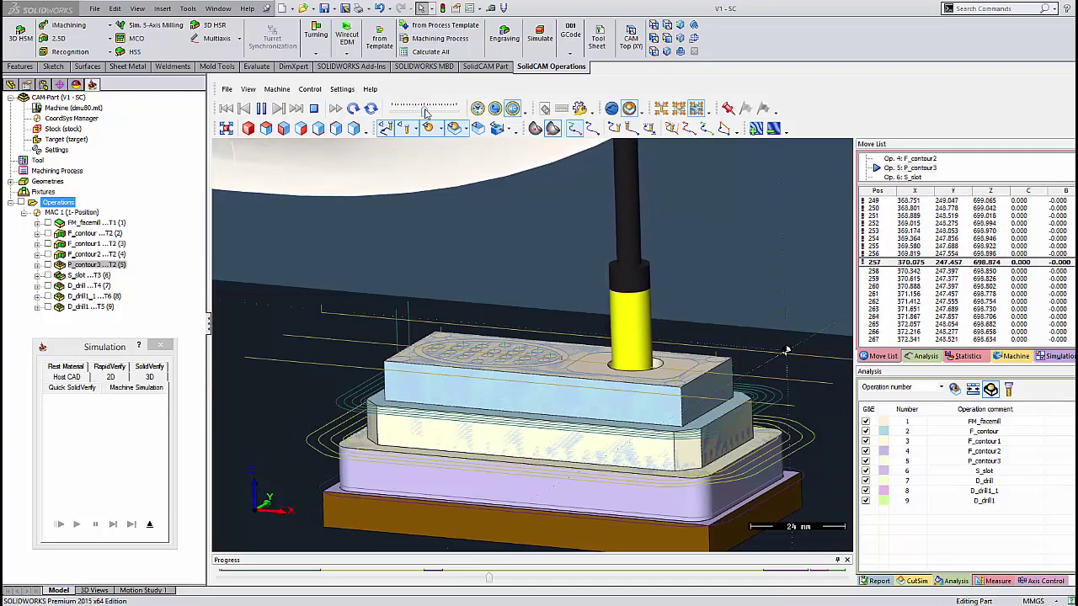
drag(428, 112, 436, 112)
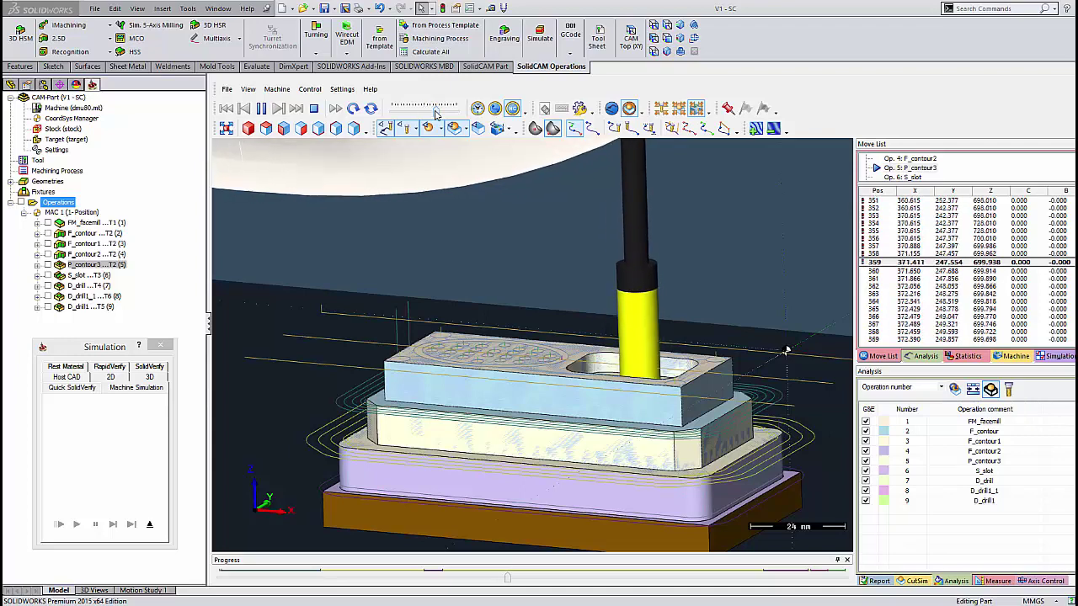